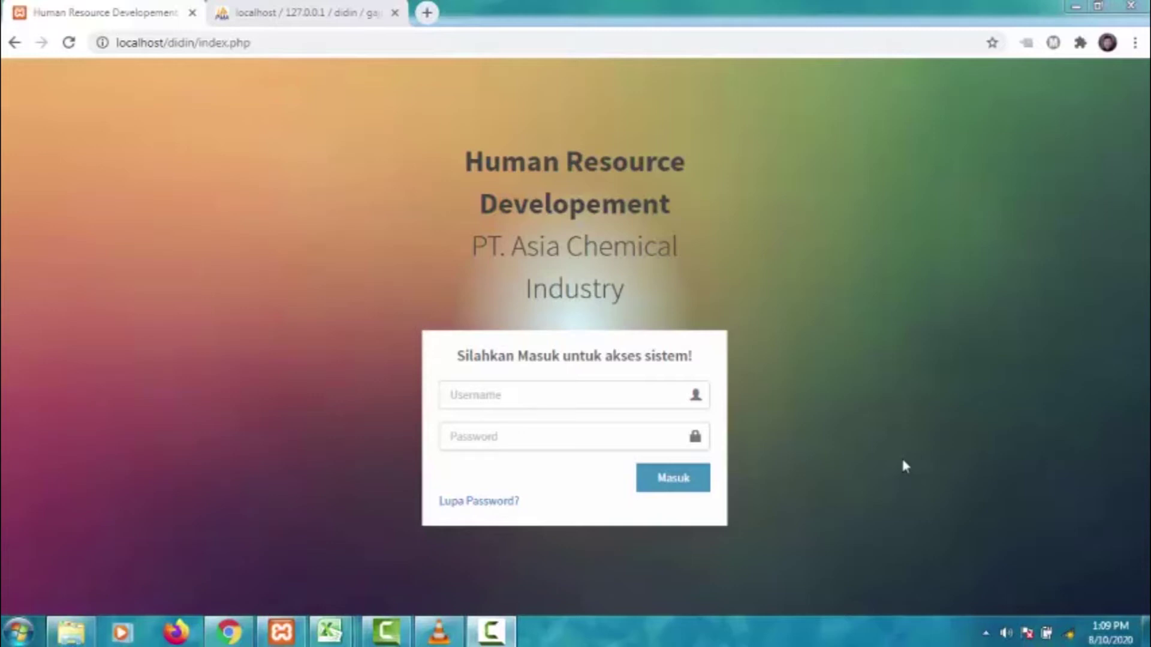
- Sign in with the saved staff username and its password to reach the HRD dashboard
{"action": "left_click", "coordinate": [504, 397]}
{"action": "left_click", "coordinate": [504, 432]}
{"action": "left_click", "coordinate": [505, 430]}
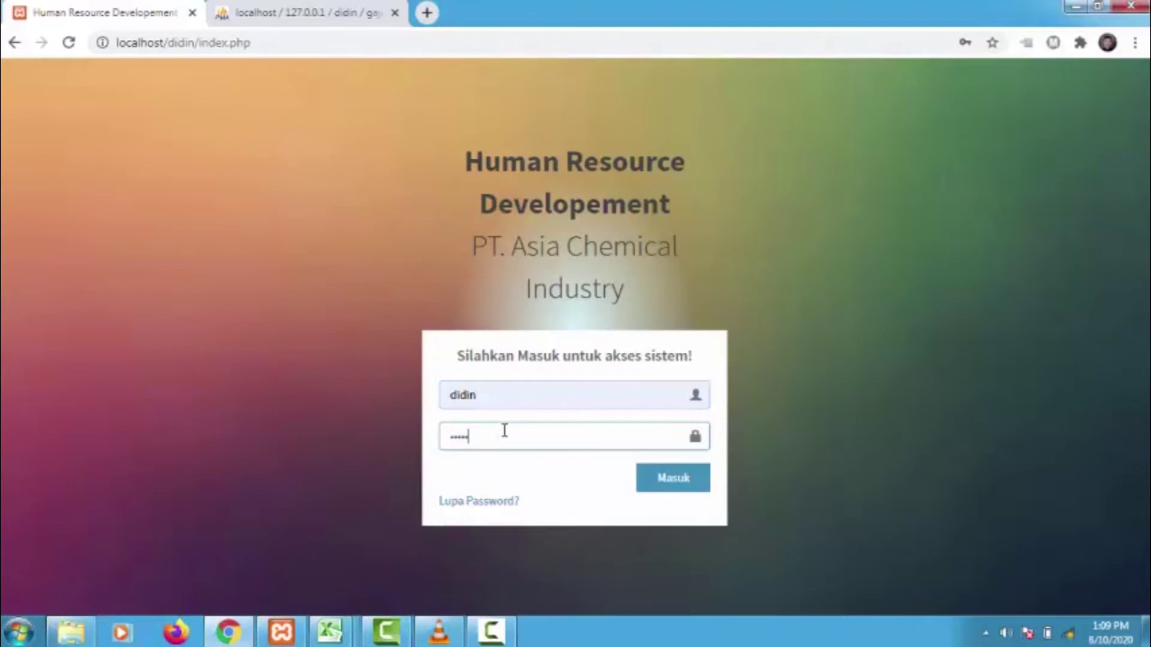
{"action": "key", "text": "Return"}
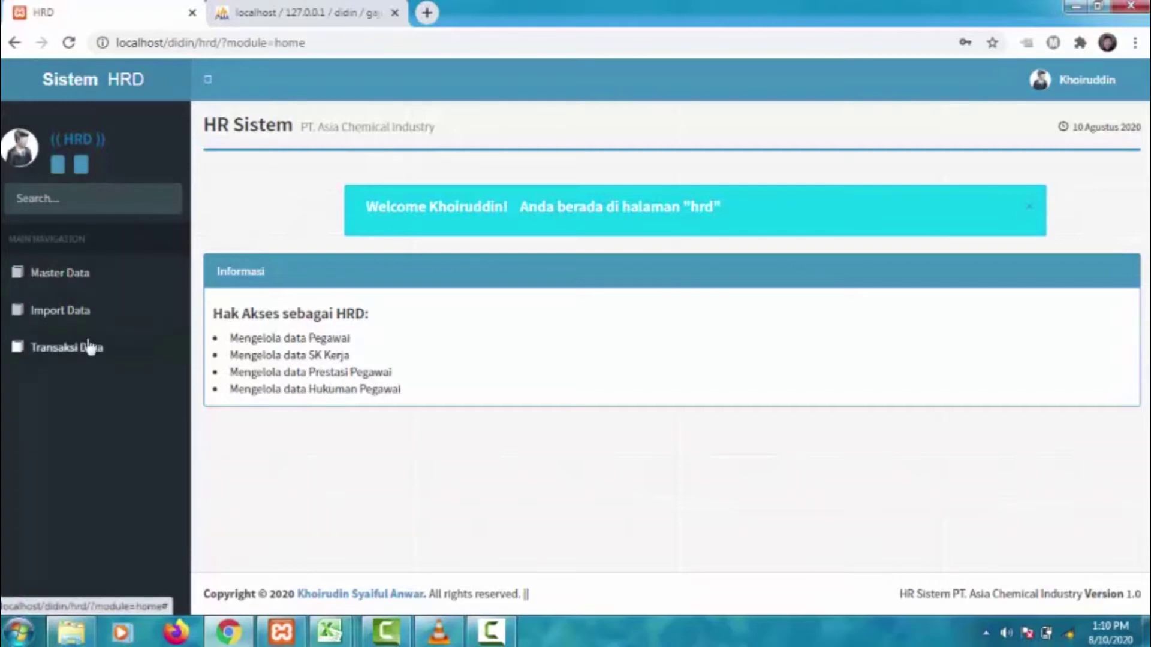
- Browse the Master Data, Import Data and Transaksi Data sections, then open the Data pegawai list
{"action": "left_click", "coordinate": [84, 289]}
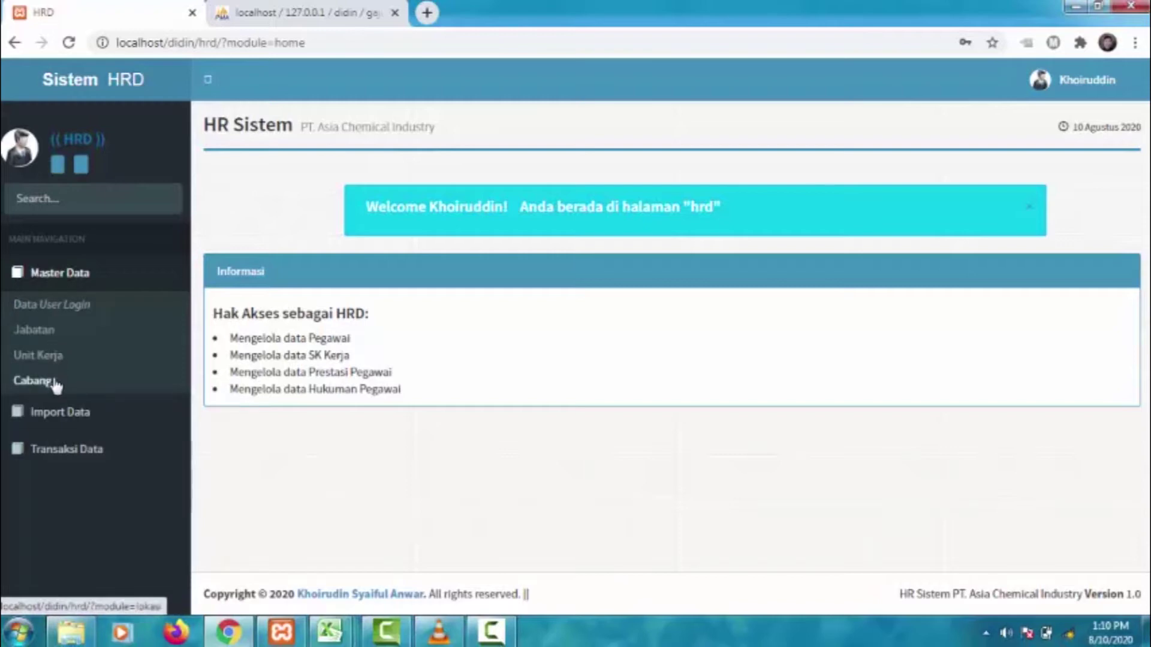
{"action": "left_click", "coordinate": [69, 282]}
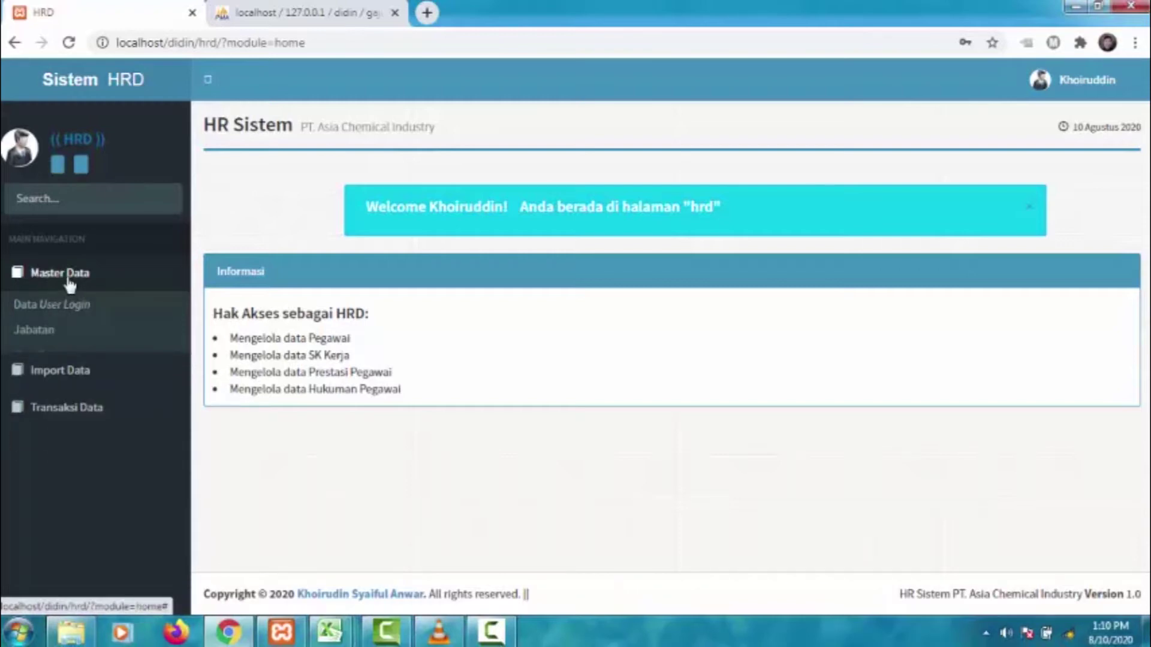
{"action": "left_click", "coordinate": [70, 323]}
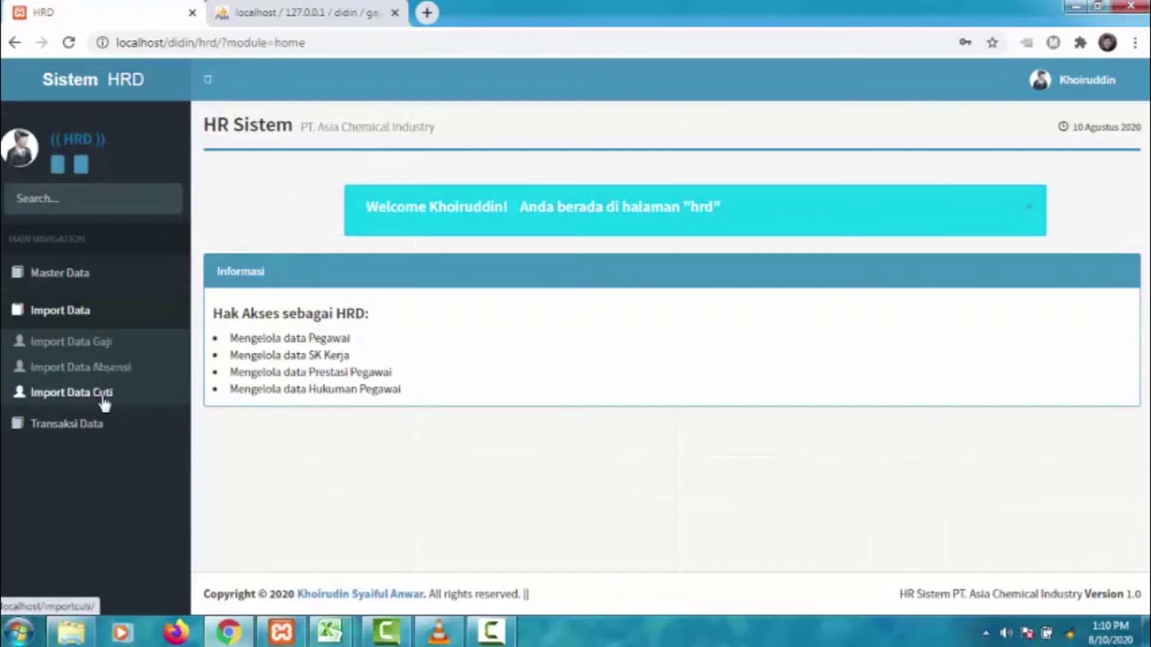
{"action": "left_click", "coordinate": [95, 324]}
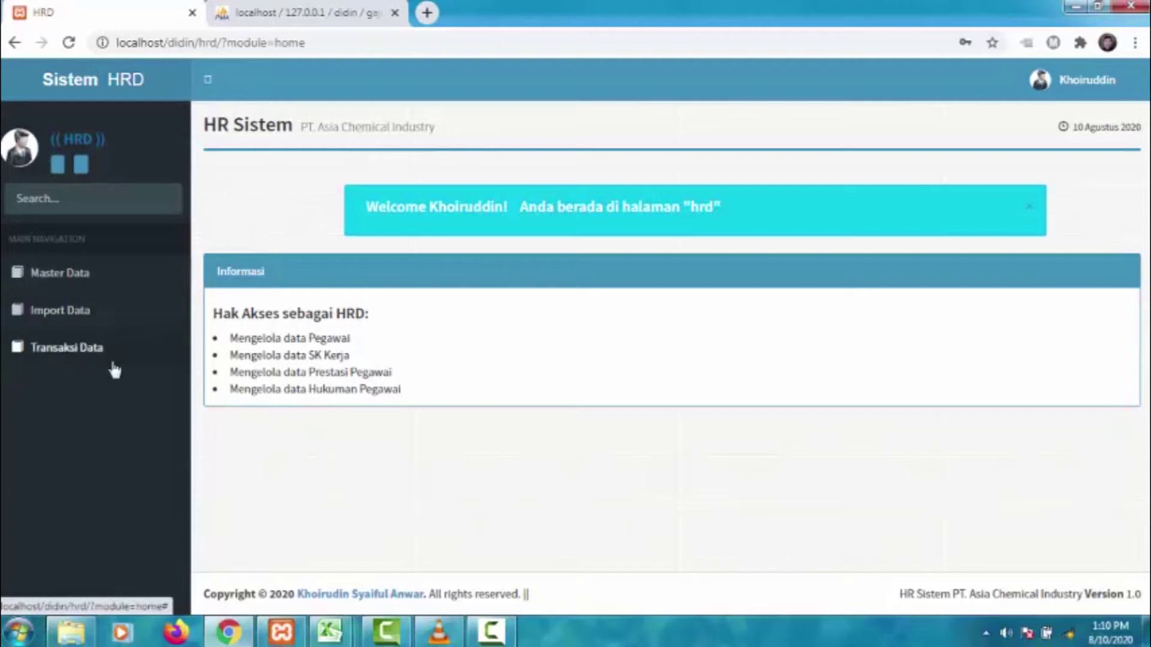
{"action": "left_click", "coordinate": [105, 342]}
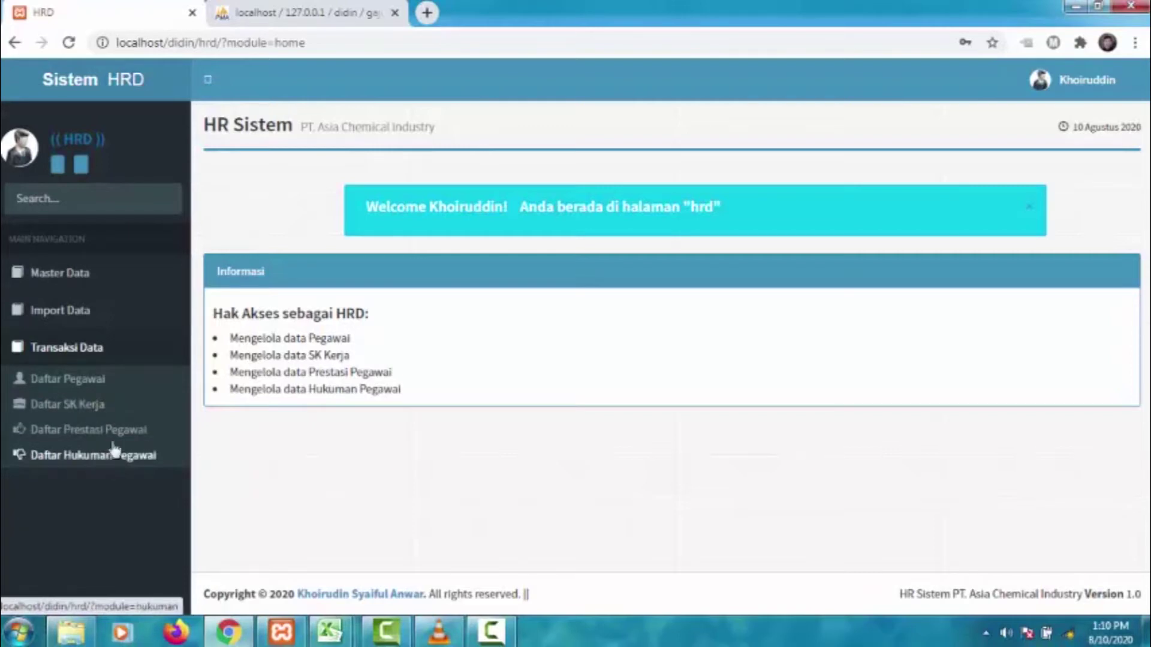
{"action": "left_click", "coordinate": [88, 352]}
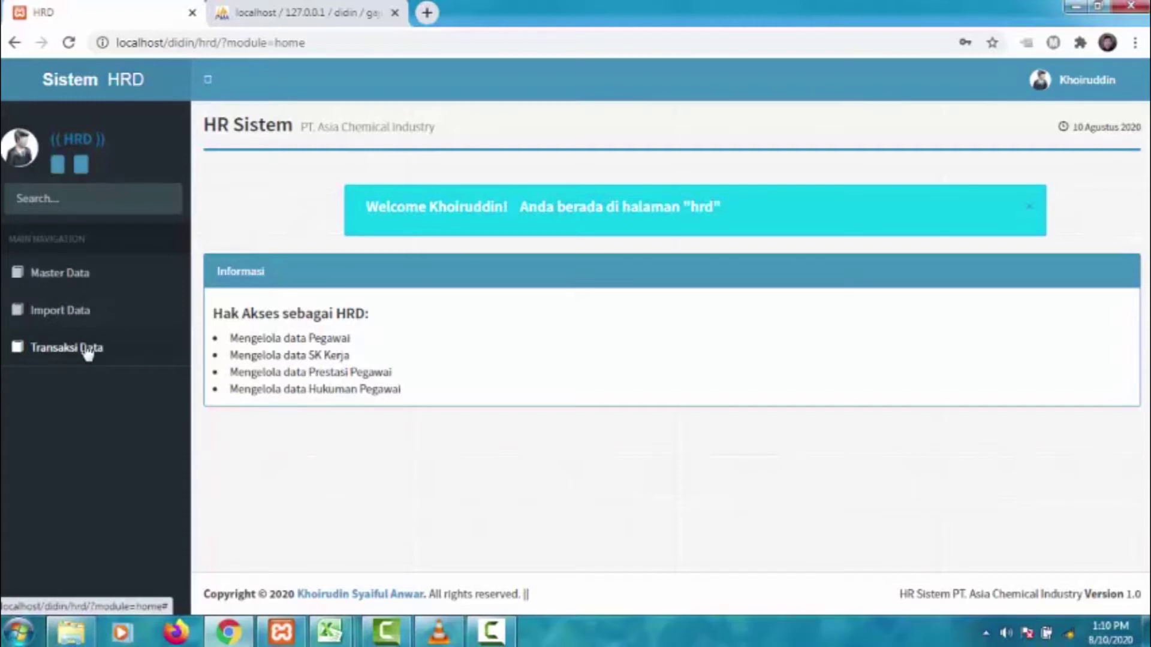
{"action": "left_click", "coordinate": [87, 350]}
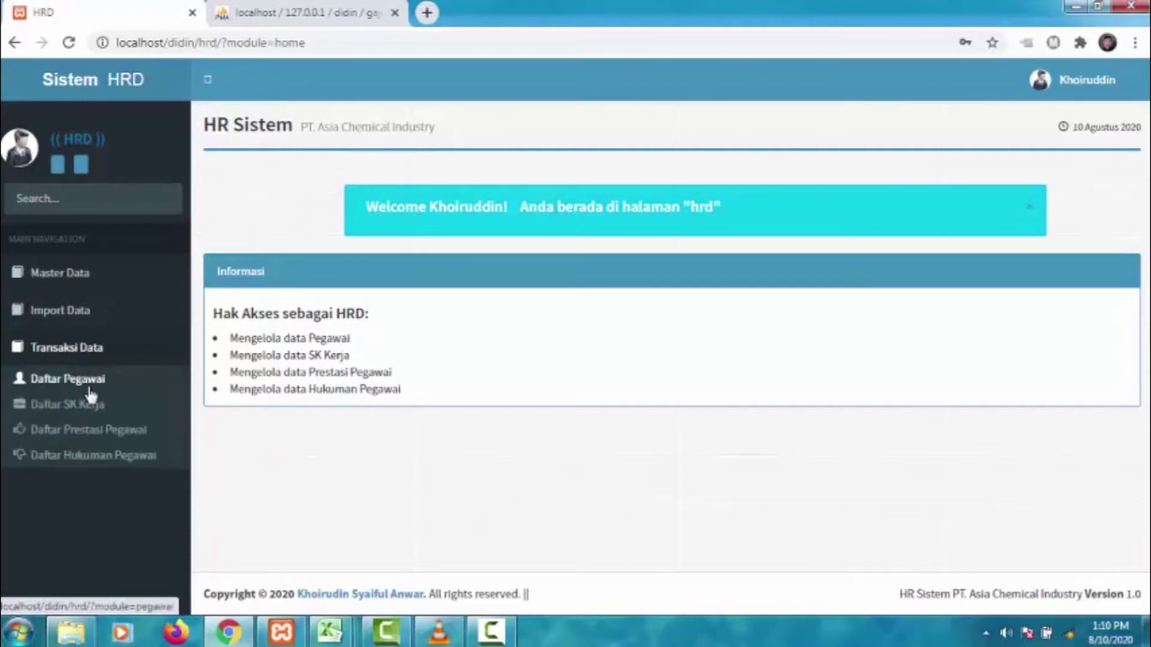
{"action": "left_click", "coordinate": [90, 392]}
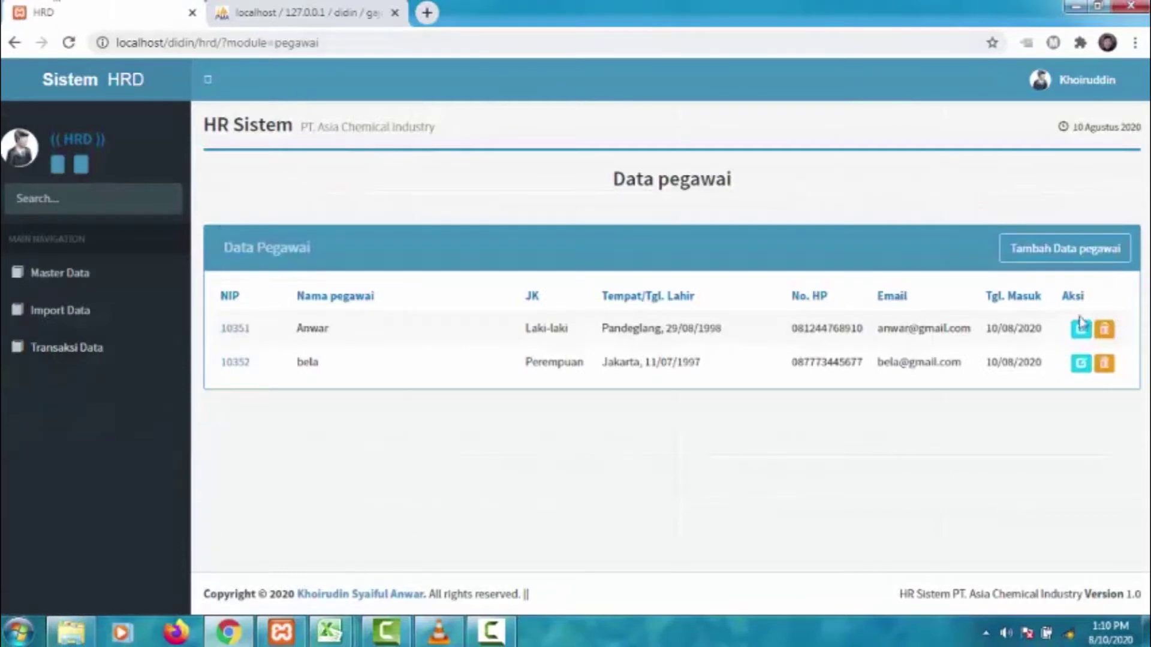
{"action": "left_click", "coordinate": [1058, 264]}
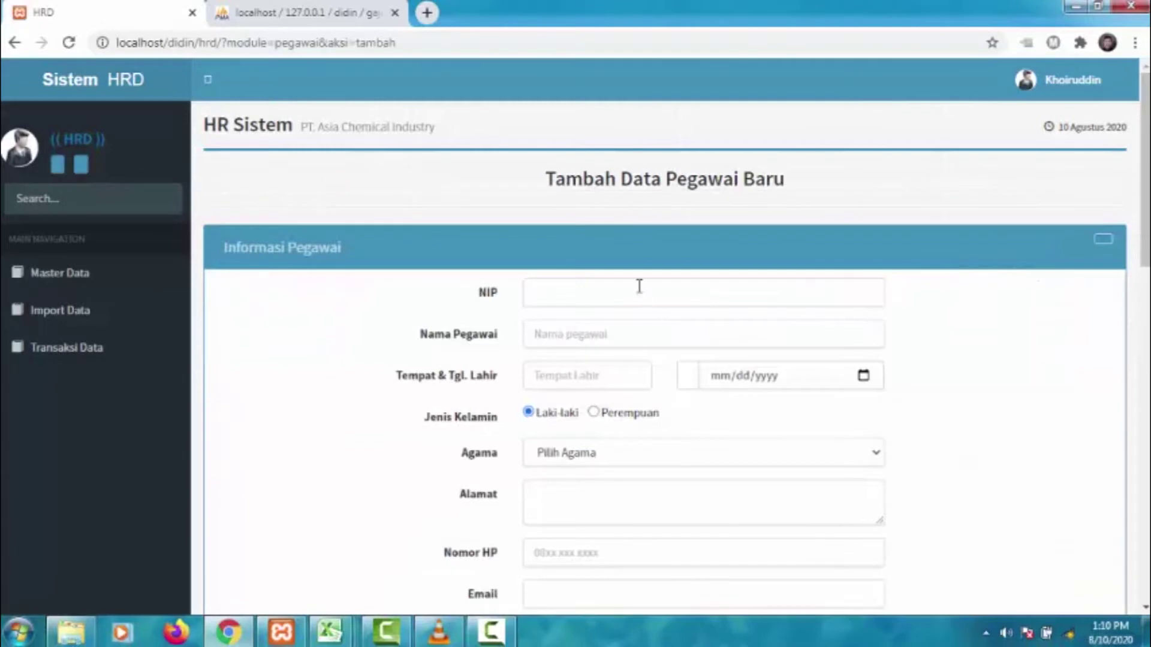
{"action": "left_click", "coordinate": [639, 286]}
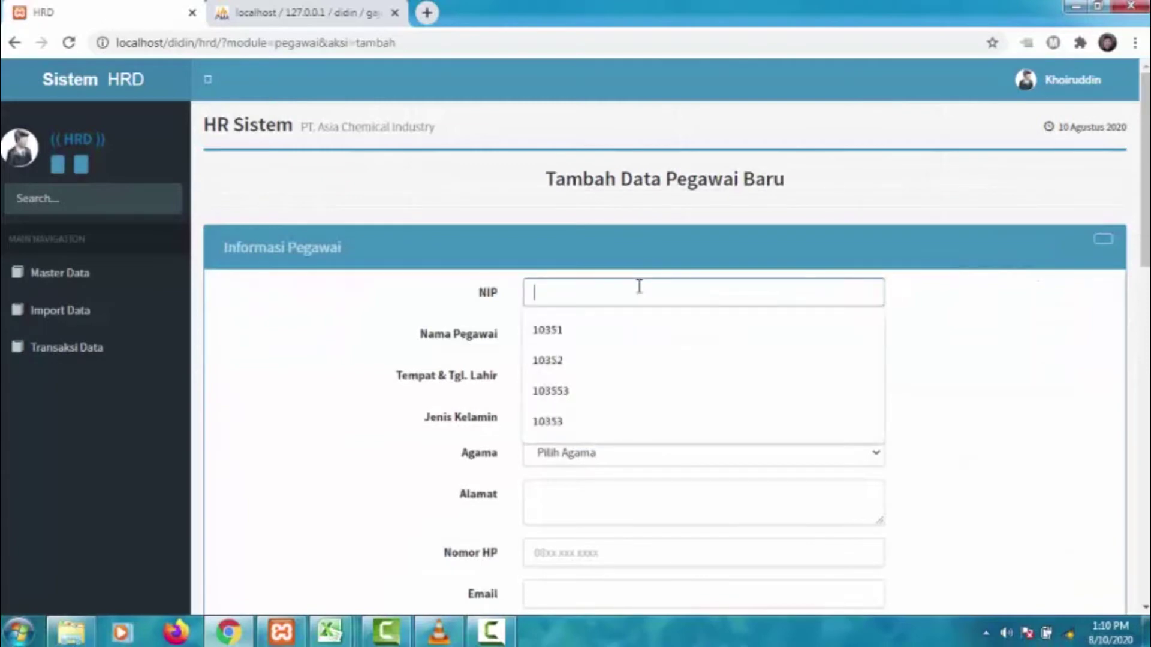
{"action": "type", "text": "10353"}
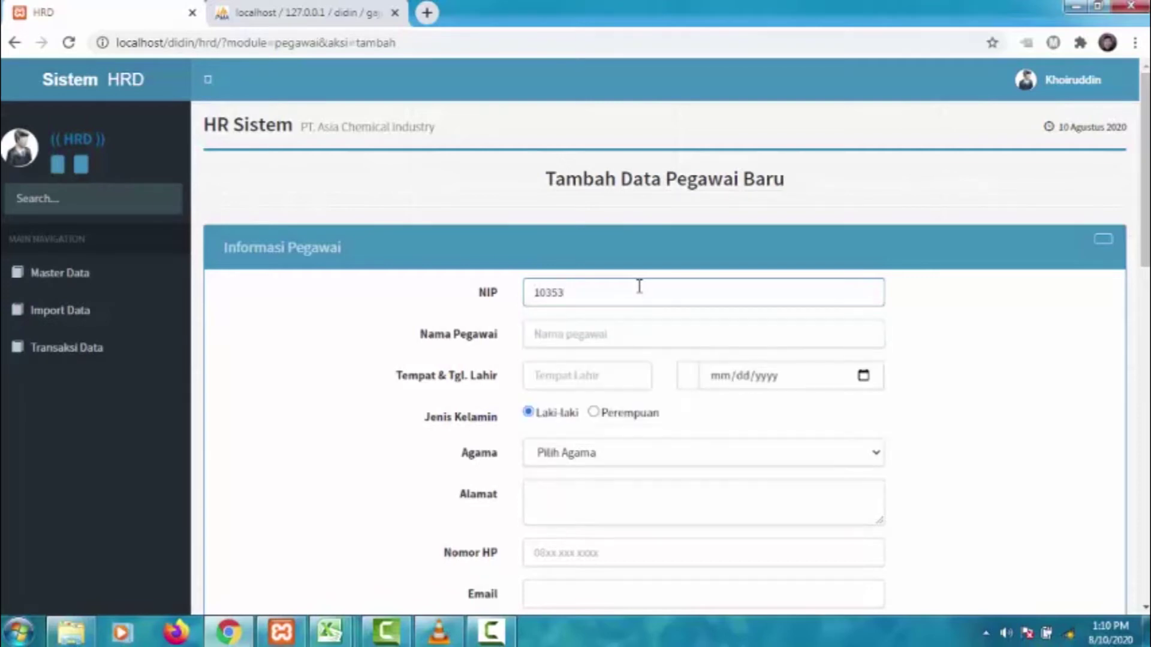
{"action": "left_click", "coordinate": [655, 326]}
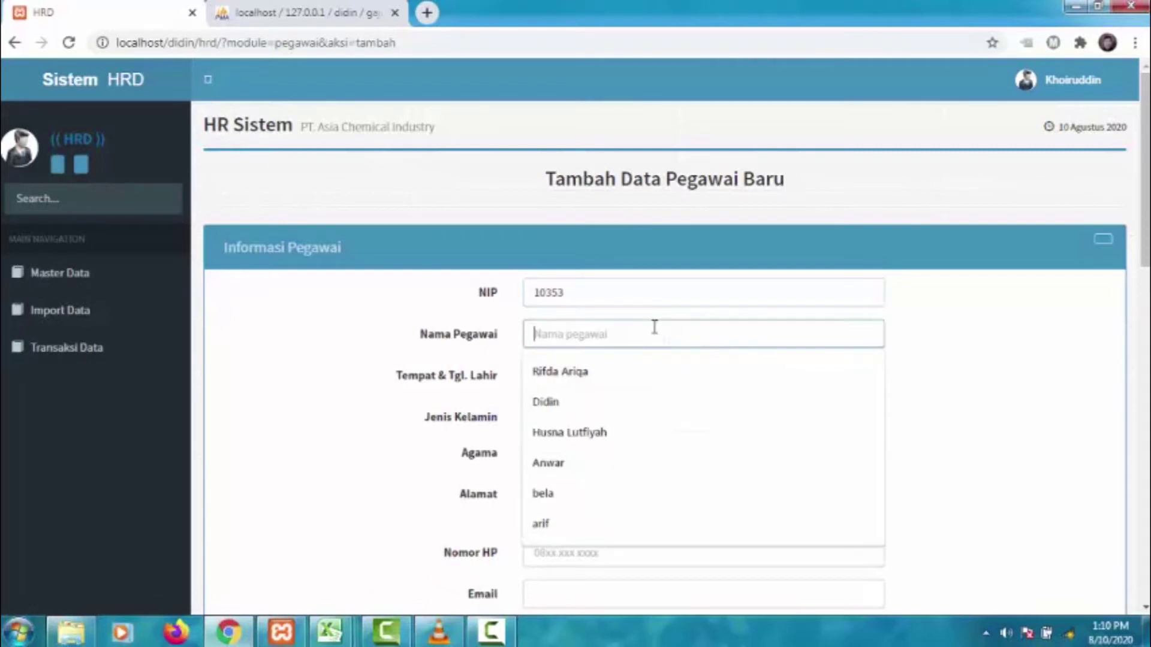
{"action": "type", "text": "miftah"}
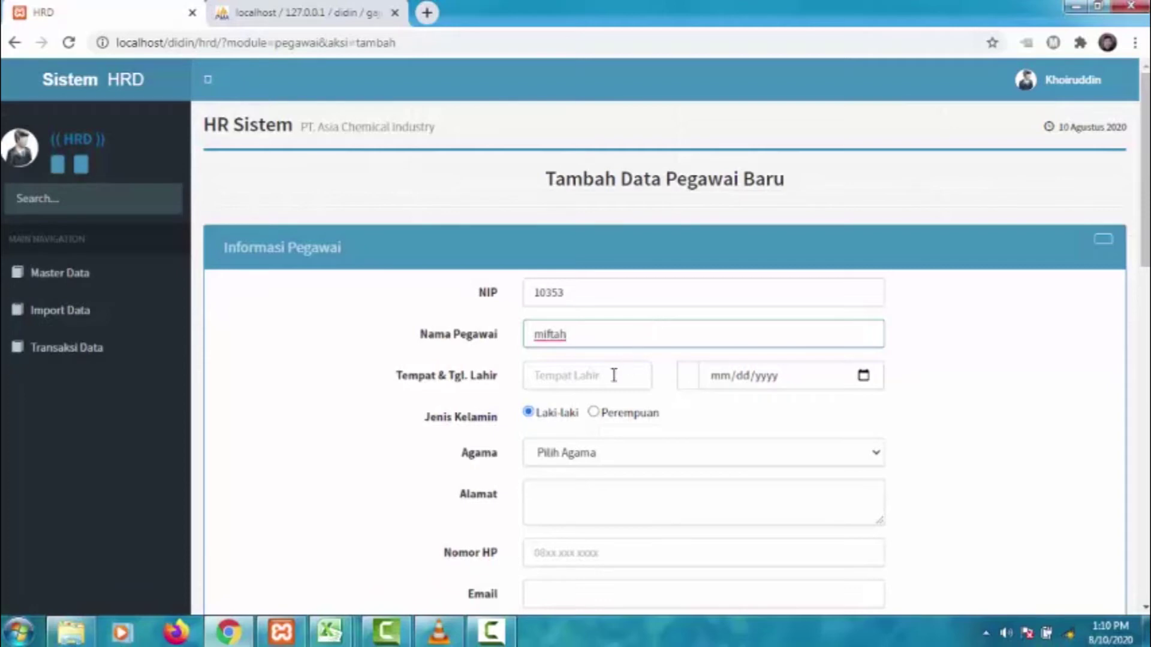
{"action": "left_click", "coordinate": [614, 376]}
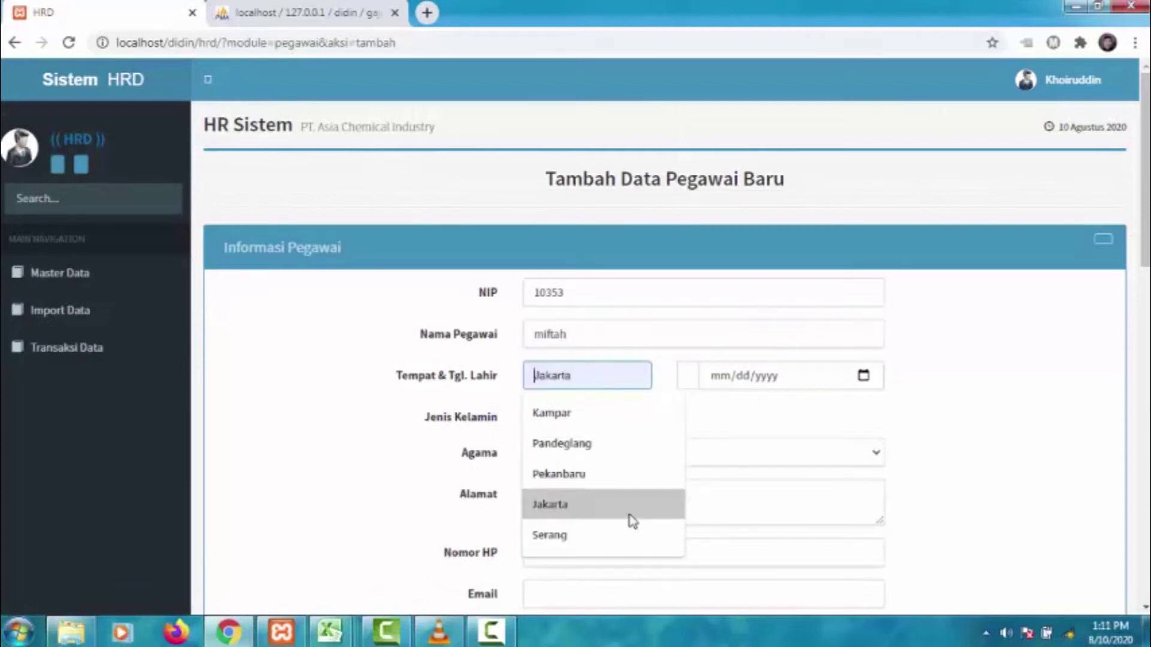
{"action": "left_click", "coordinate": [619, 540]}
{"action": "left_click", "coordinate": [732, 378]}
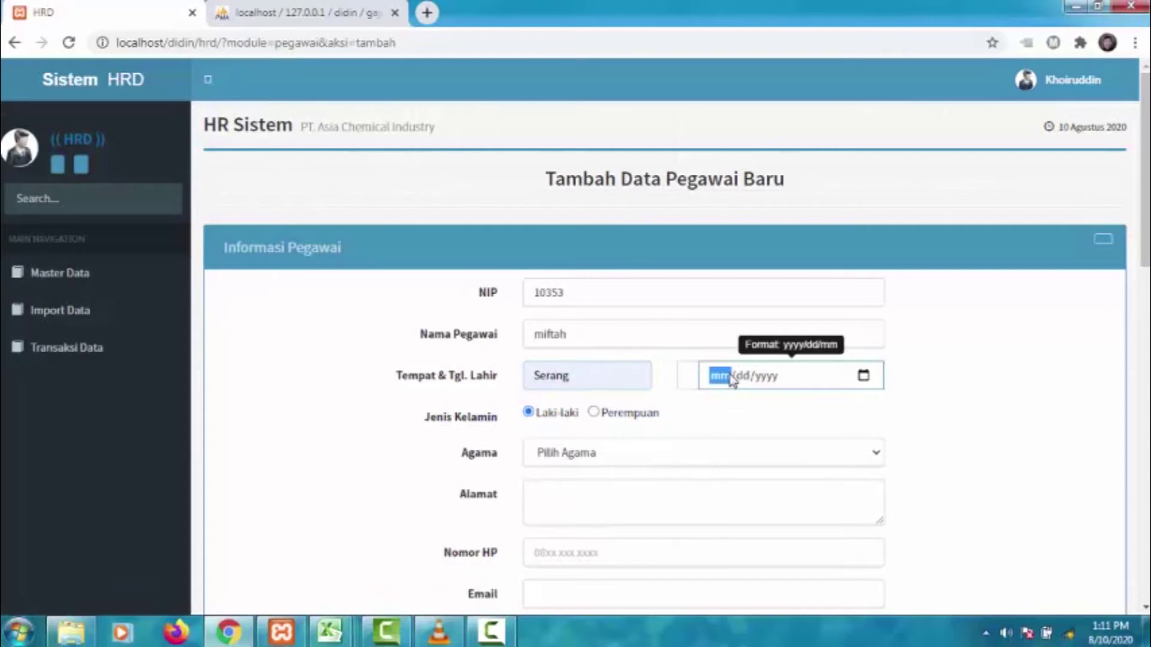
{"action": "type", "text": "07/"}
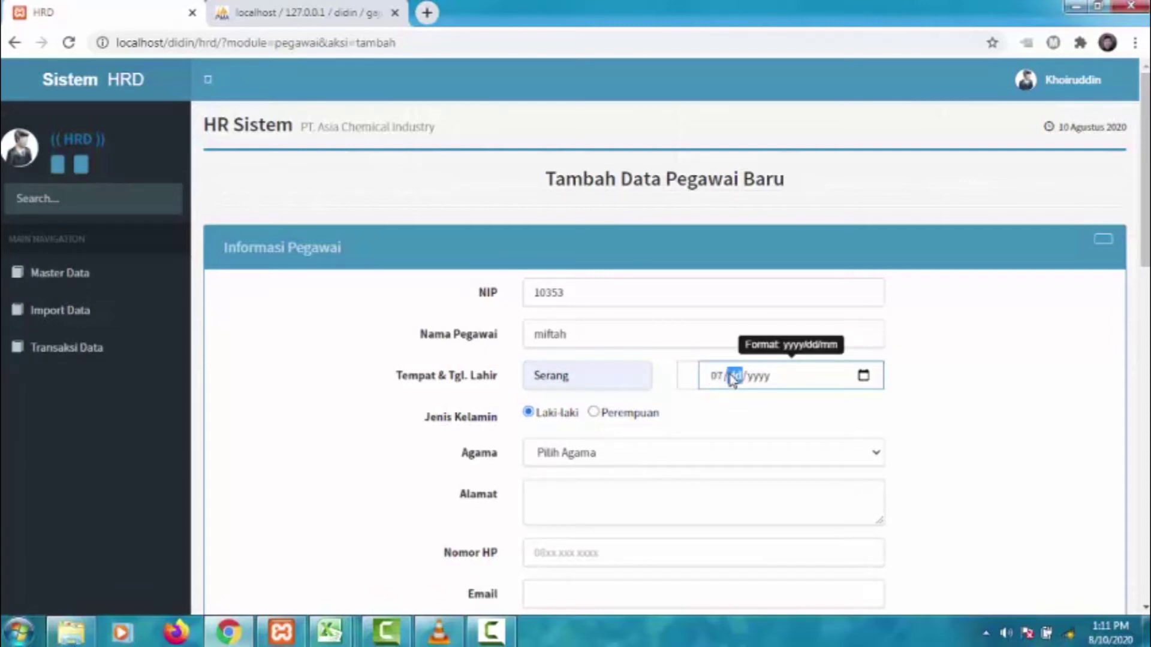
{"action": "type", "text": "12/0"}
{"action": "type", "text": "1998"}
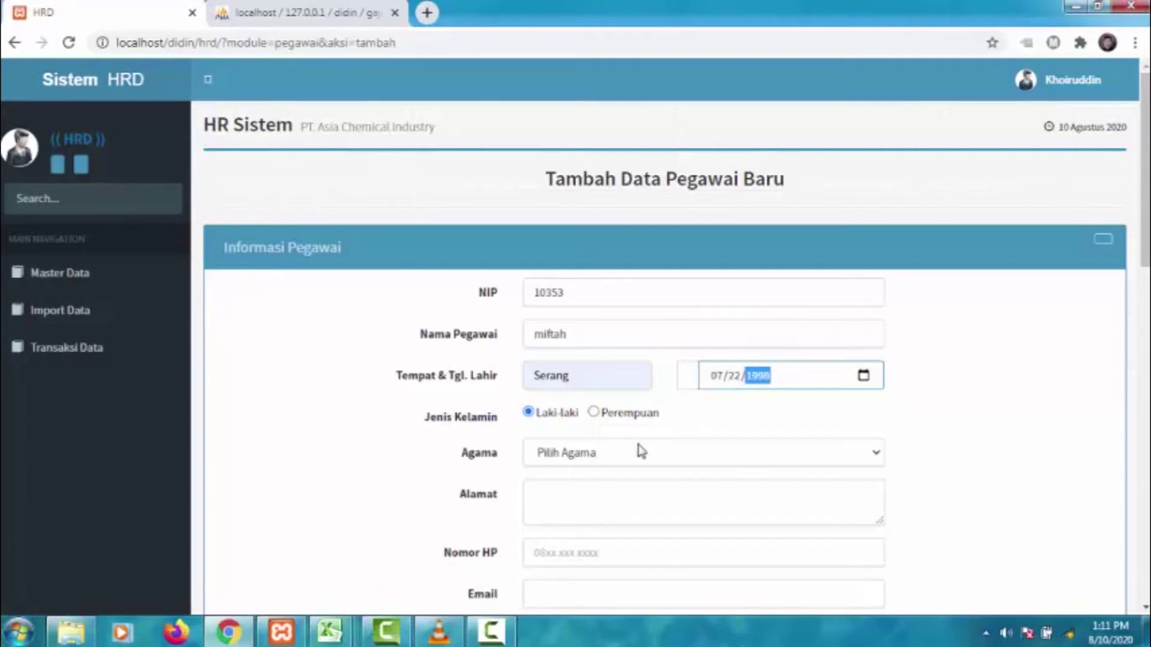
- Choose Islam as religion and enter the address, phone number and e-mail
{"action": "left_click", "coordinate": [612, 456]}
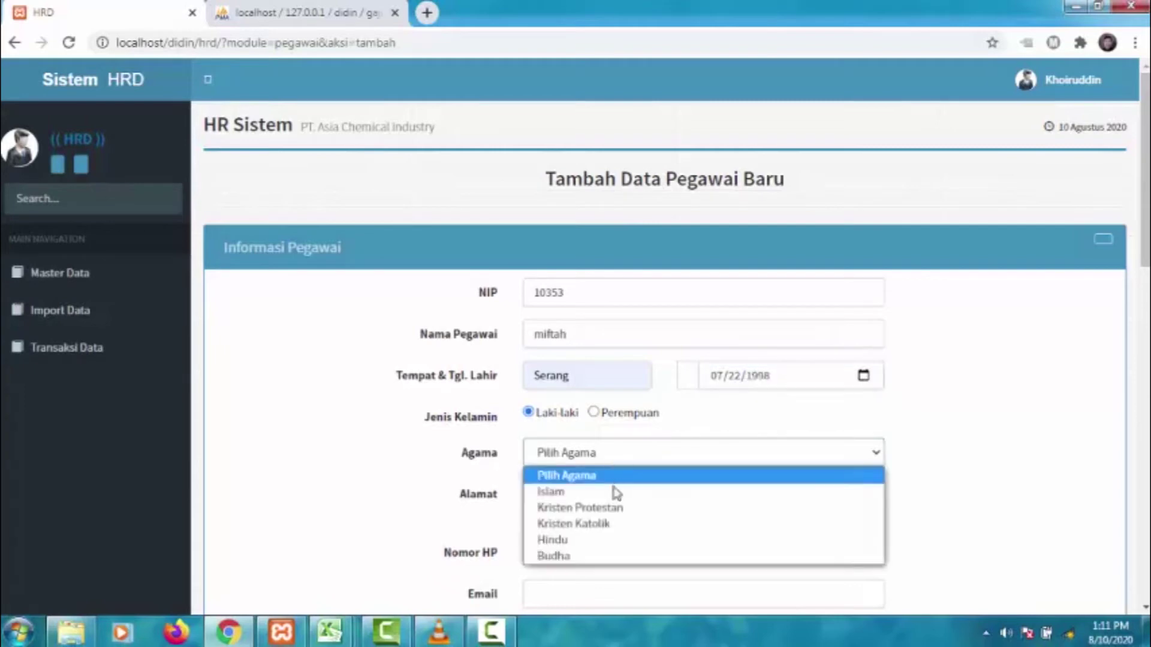
{"action": "left_click", "coordinate": [614, 489]}
{"action": "left_click", "coordinate": [615, 494]}
{"action": "type", "text": "Serang"}
{"action": "left_click", "coordinate": [596, 564]}
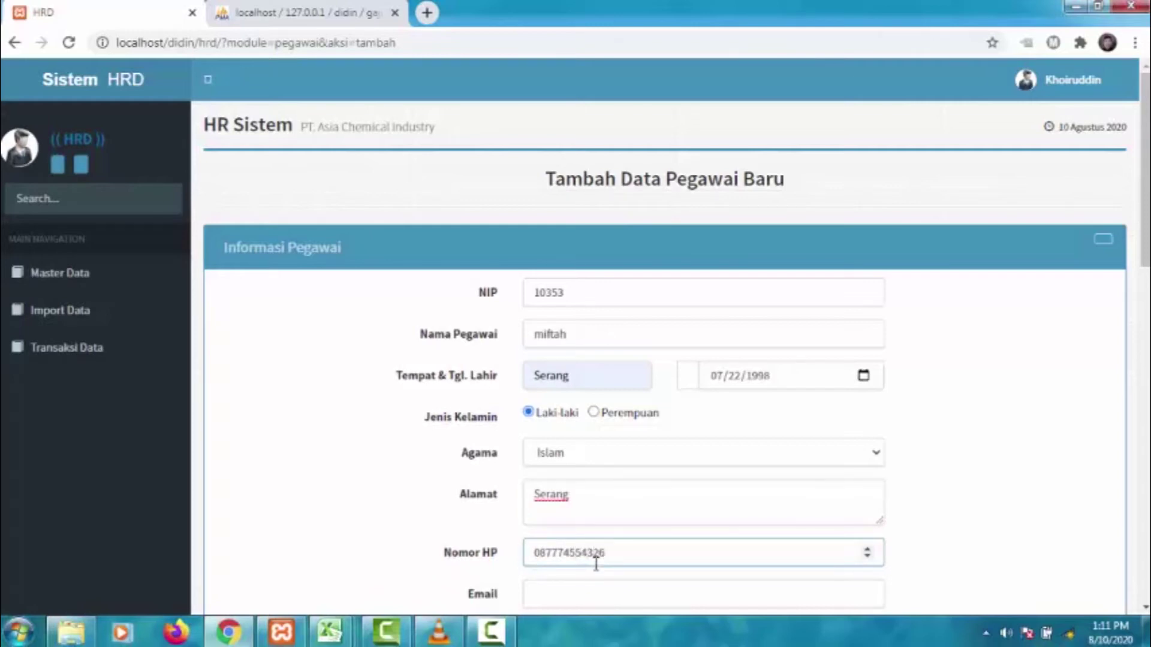
{"action": "left_click", "coordinate": [596, 592]}
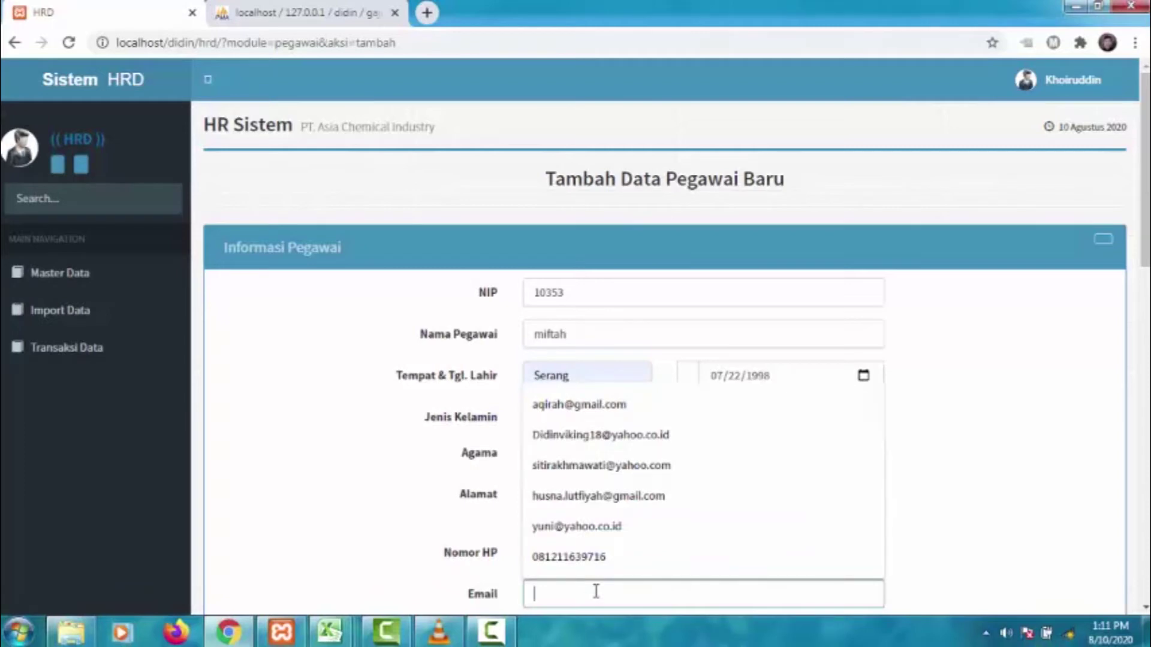
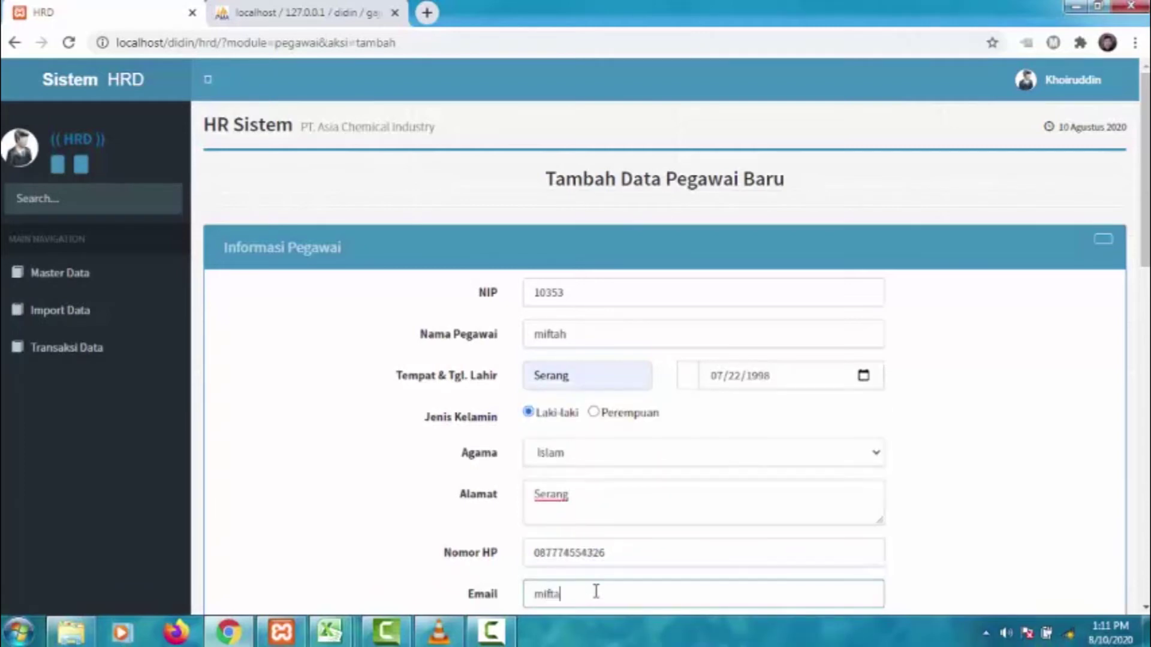
- Pick Legal (UKJ009) as work unit, Staf (JAB006) as position, rank PKT003 / 003 and location LOK003
{"action": "scroll", "coordinate": [690, 482], "scroll_direction": "down", "scroll_amount": 7}
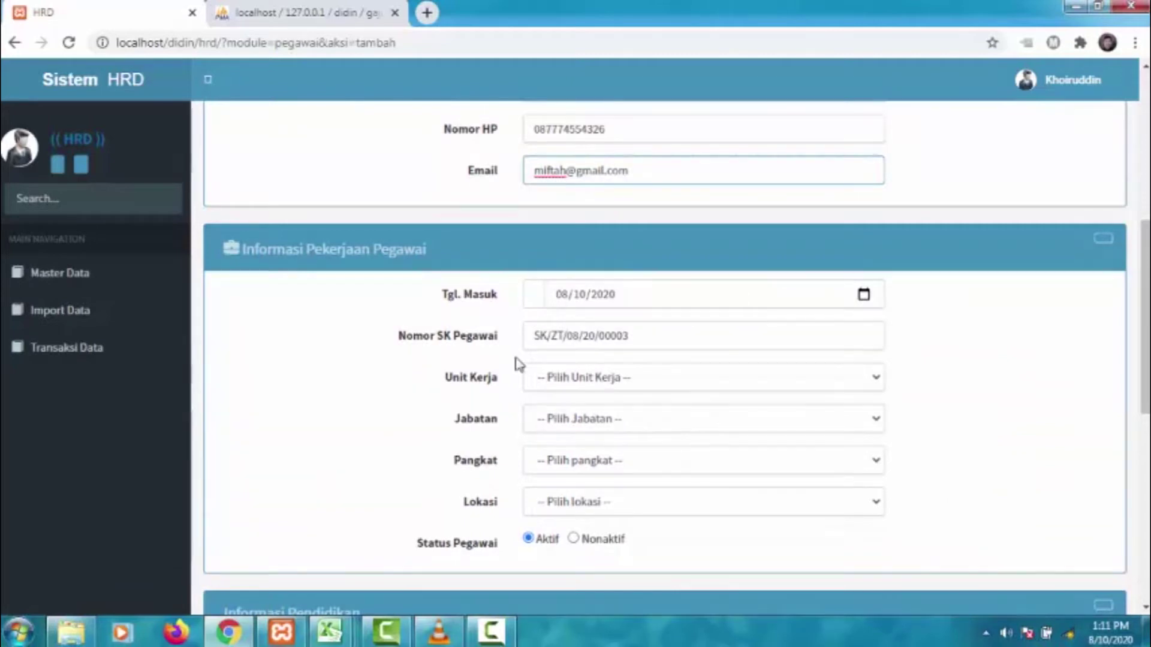
{"action": "left_click", "coordinate": [608, 385]}
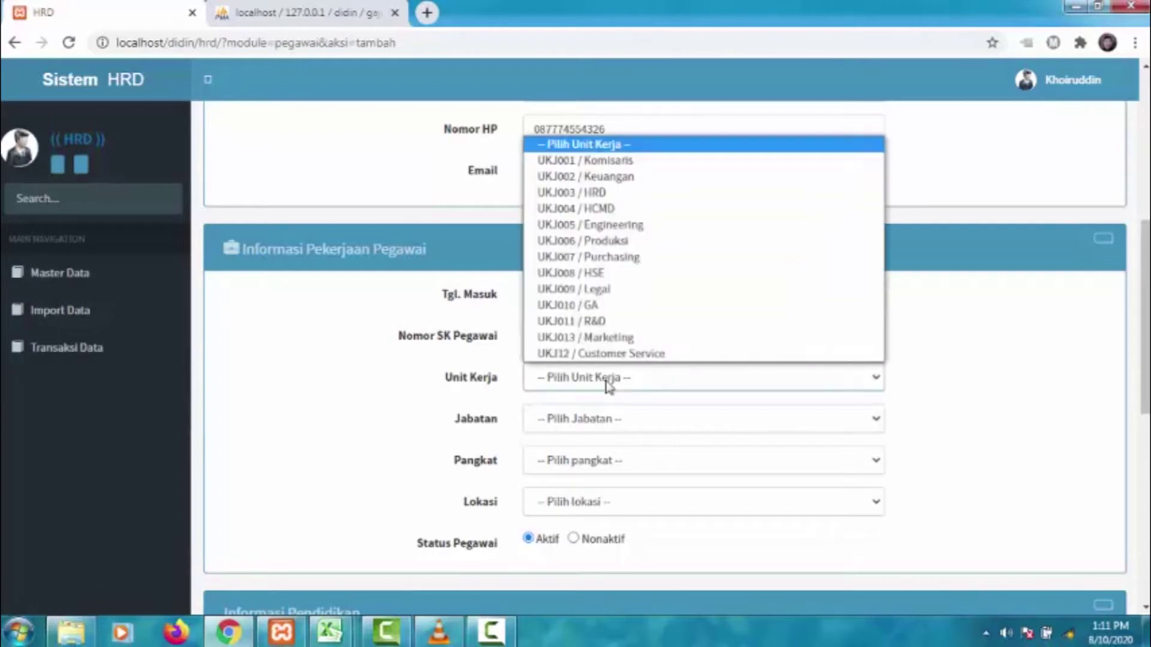
{"action": "left_click", "coordinate": [600, 296]}
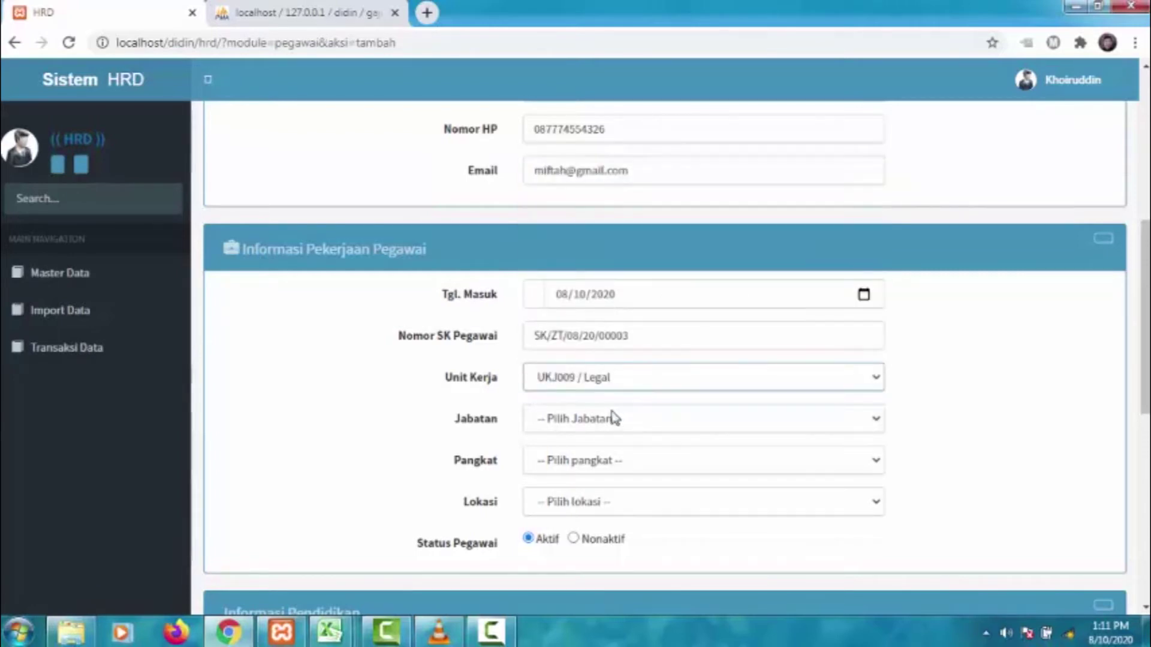
{"action": "left_click", "coordinate": [613, 418]}
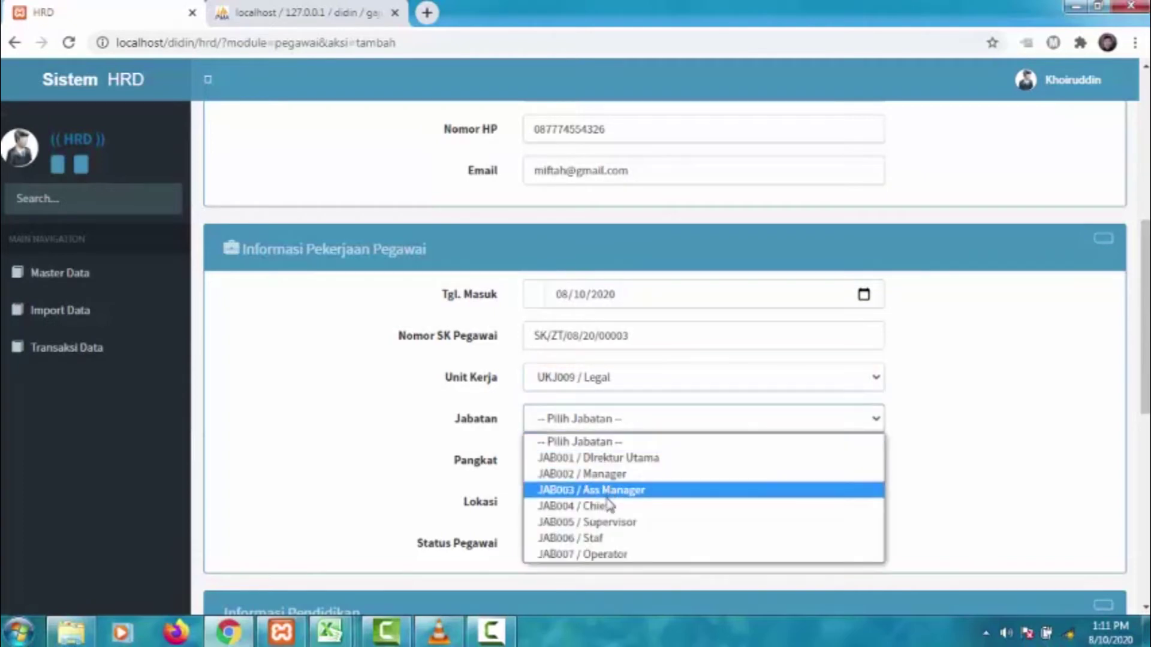
{"action": "left_click", "coordinate": [605, 538]}
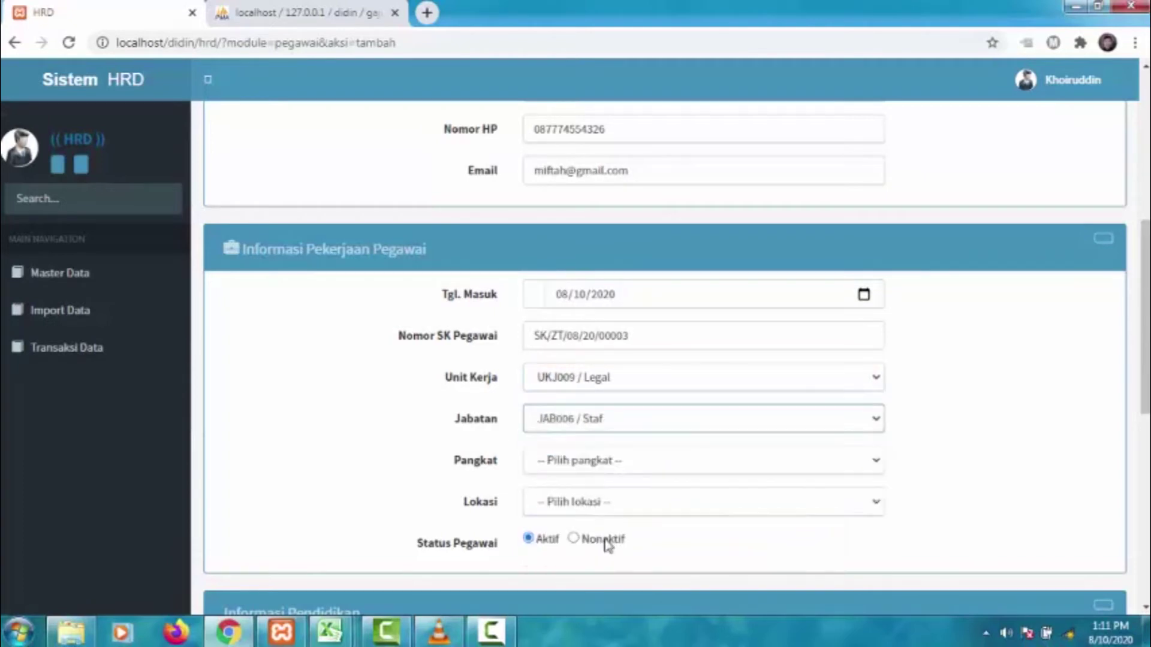
{"action": "left_click", "coordinate": [576, 468]}
{"action": "left_click", "coordinate": [569, 306]}
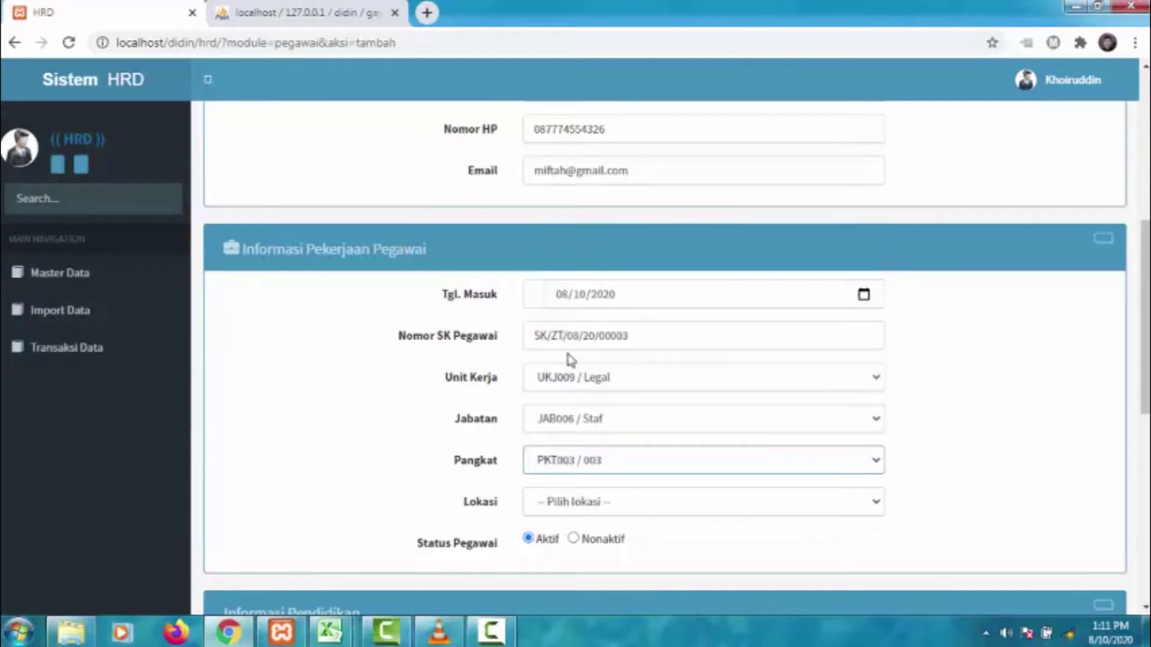
{"action": "left_click", "coordinate": [586, 505]}
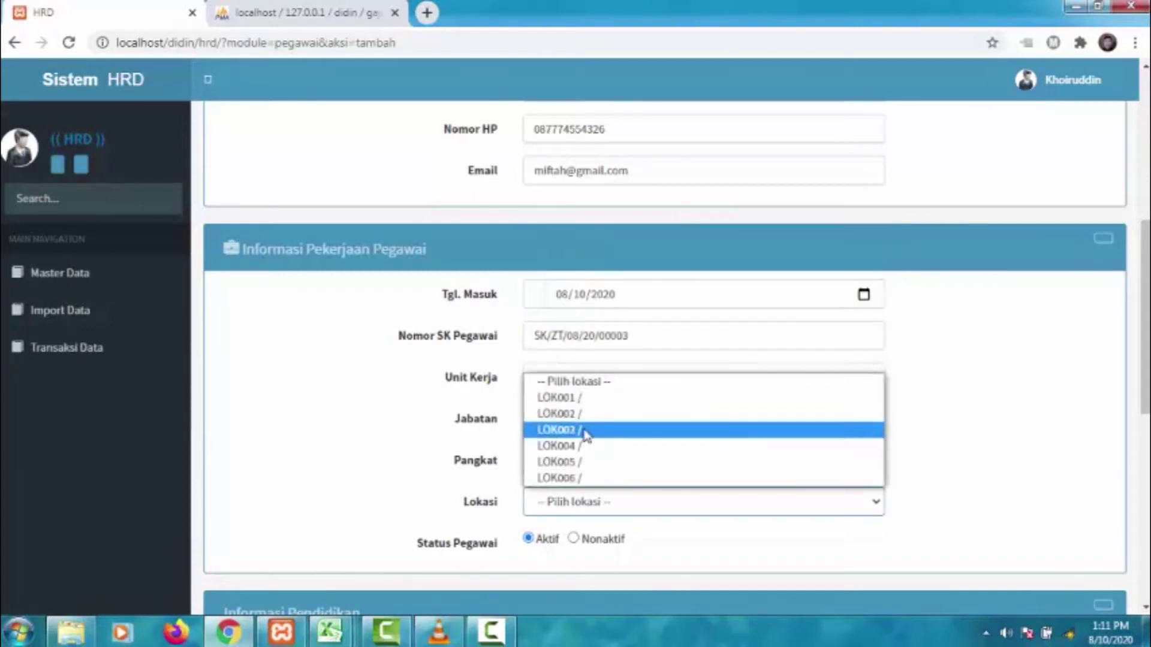
{"action": "left_click", "coordinate": [585, 430]}
{"action": "scroll", "coordinate": [524, 562], "scroll_direction": "down", "scroll_amount": 4}
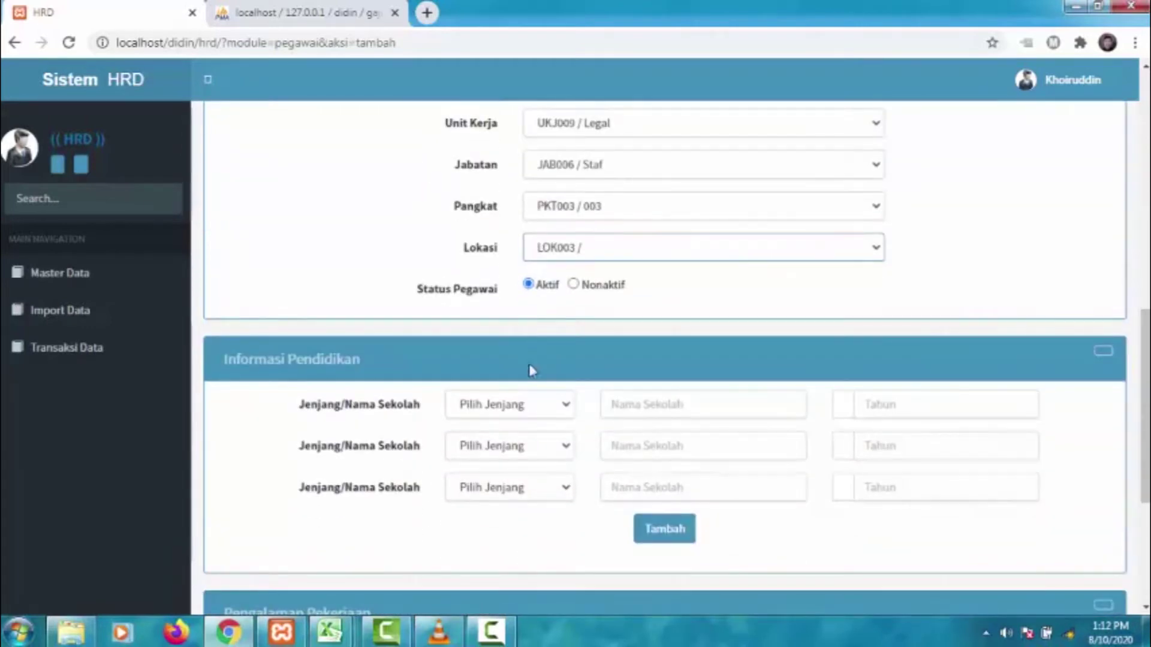
- Set the three education levels to SD, SMP and SMA
{"action": "left_click", "coordinate": [563, 418]}
{"action": "left_click", "coordinate": [496, 191]}
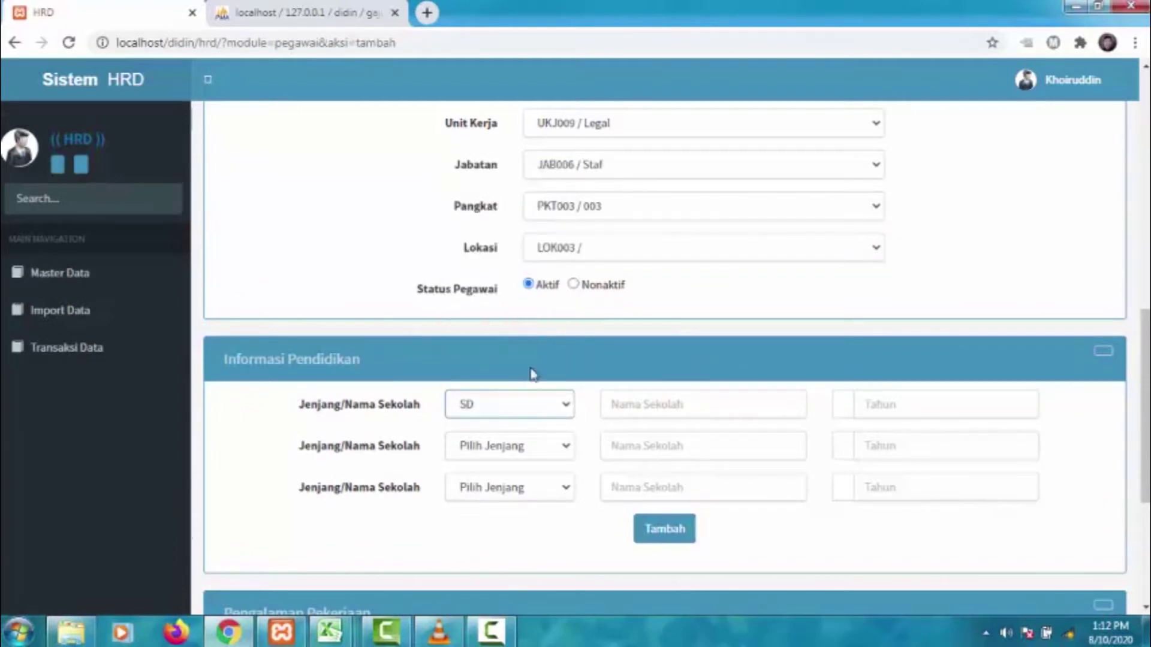
{"action": "left_click", "coordinate": [537, 452]}
{"action": "left_click", "coordinate": [501, 260]}
{"action": "left_click", "coordinate": [527, 487]}
{"action": "left_click", "coordinate": [471, 335]}
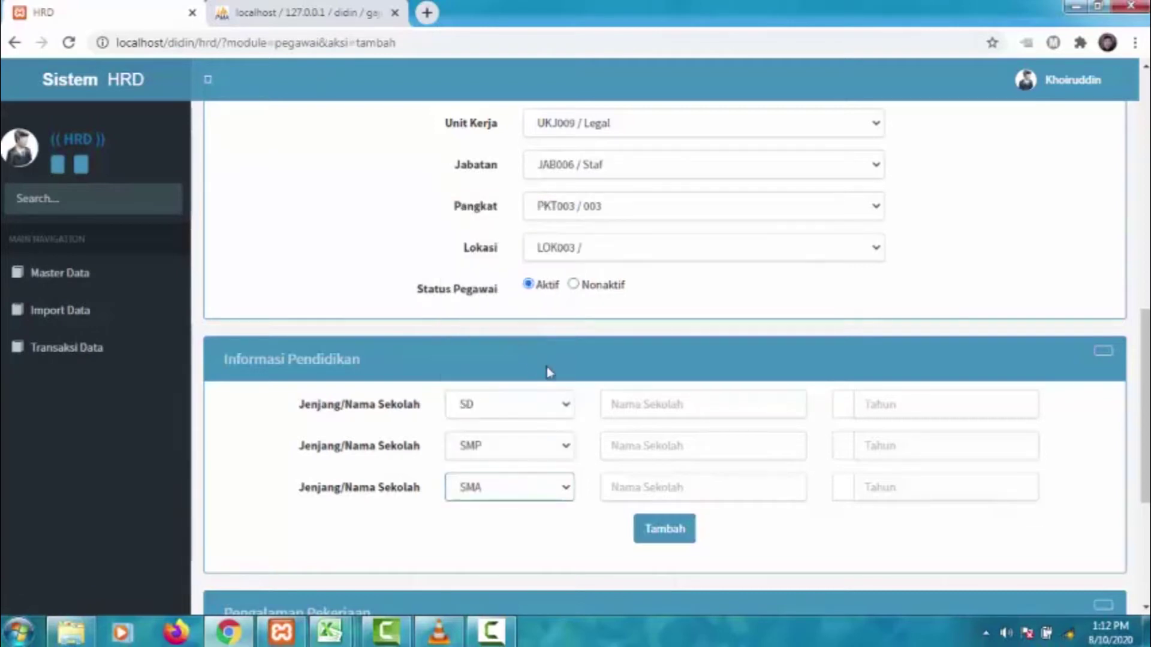
- Enter school names SD 1 Kota Serang, SMP 2 Kota Serang and SMA 1 Kota Serang
{"action": "left_click", "coordinate": [667, 405]}
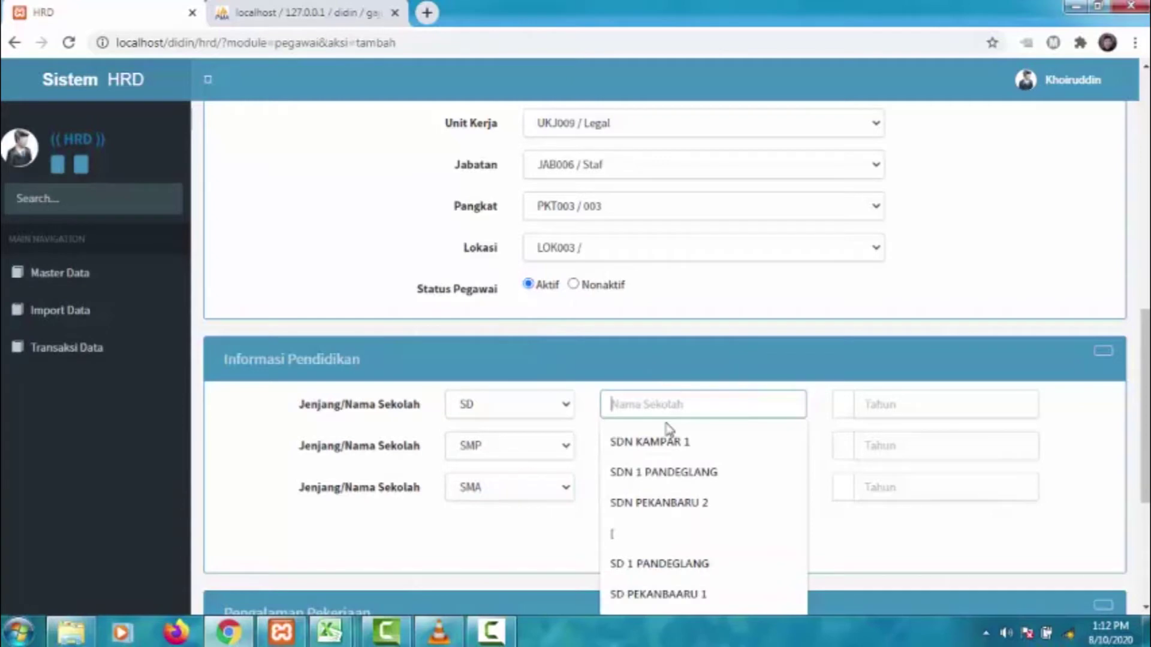
{"action": "type", "text": "SD 1 Kota Serang"}
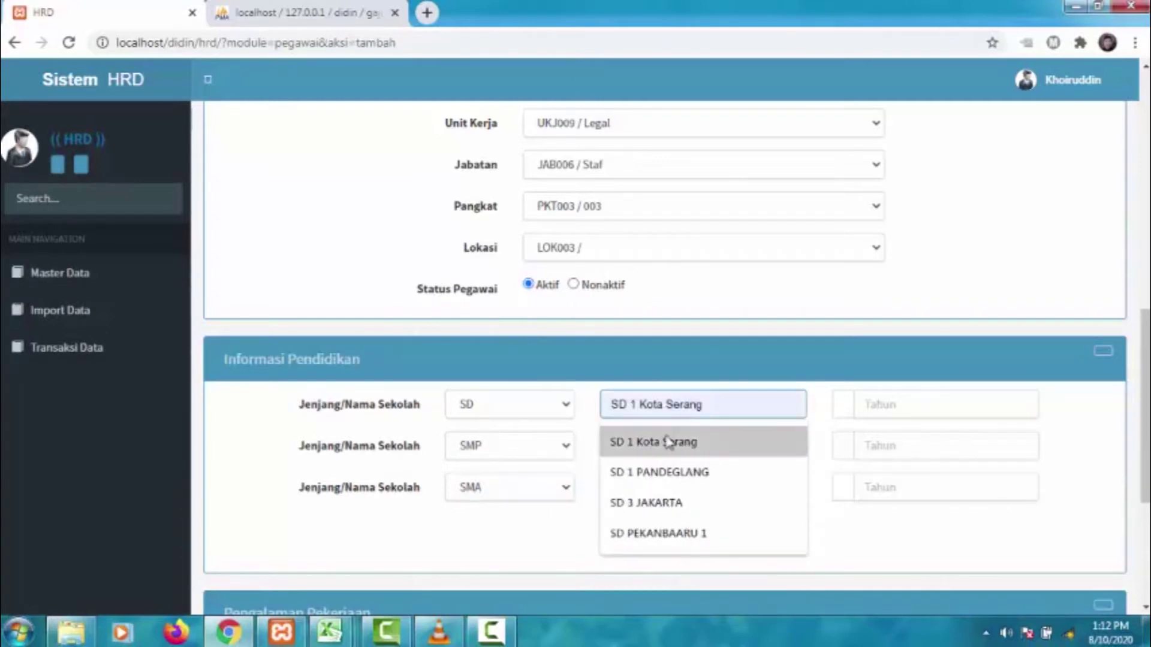
{"action": "left_click", "coordinate": [664, 442]}
{"action": "left_click", "coordinate": [662, 445]}
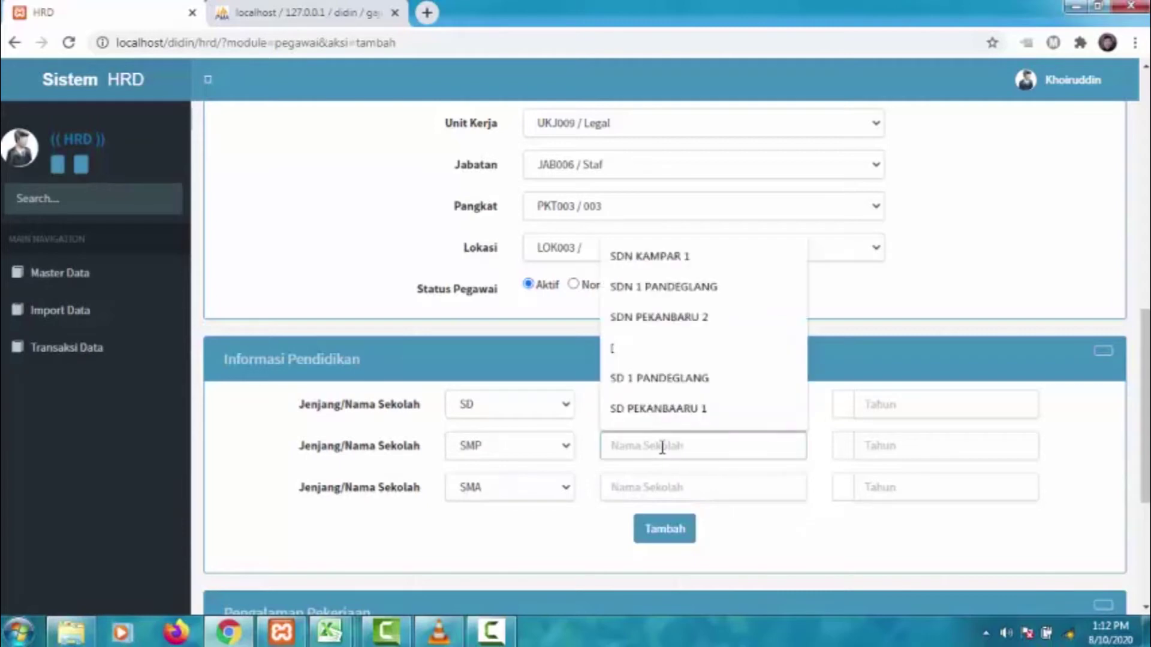
{"action": "type", "text": "SMP"}
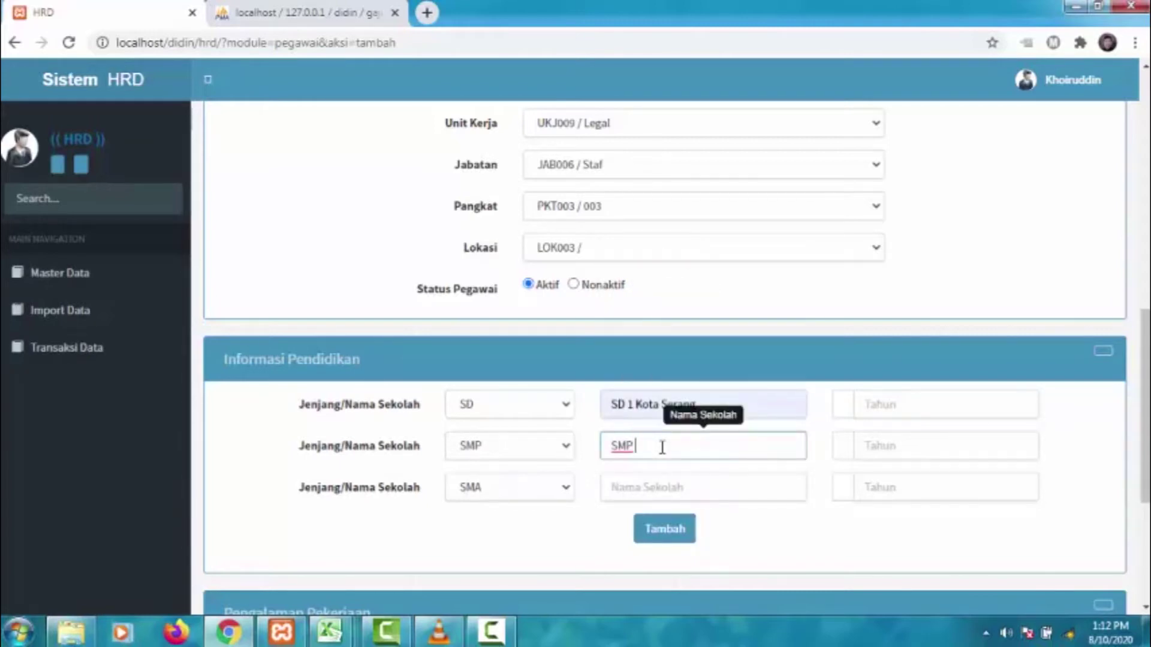
{"action": "type", "text": " 2 Kota Serang"}
{"action": "left_click", "coordinate": [662, 484]}
{"action": "type", "text": "SM"}
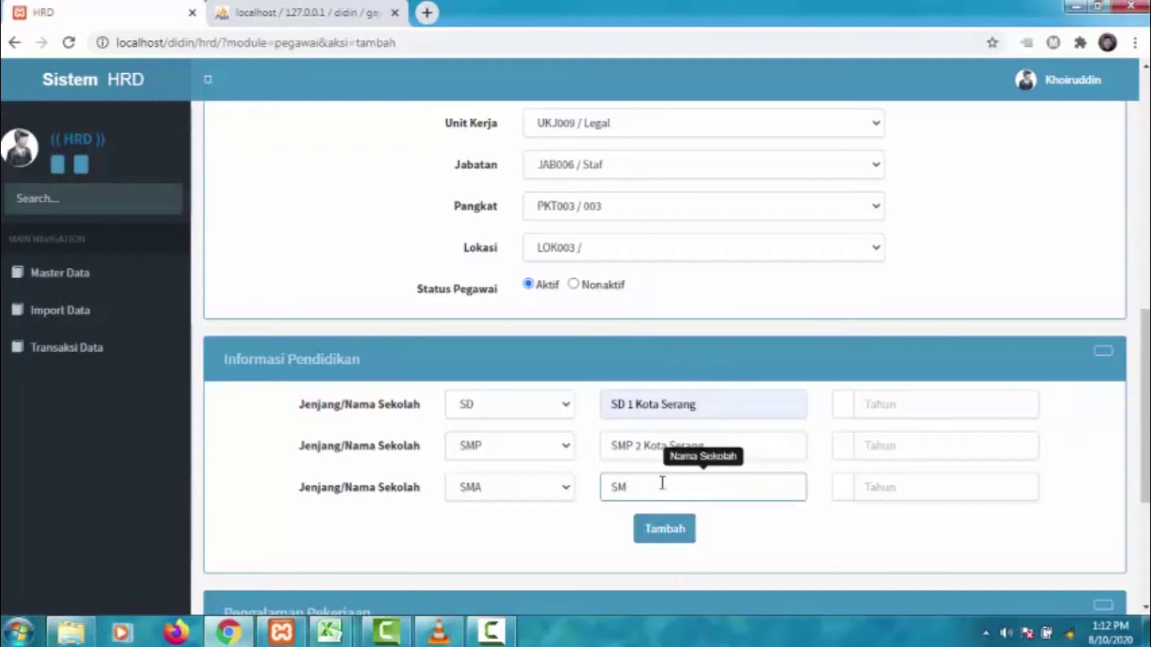
{"action": "type", "text": "A 1"}
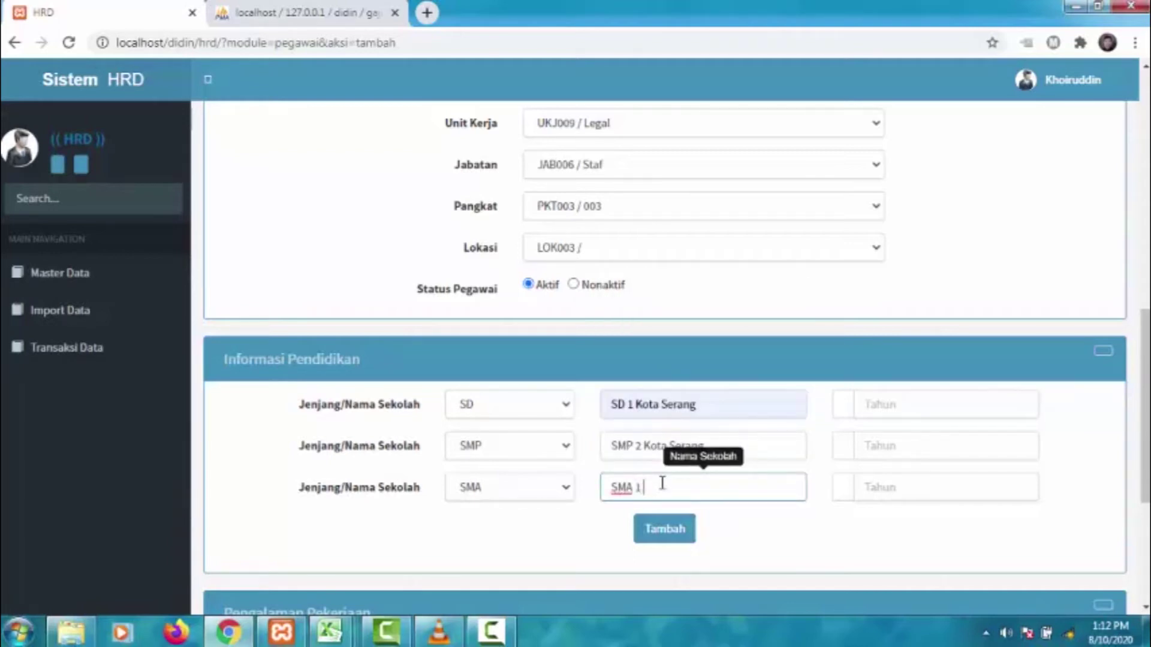
{"action": "type", "text": " Kota Serang"}
- Enter graduation years 2000, 2006 and 2009 and save the employee record
{"action": "left_click", "coordinate": [905, 402]}
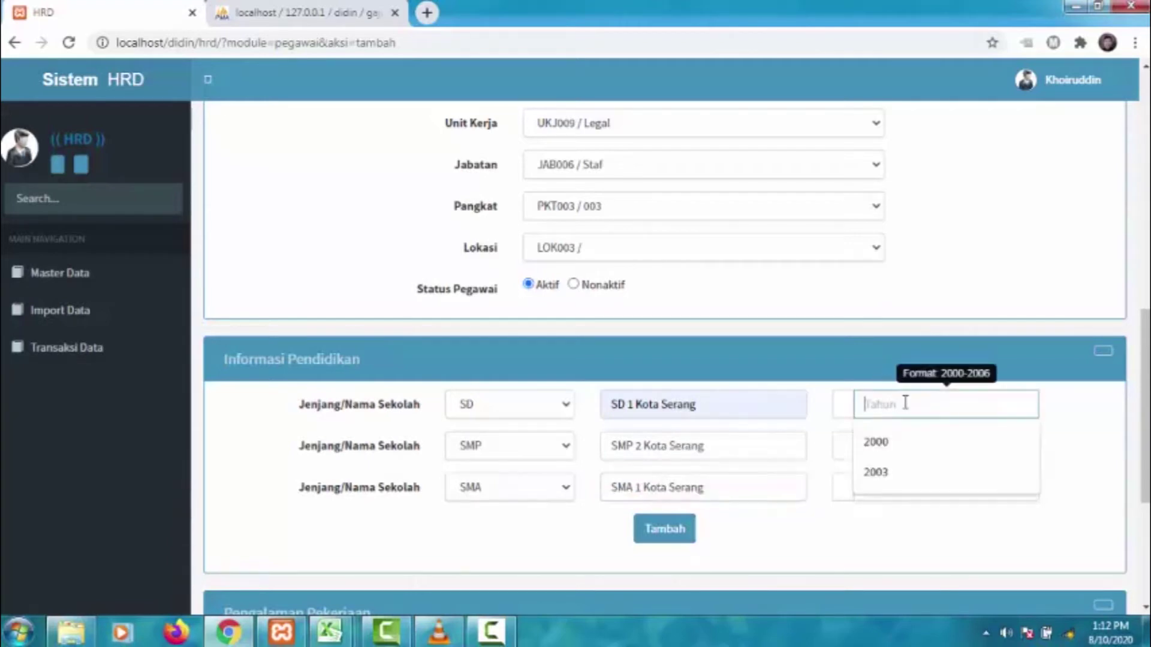
{"action": "left_click", "coordinate": [897, 444]}
{"action": "left_click", "coordinate": [894, 447]}
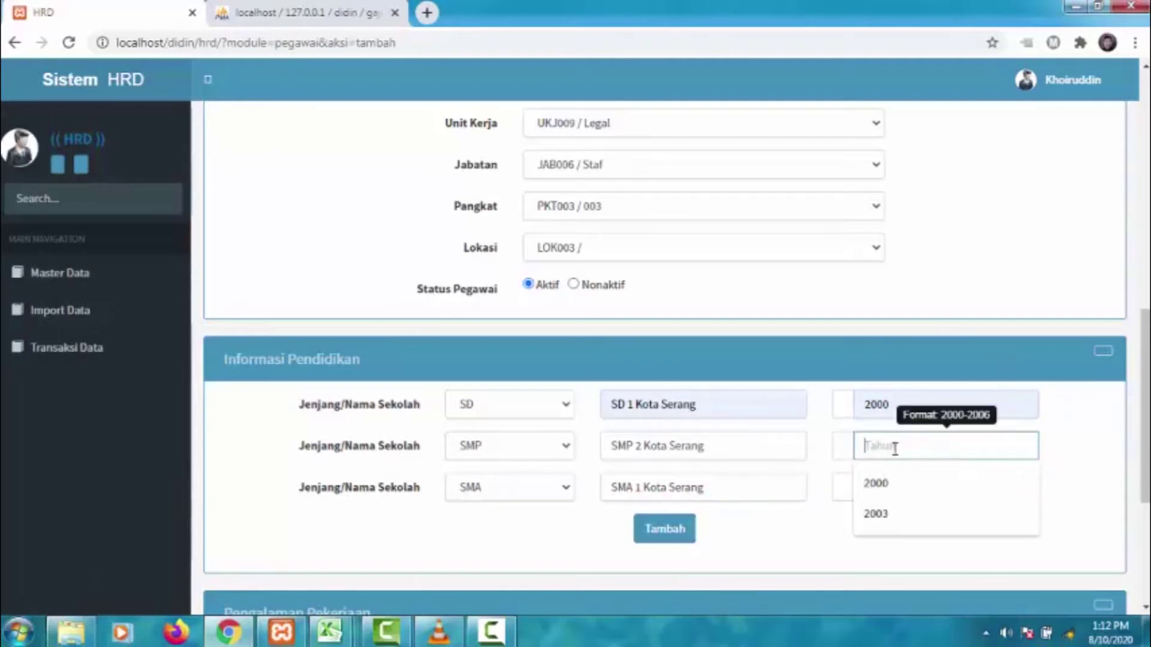
{"action": "type", "text": "2006"}
{"action": "left_click", "coordinate": [898, 487]}
{"action": "type", "text": "2009"}
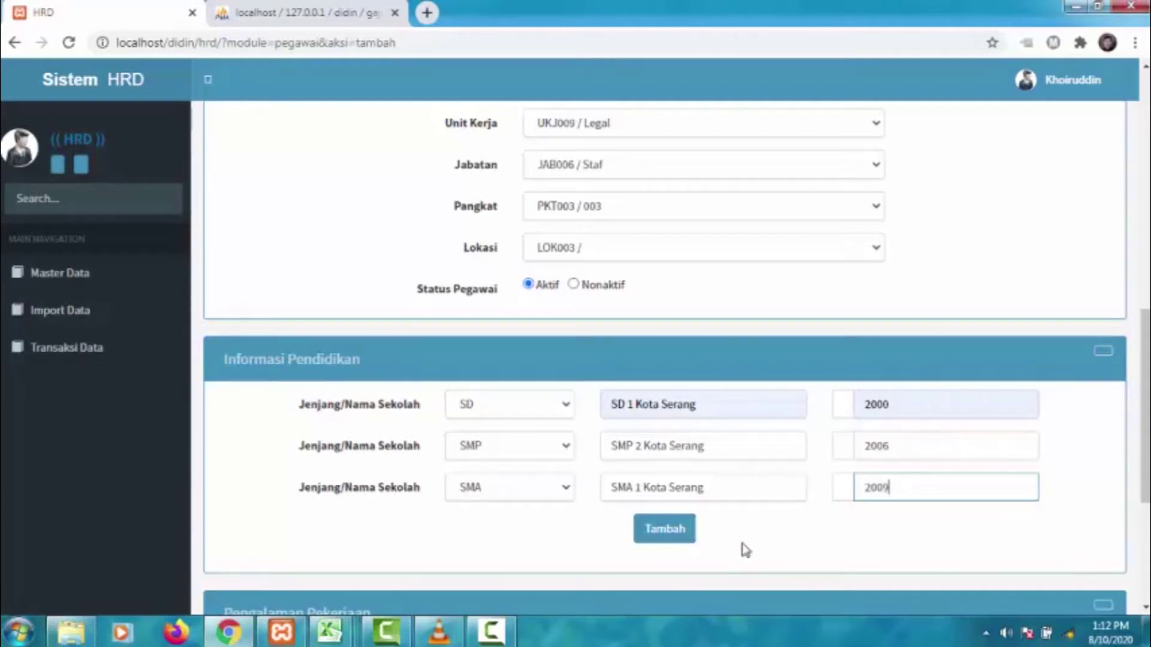
{"action": "scroll", "coordinate": [747, 551], "scroll_direction": "down", "scroll_amount": 5}
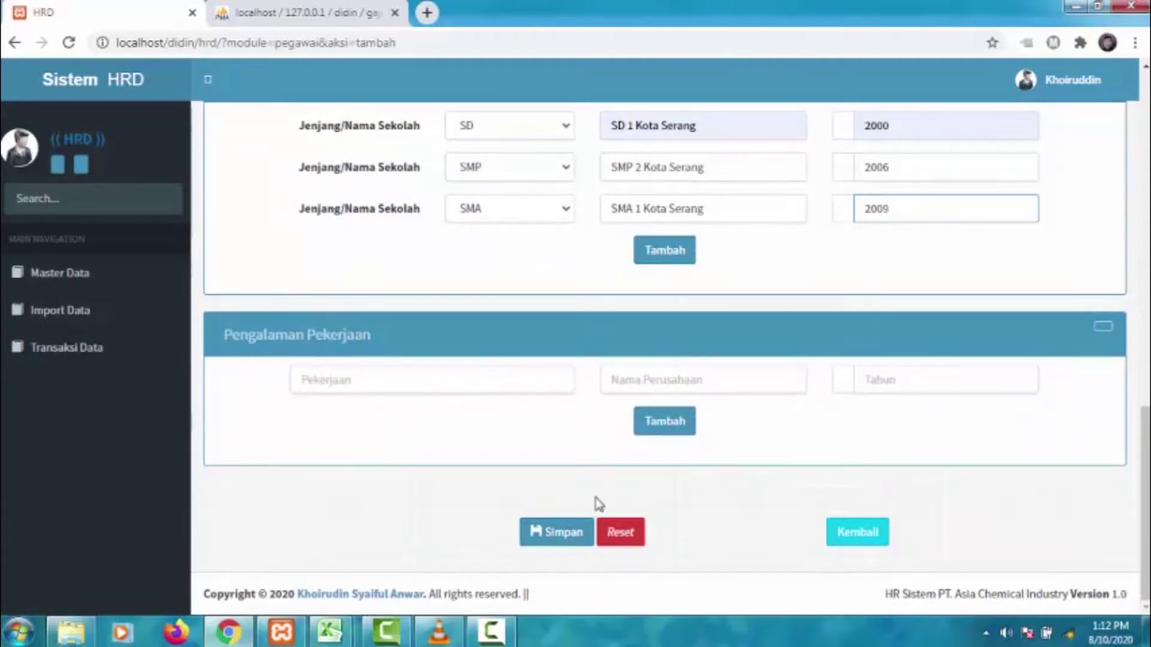
{"action": "left_click", "coordinate": [563, 532]}
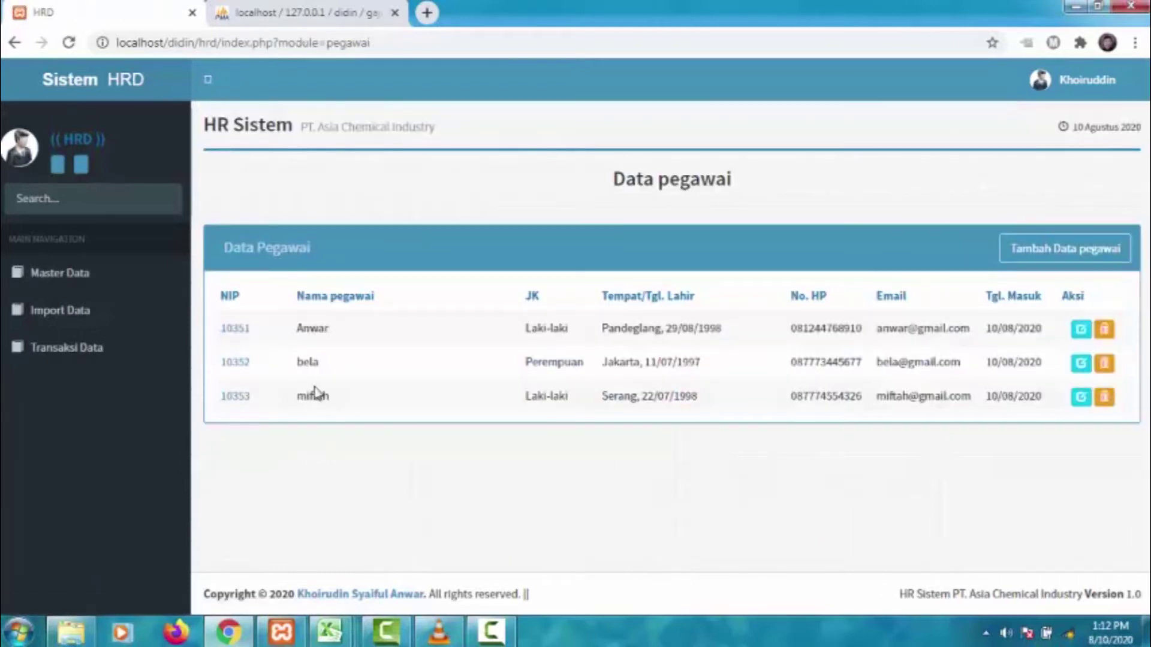
- Open employee 10353's details and view the Info Pekerjaan, Info Pendidikan and Pengalaman Kerja tabs
{"action": "left_click_drag", "start_coordinate": [298, 396], "coordinate": [1030, 396]}
{"action": "left_click", "coordinate": [314, 489]}
{"action": "left_click", "coordinate": [235, 396]}
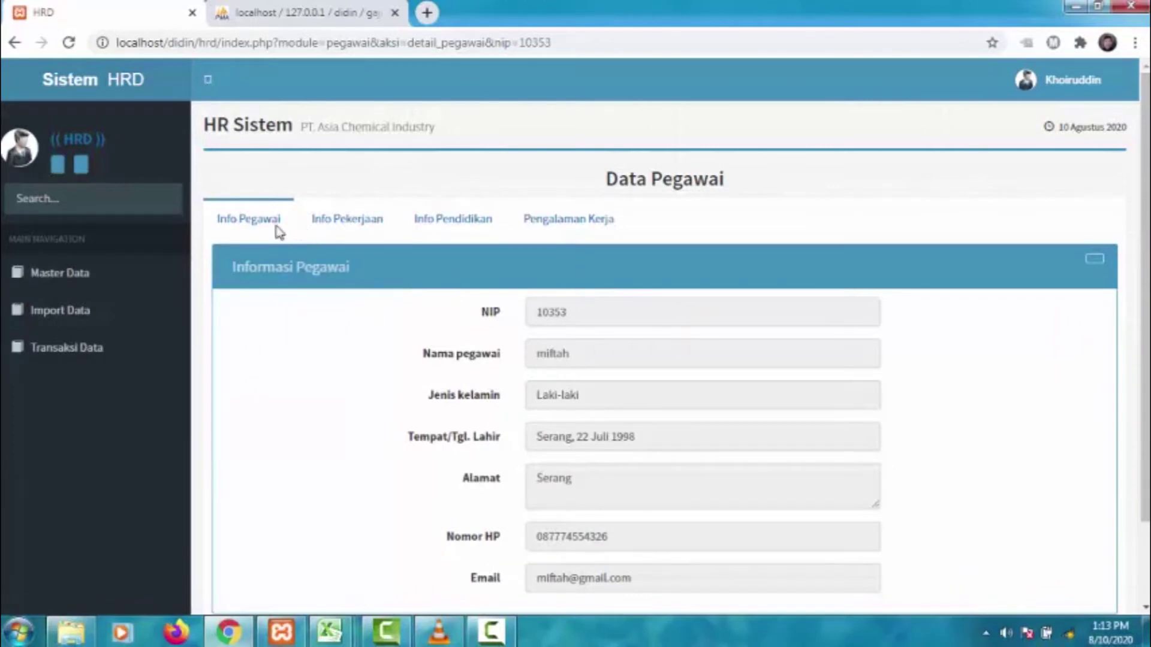
{"action": "left_click", "coordinate": [360, 225]}
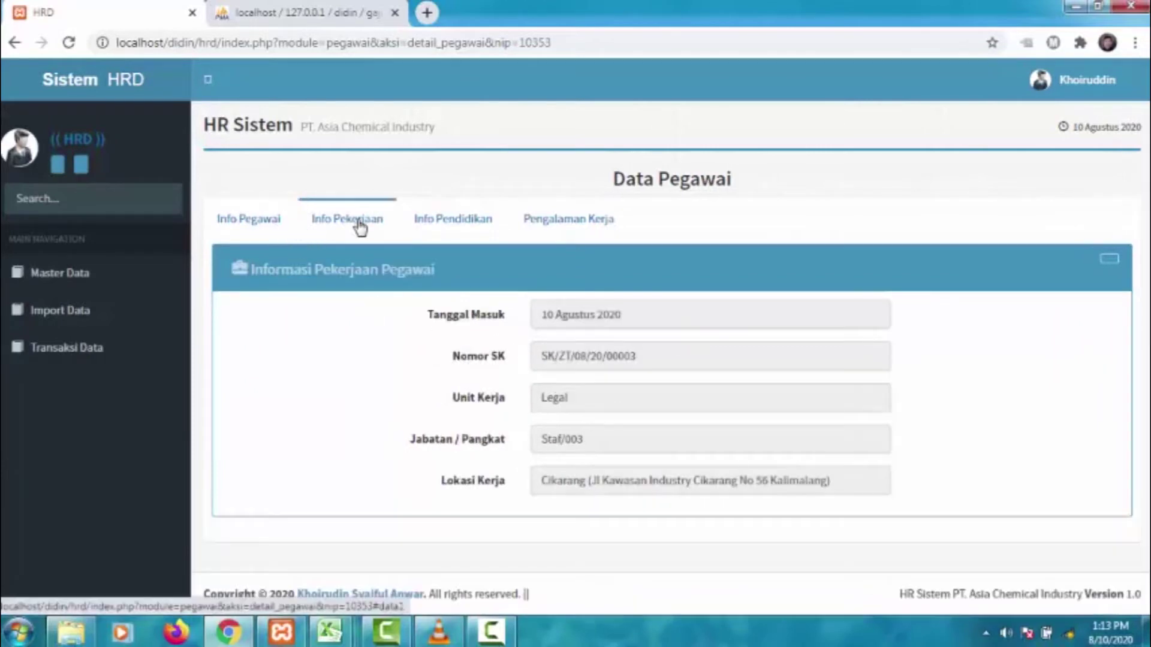
{"action": "left_click", "coordinate": [419, 223]}
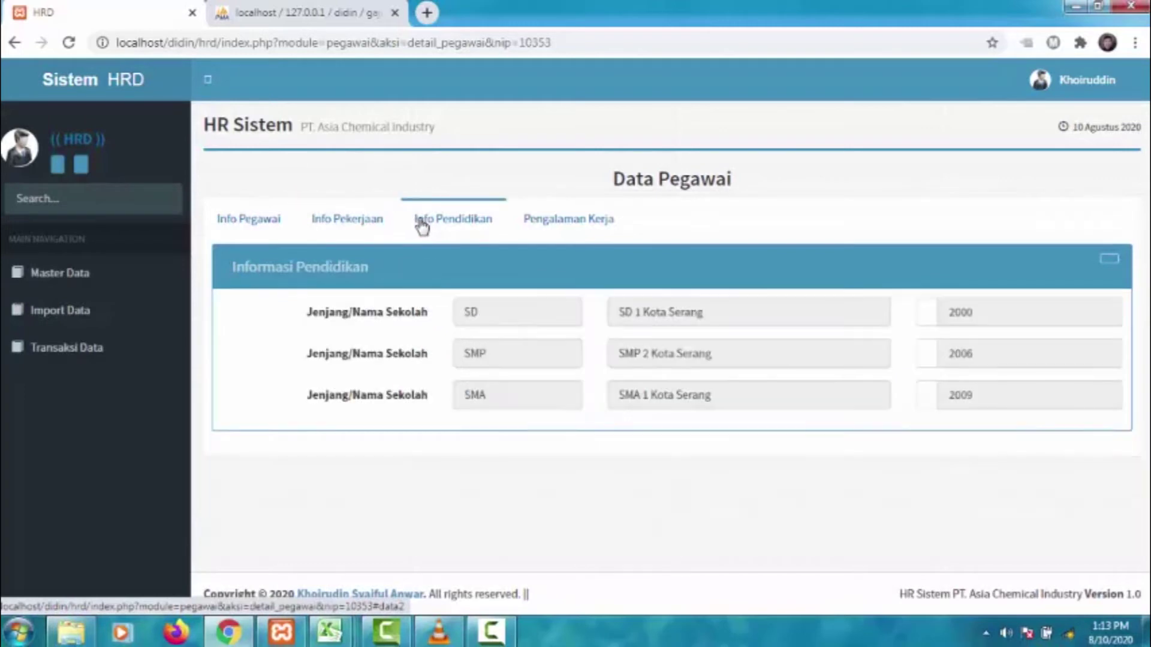
{"action": "left_click", "coordinate": [550, 227]}
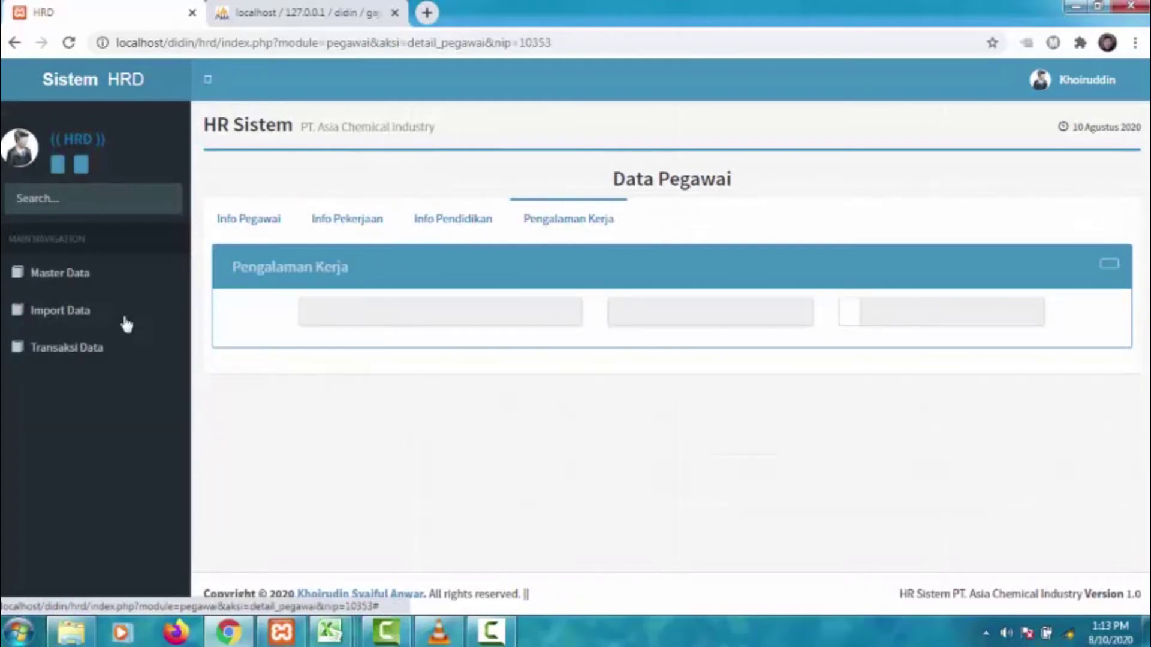
- Open Daftar SK Kerja to see decree SK/ZT/08/20/00003 for NIP 10353: Legal, Staf, 1.000.000
{"action": "left_click", "coordinate": [134, 362]}
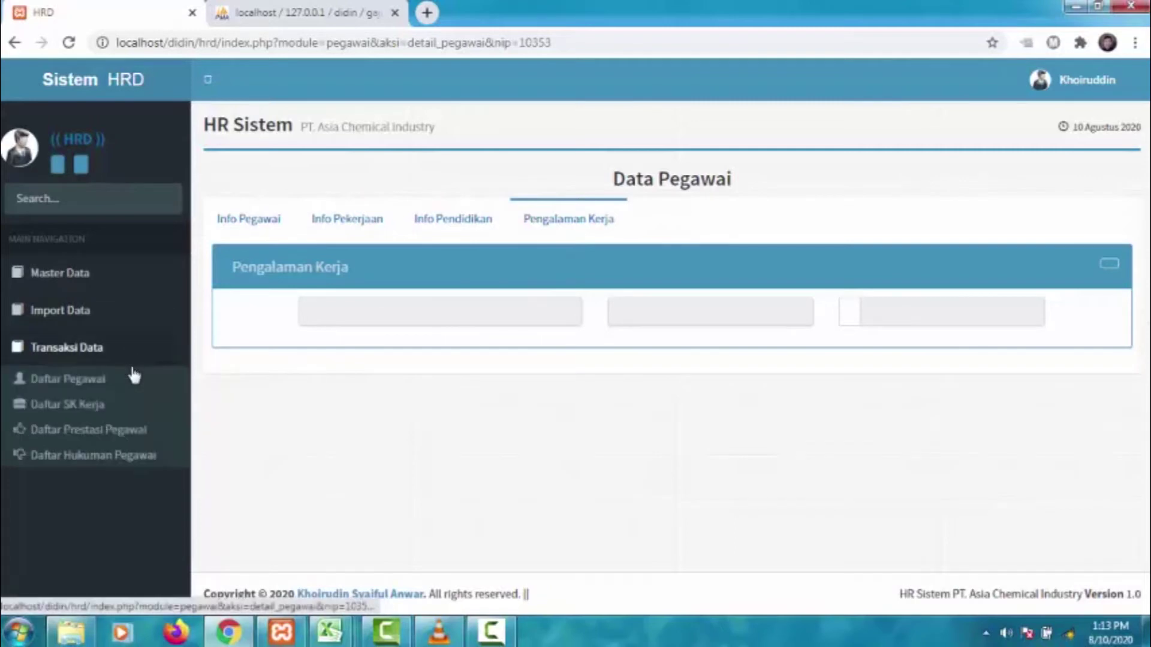
{"action": "left_click", "coordinate": [107, 410]}
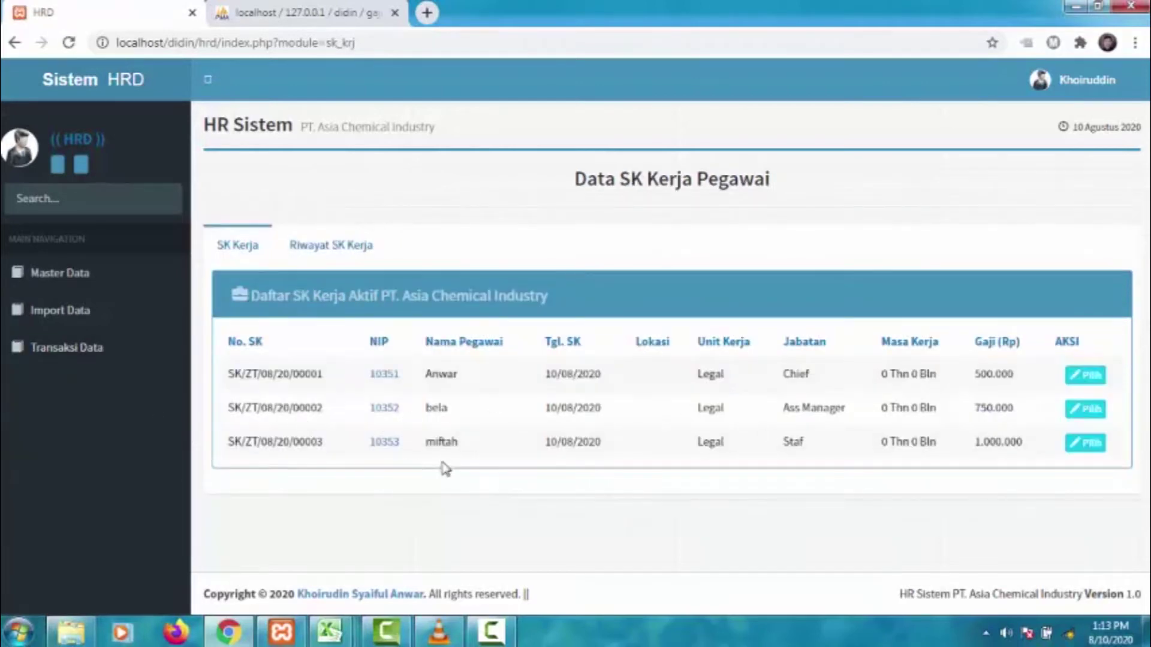
{"action": "double_click", "coordinate": [465, 441]}
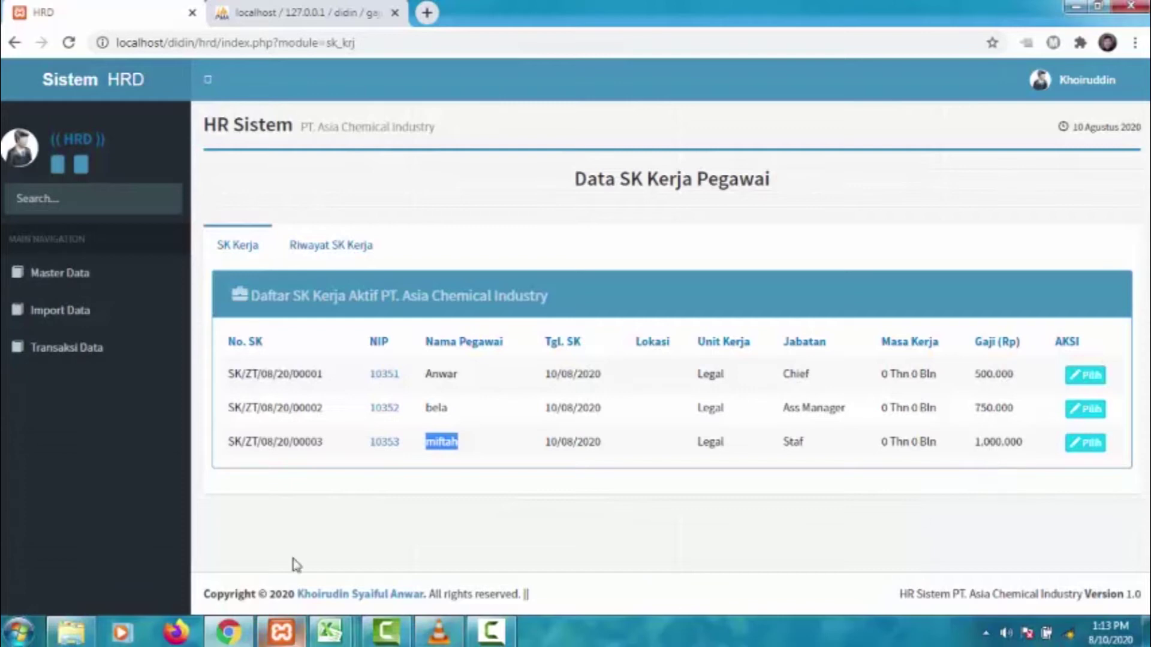
{"action": "left_click", "coordinate": [72, 350]}
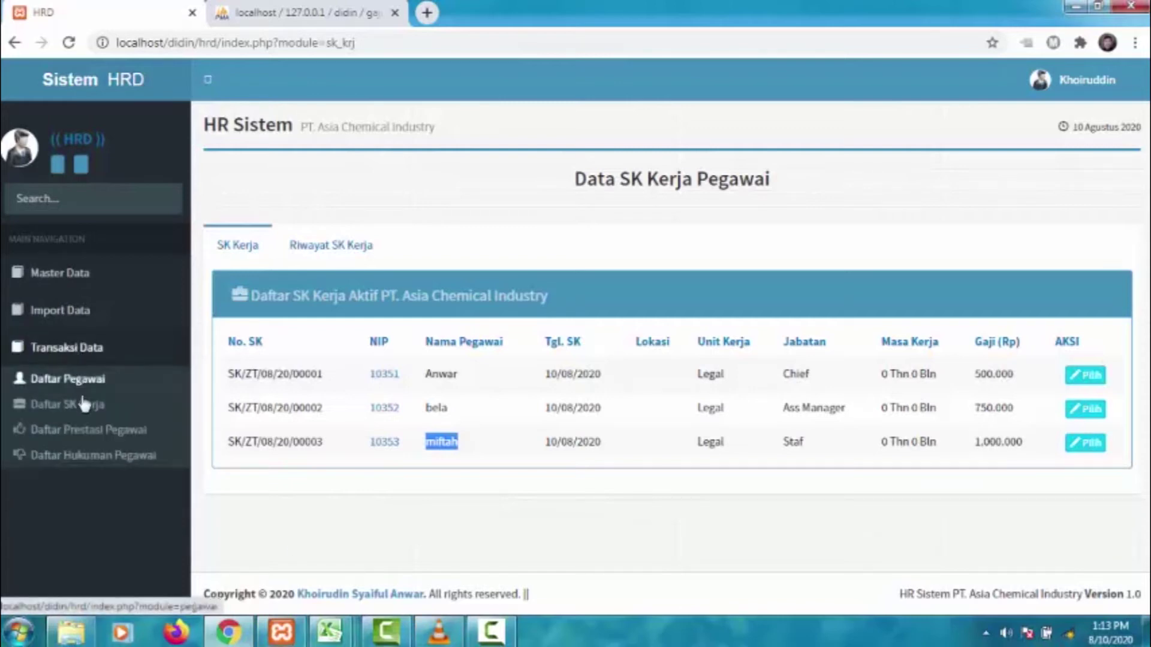
- In Daftar Prestasi Pegawai, add a Karyawan Teladan achievement for employee 10353
{"action": "left_click", "coordinate": [88, 431]}
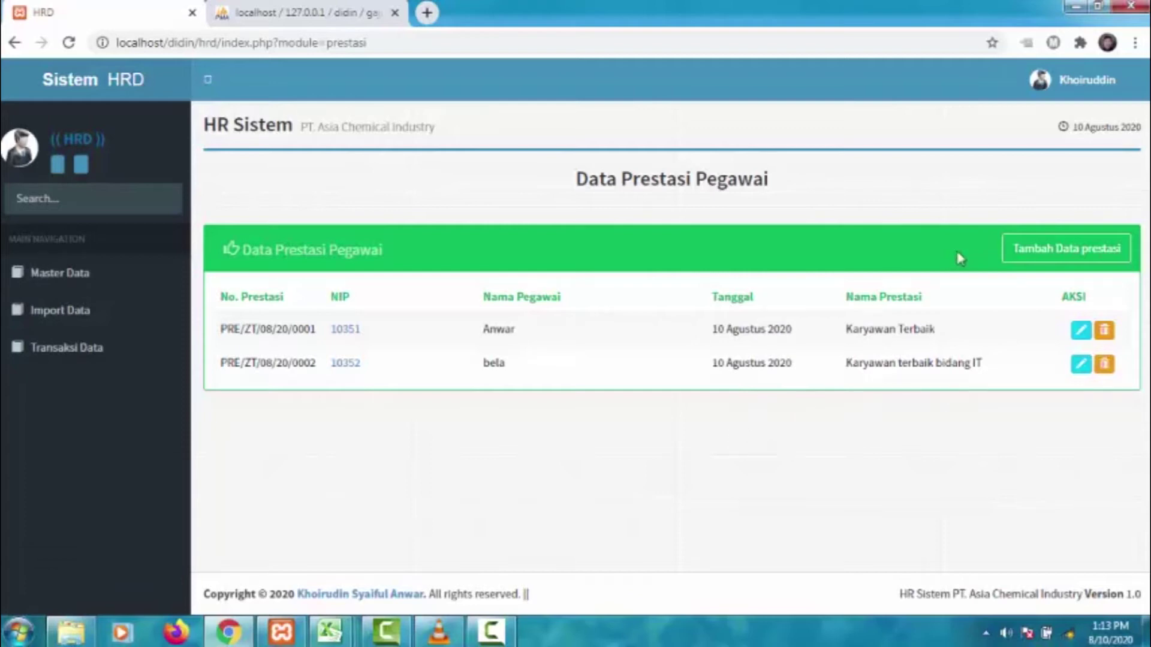
{"action": "left_click", "coordinate": [1051, 251]}
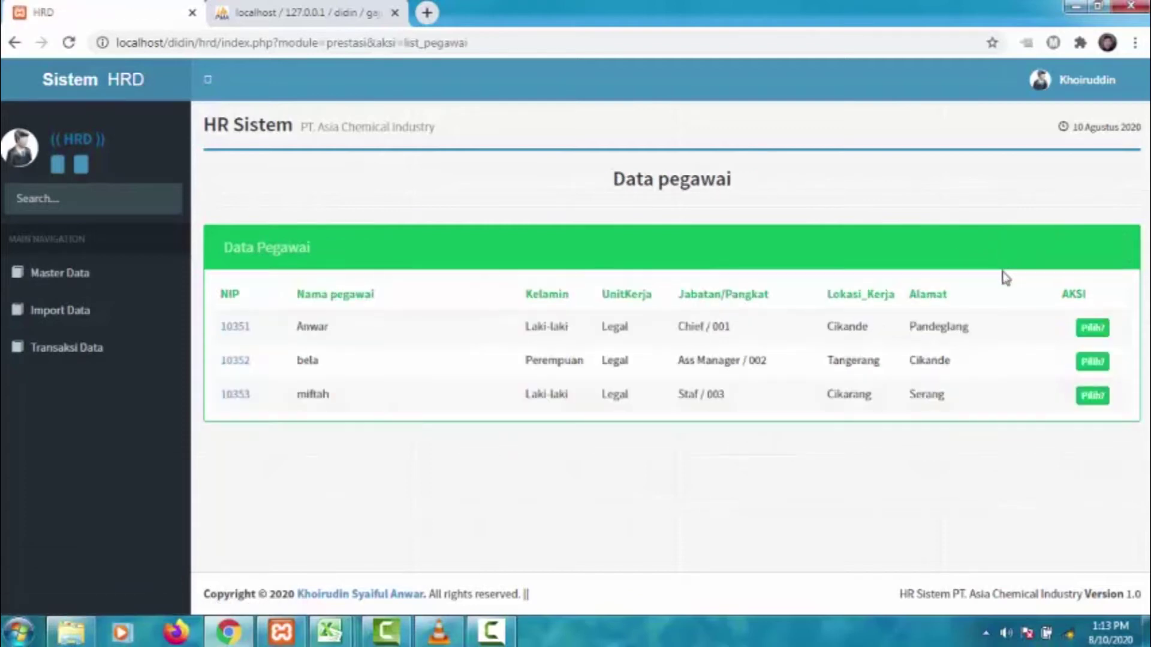
{"action": "left_click", "coordinate": [1092, 395]}
{"action": "left_click", "coordinate": [658, 137]}
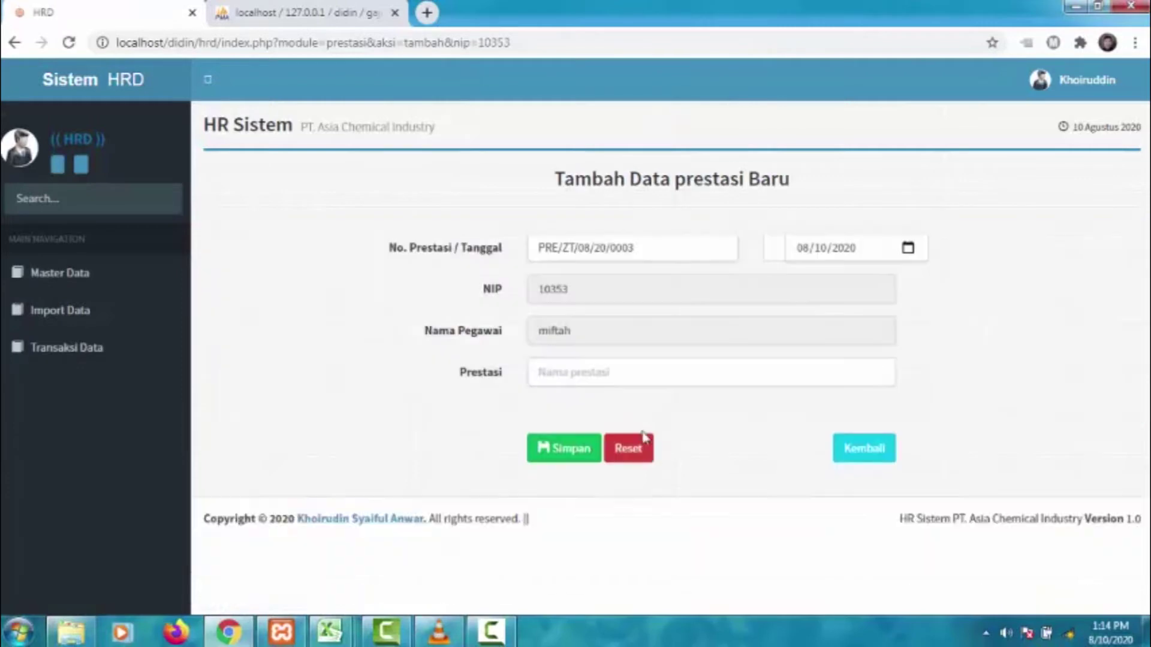
{"action": "left_click", "coordinate": [625, 375]}
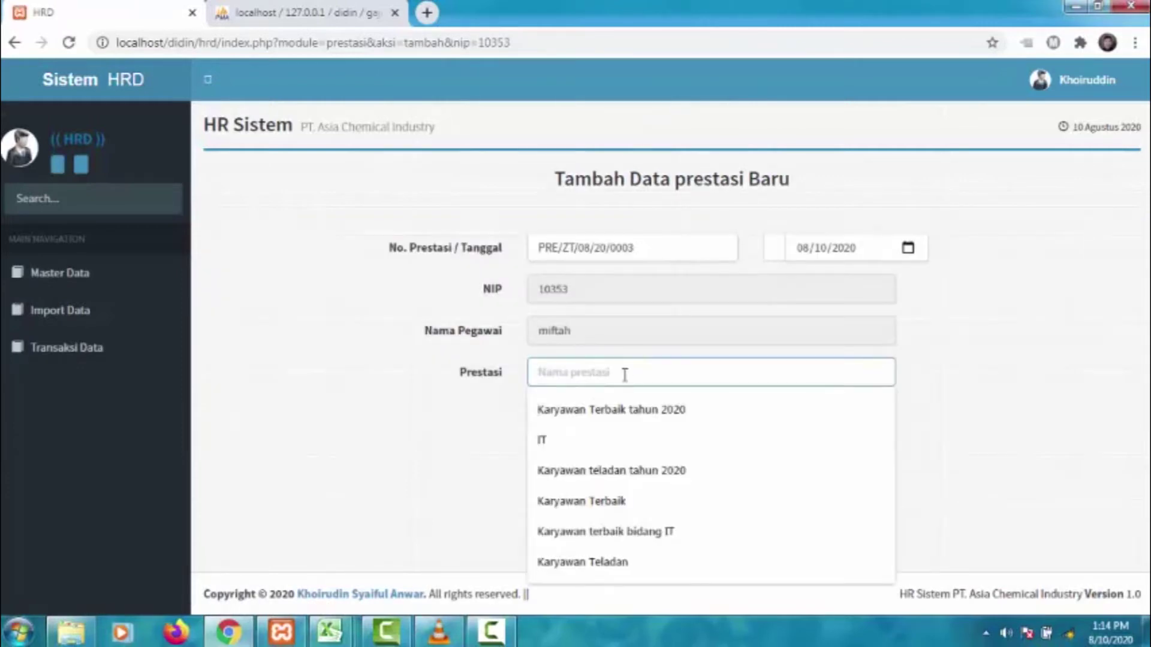
{"action": "type", "text": "Karyawan"}
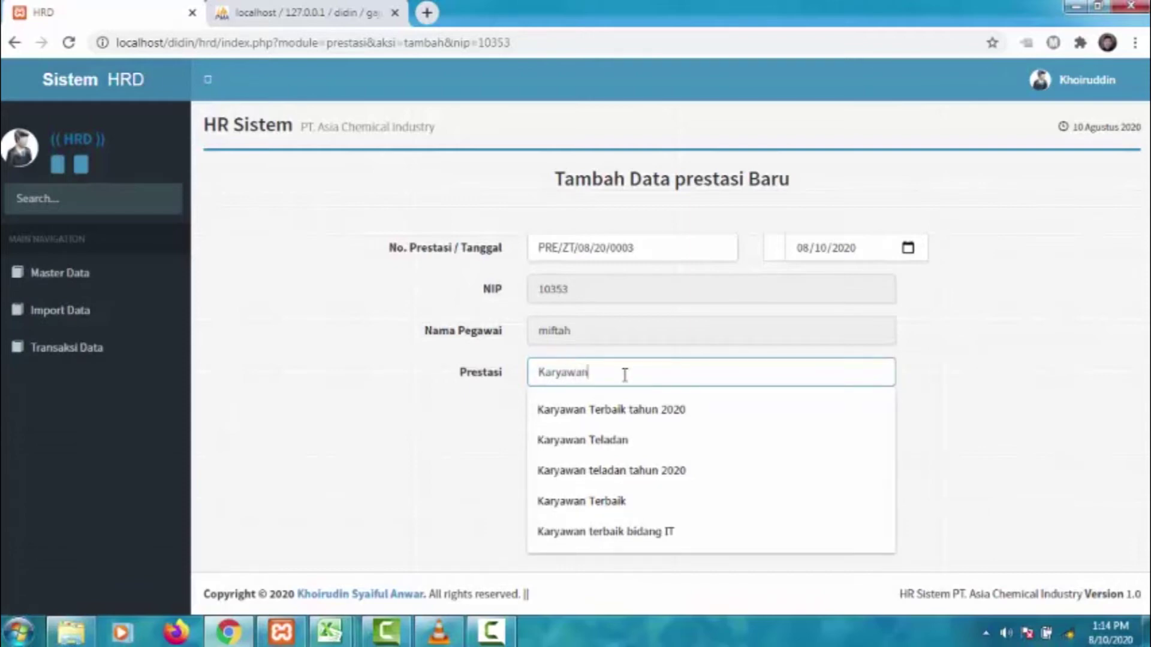
{"action": "type", "text": " Teladan"}
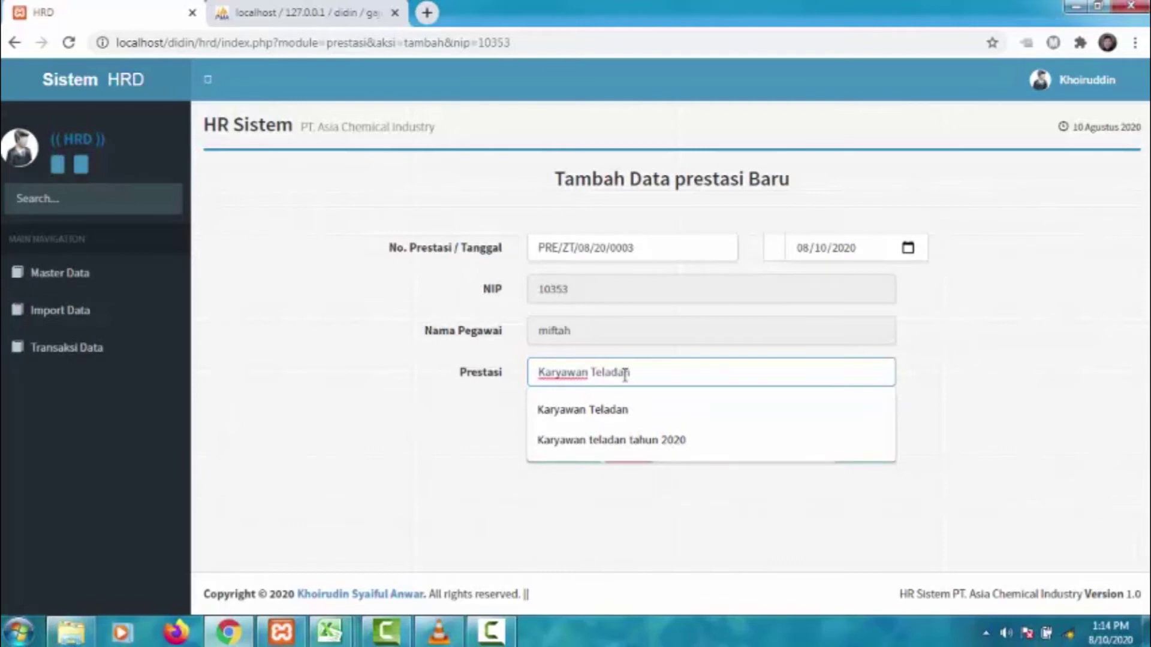
{"action": "left_click", "coordinate": [602, 410]}
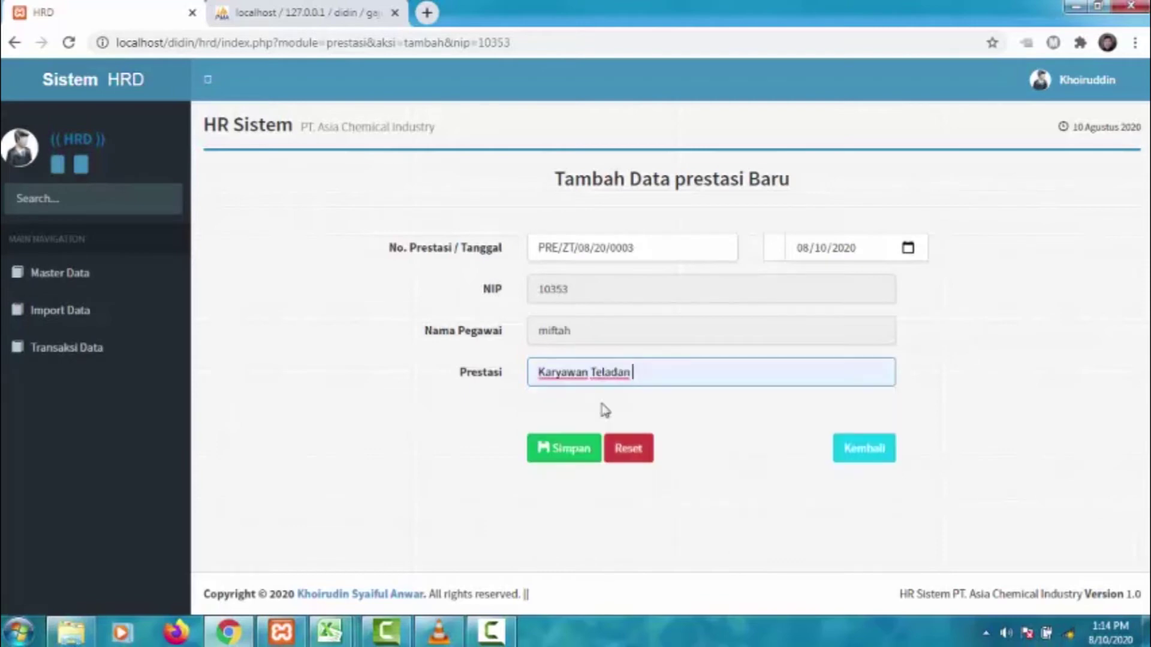
{"action": "left_click", "coordinate": [560, 465]}
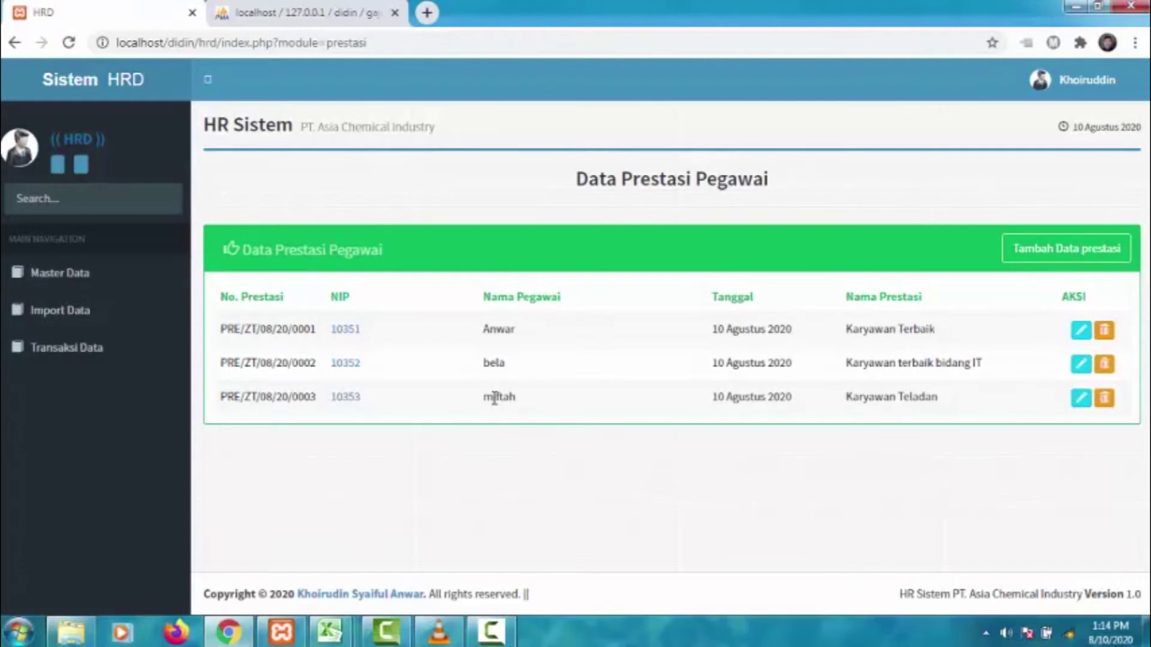
{"action": "left_click_drag", "start_coordinate": [493, 397], "coordinate": [938, 390]}
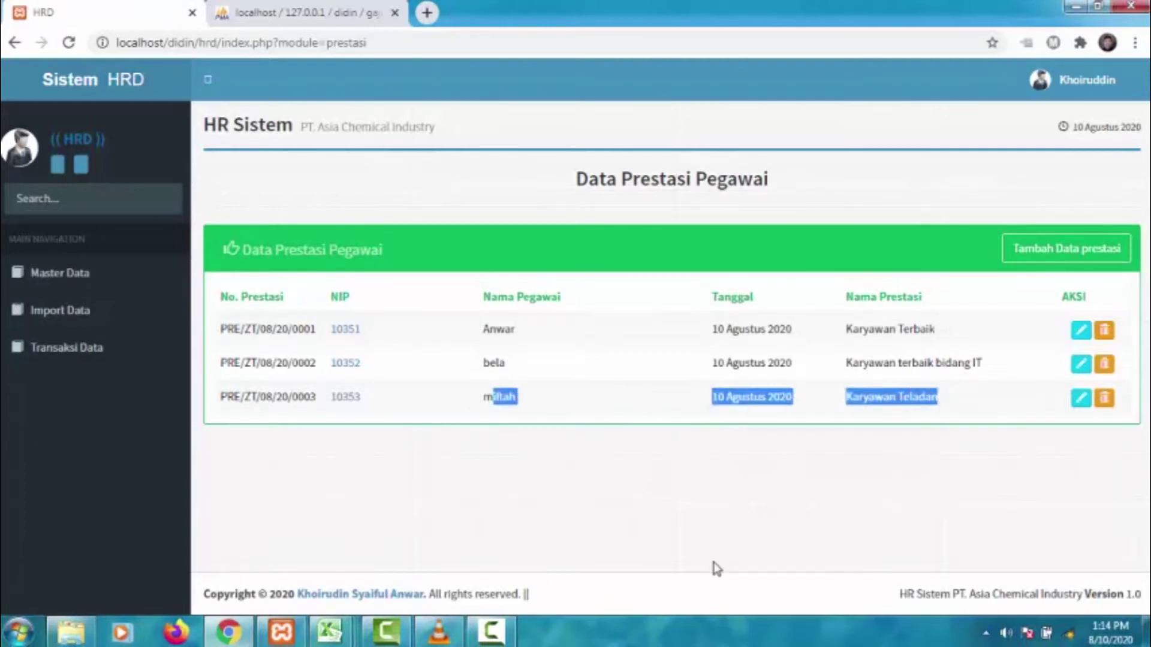
{"action": "left_click", "coordinate": [665, 539]}
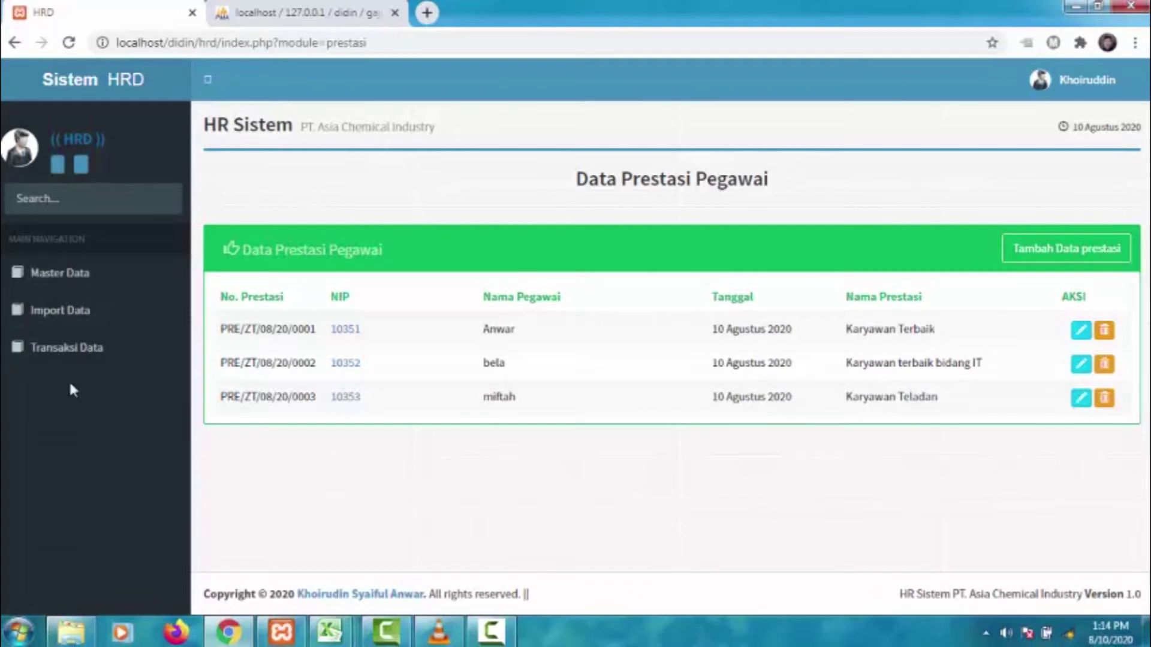
{"action": "left_click", "coordinate": [68, 355]}
- Open the penalty list and add penalty mangkir 4 hari for employee 10353
{"action": "left_click", "coordinate": [106, 460]}
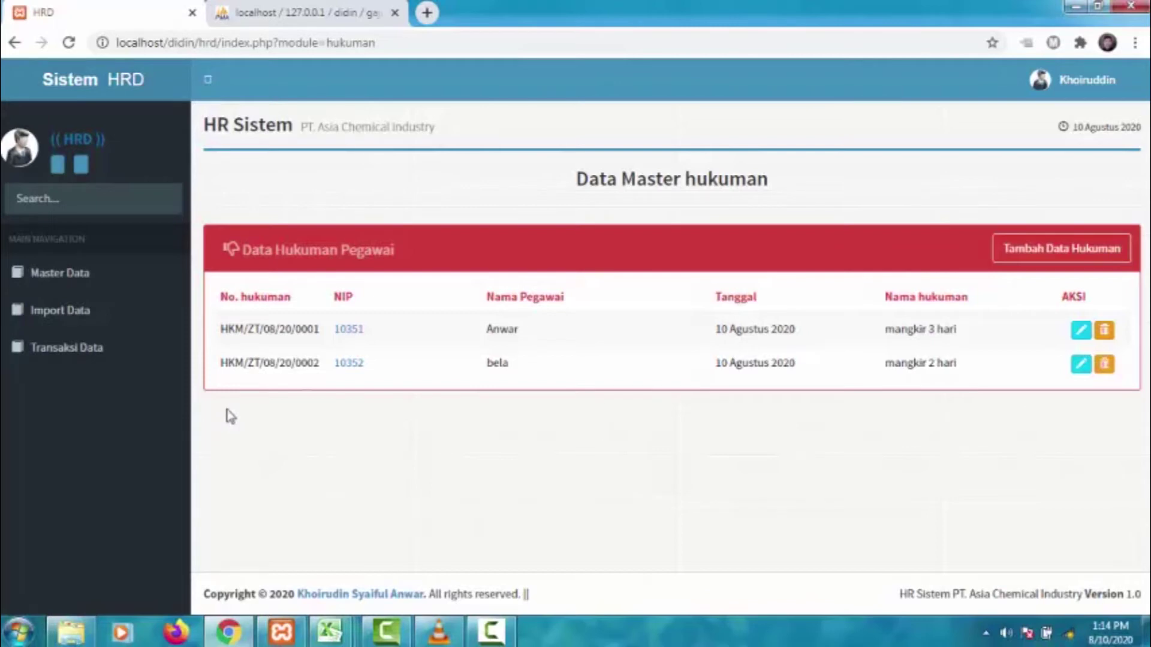
{"action": "left_click", "coordinate": [1015, 254]}
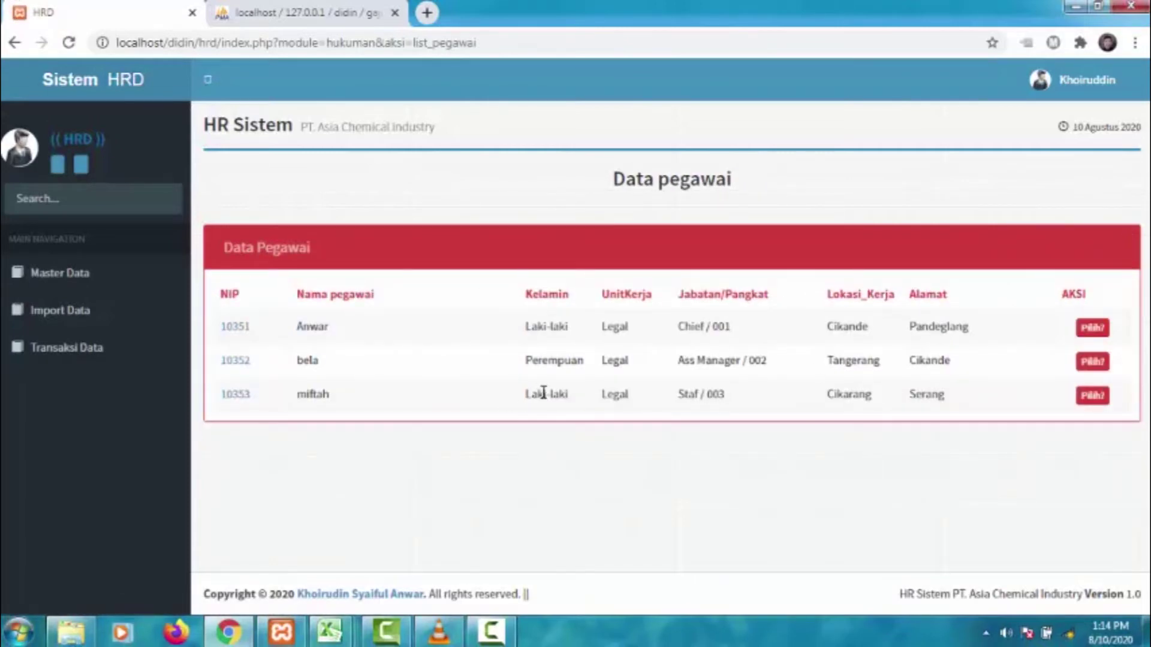
{"action": "left_click", "coordinate": [1088, 398]}
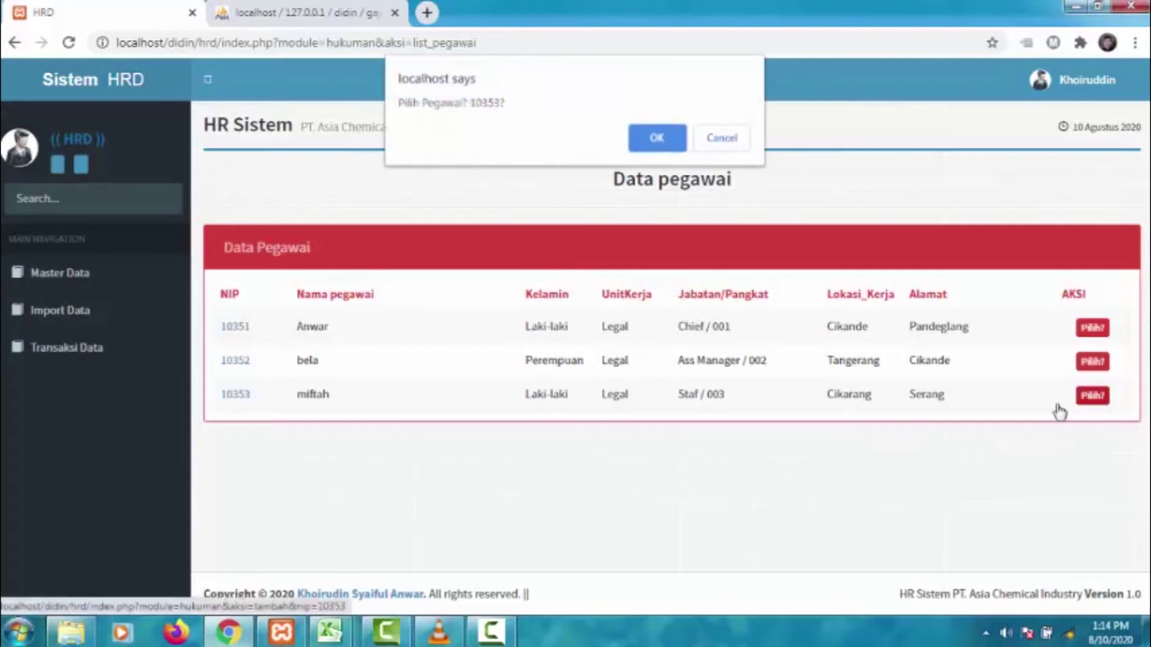
{"action": "left_click", "coordinate": [656, 138]}
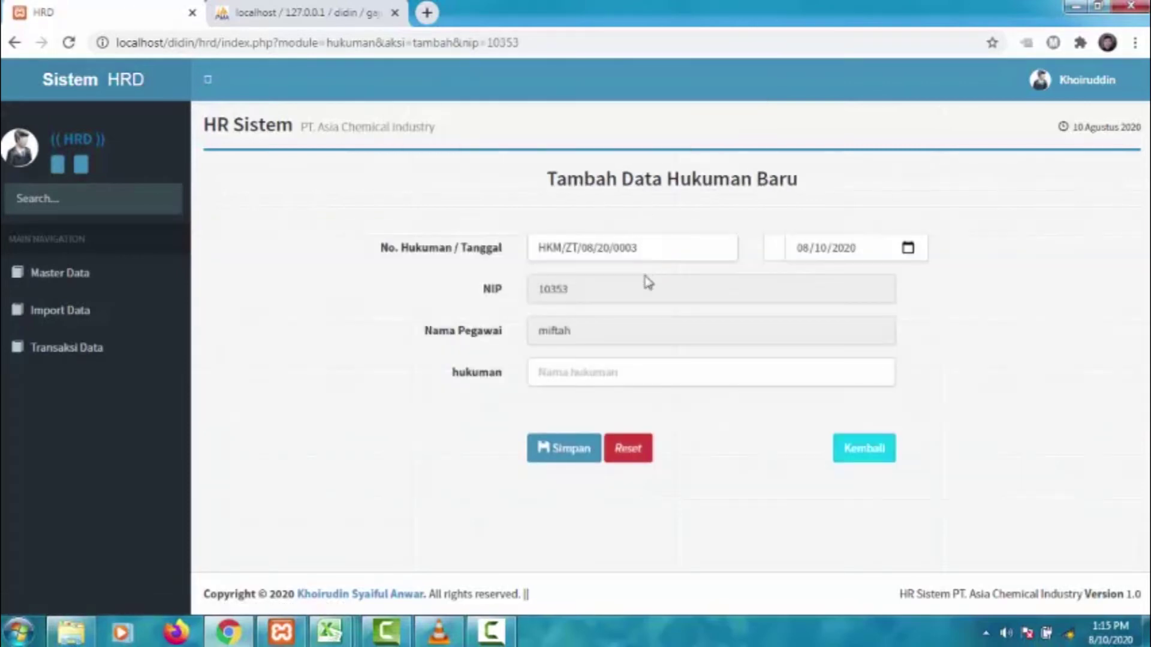
{"action": "left_click", "coordinate": [608, 374]}
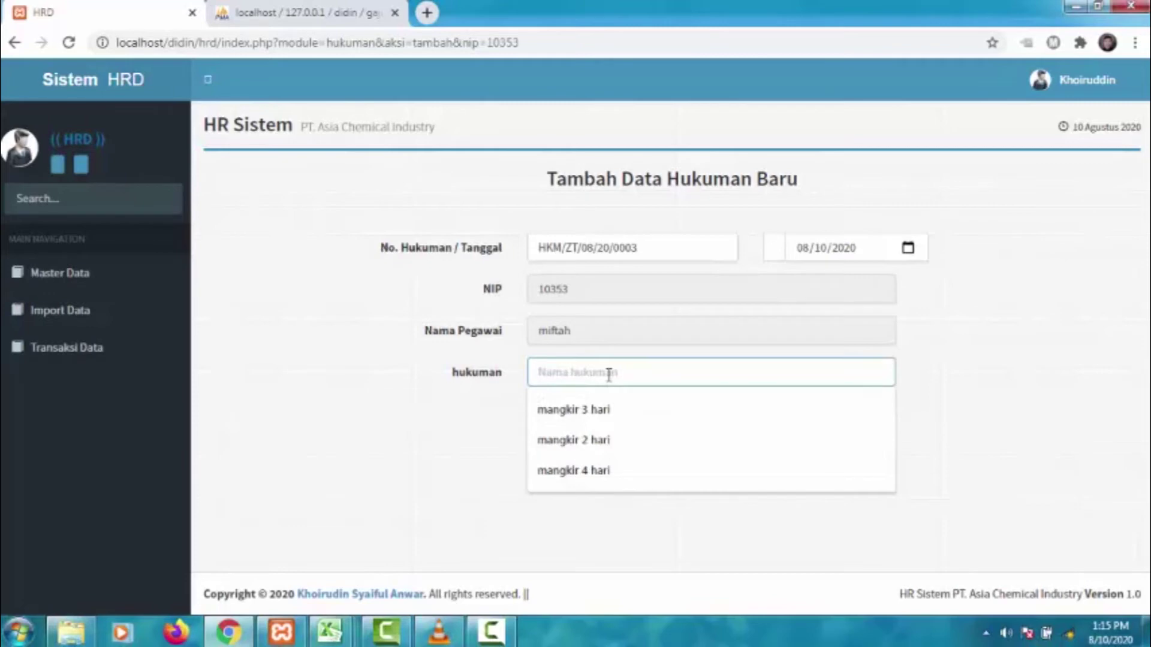
{"action": "left_click", "coordinate": [616, 472]}
{"action": "left_click", "coordinate": [550, 453]}
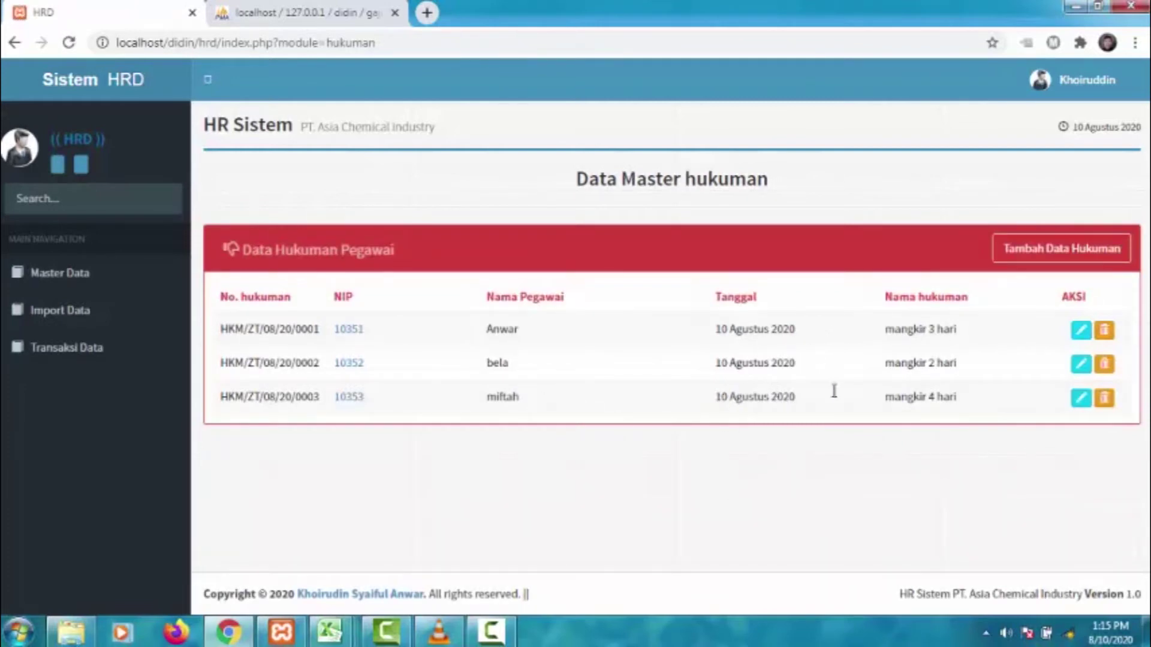
{"action": "left_click_drag", "start_coordinate": [890, 401], "coordinate": [957, 395]}
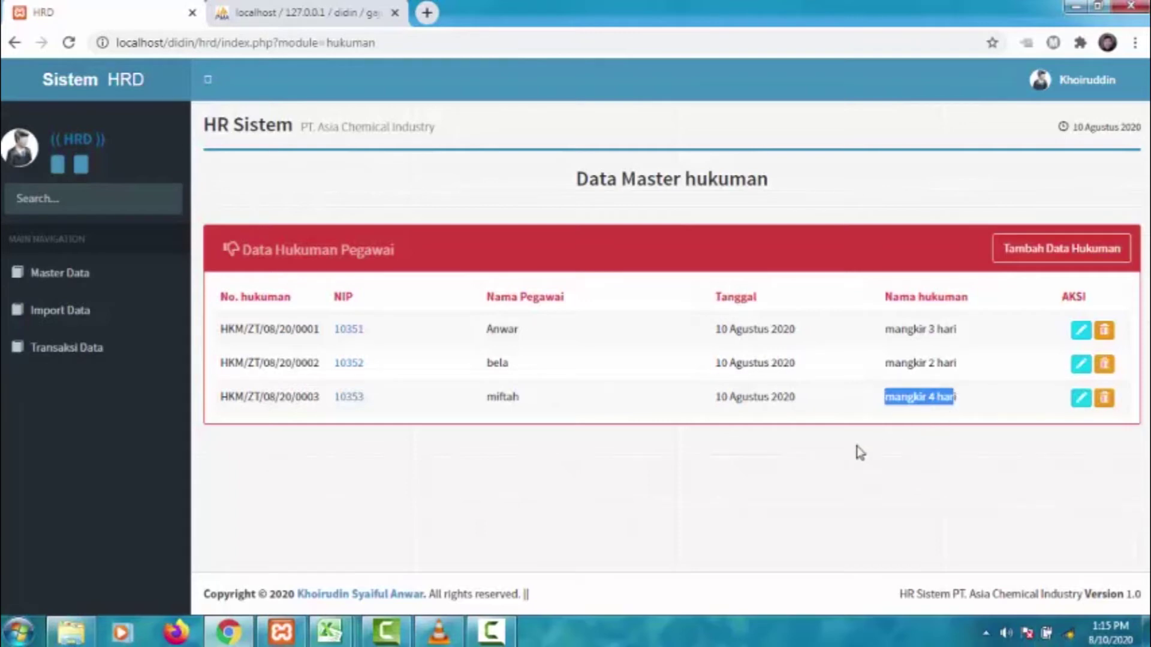
{"action": "left_click", "coordinate": [851, 471]}
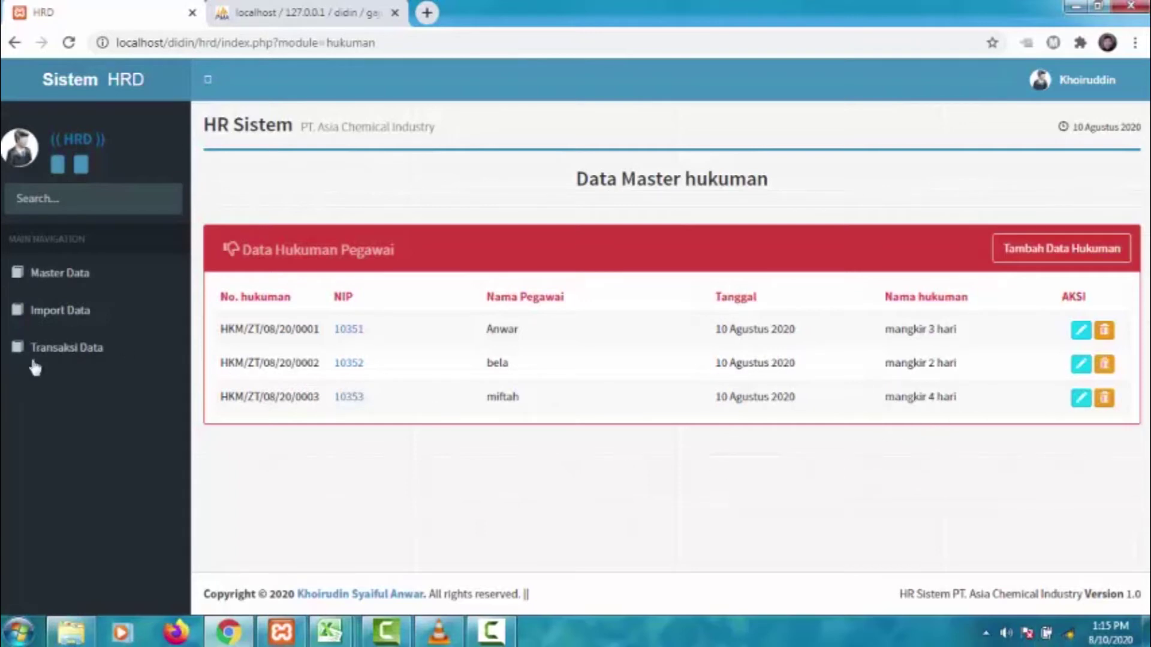
- Go to Import Data > Import Data Gaji and open its Form Import Data
{"action": "left_click", "coordinate": [92, 309]}
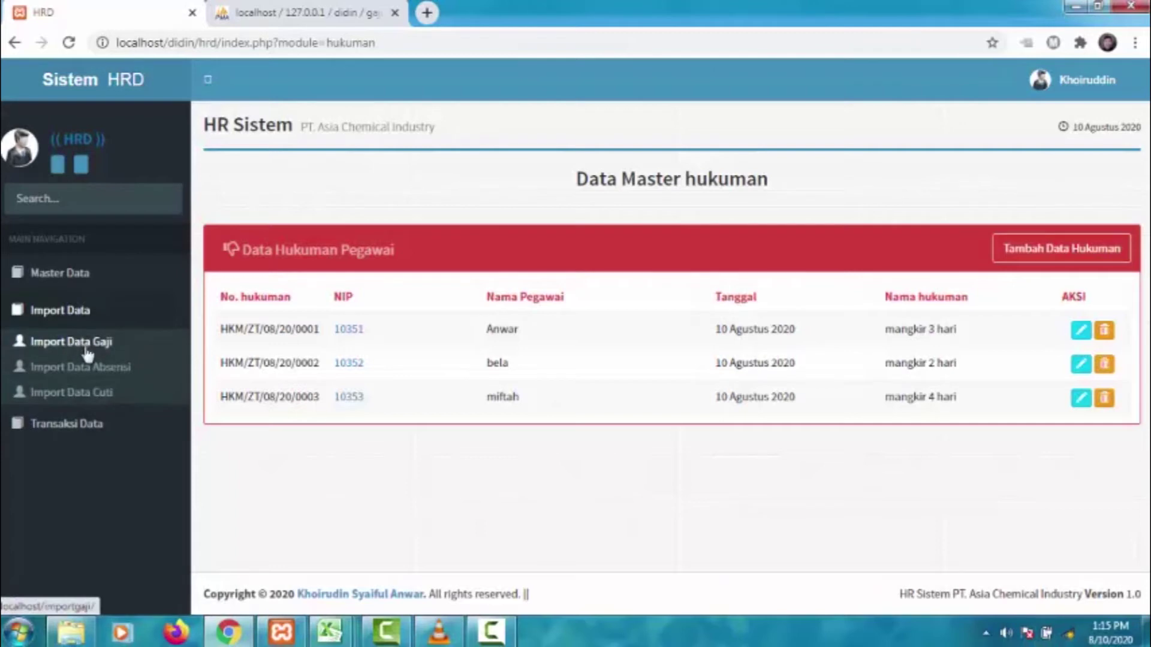
{"action": "left_click", "coordinate": [86, 352]}
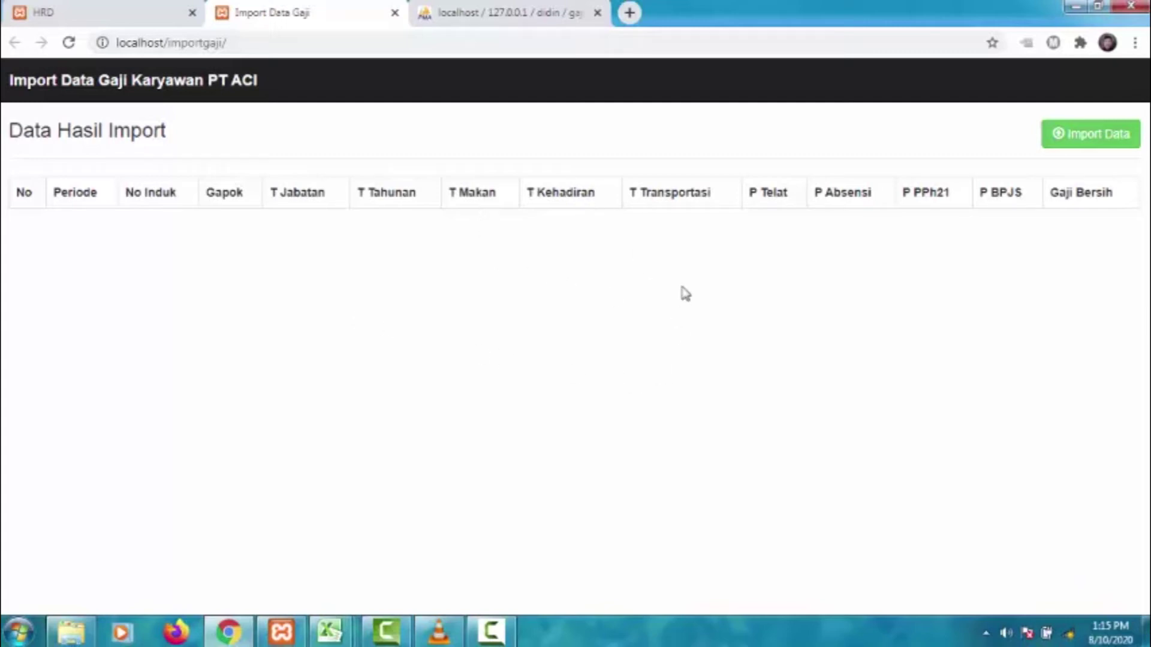
{"action": "left_click", "coordinate": [1069, 139]}
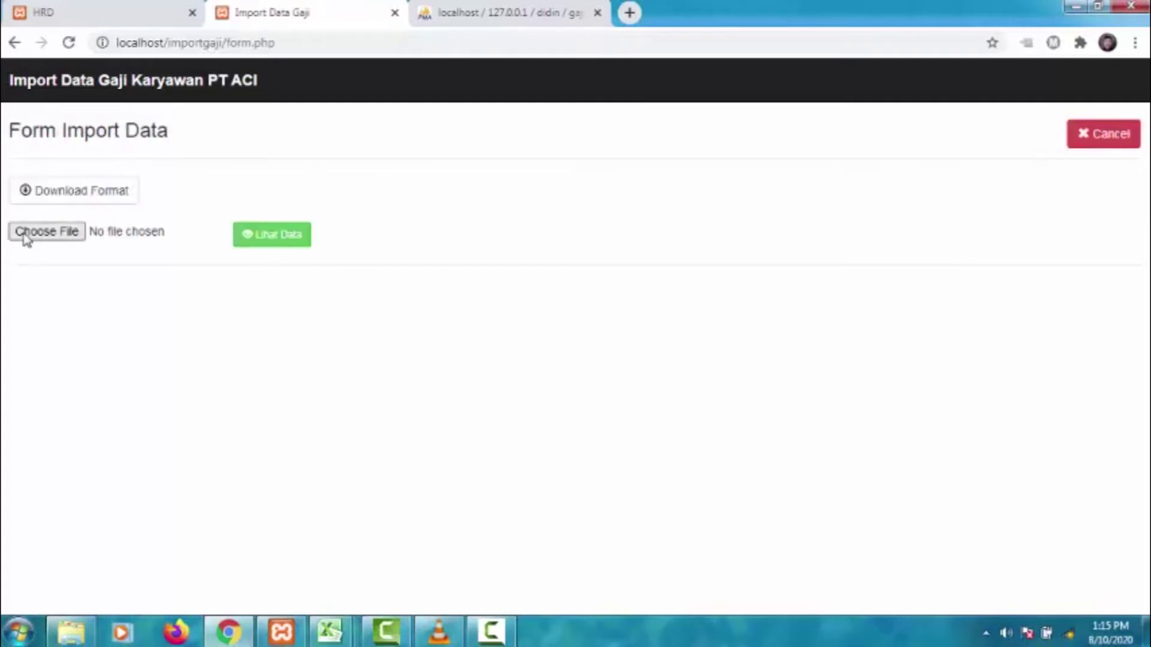
- Download the salary template and attach Format_gaji.xlsx from Downloads to the import form
{"action": "left_click", "coordinate": [47, 197]}
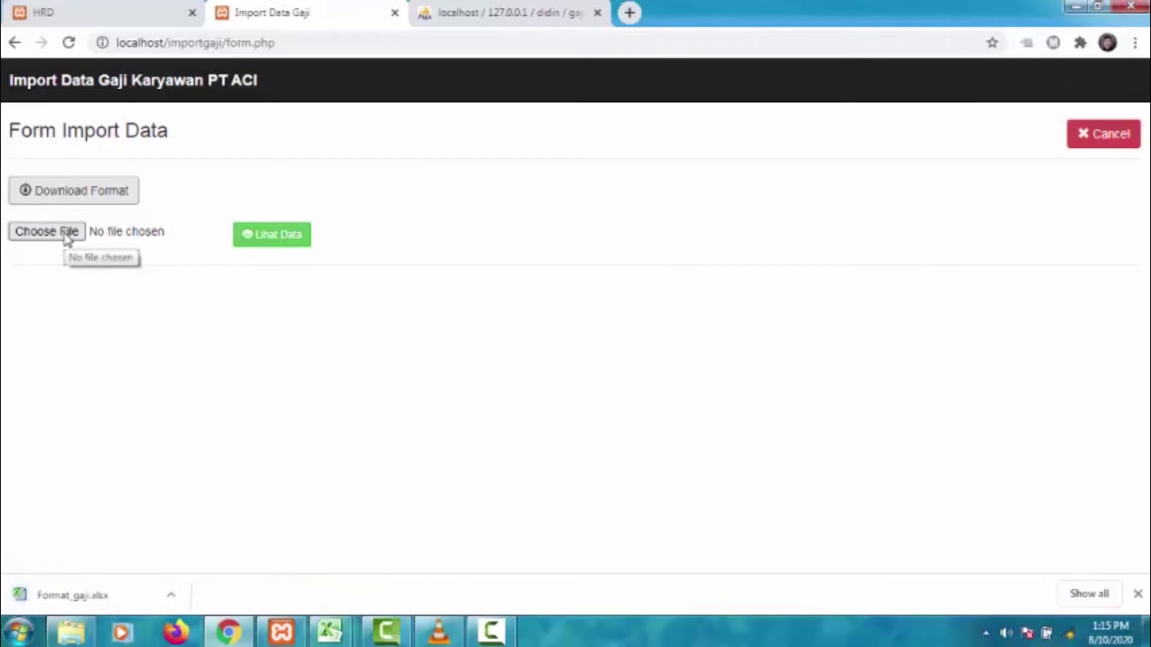
{"action": "left_click", "coordinate": [67, 239]}
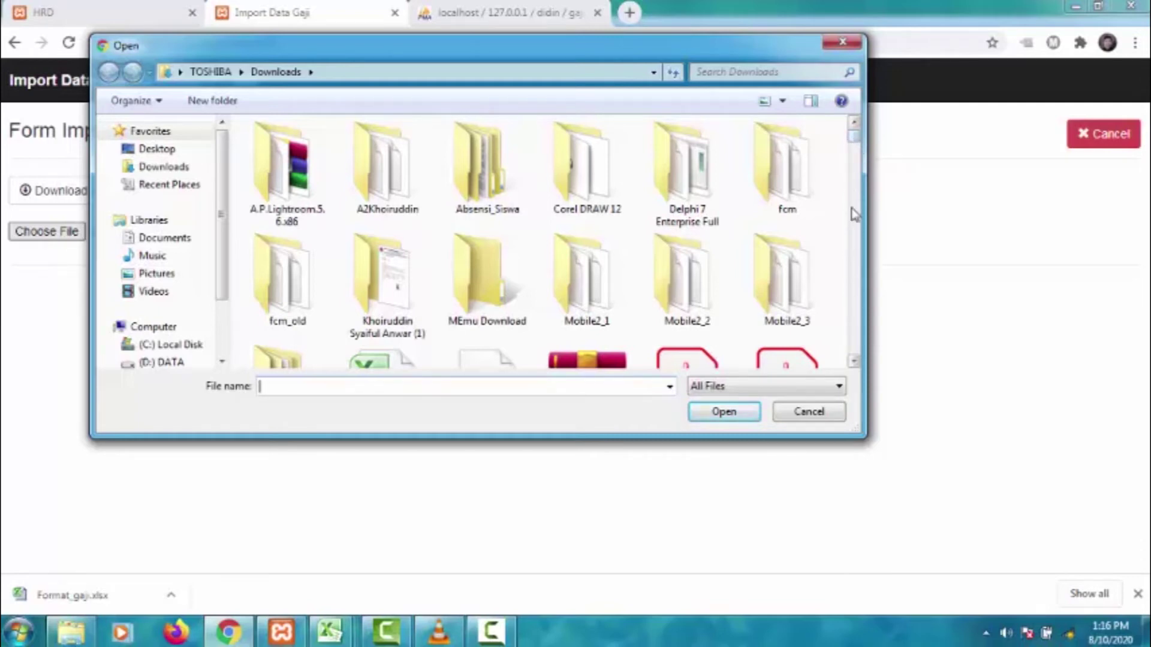
{"action": "left_click_drag", "start_coordinate": [855, 144], "coordinate": [856, 190]}
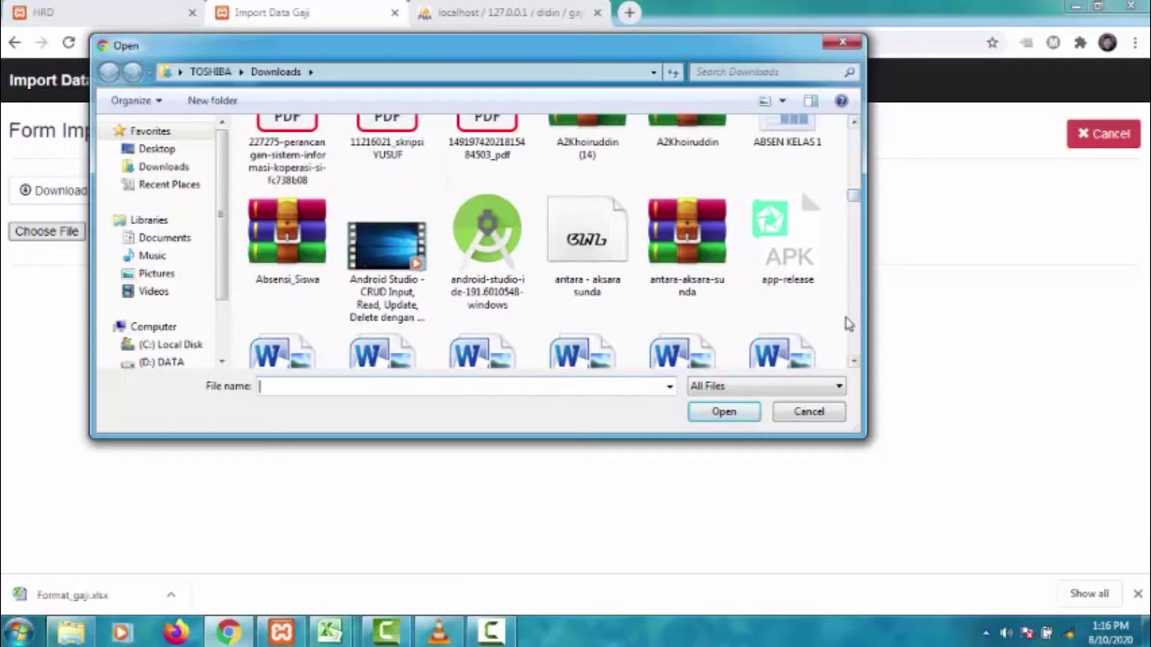
{"action": "left_click", "coordinate": [854, 362]}
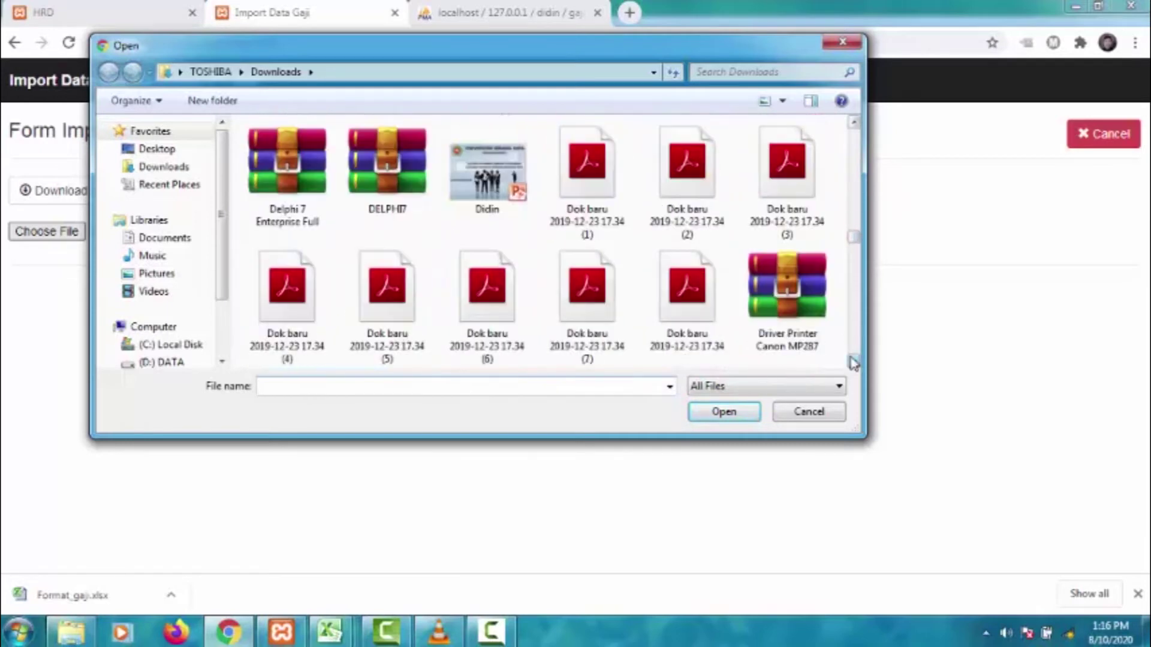
{"action": "left_click", "coordinate": [855, 135]}
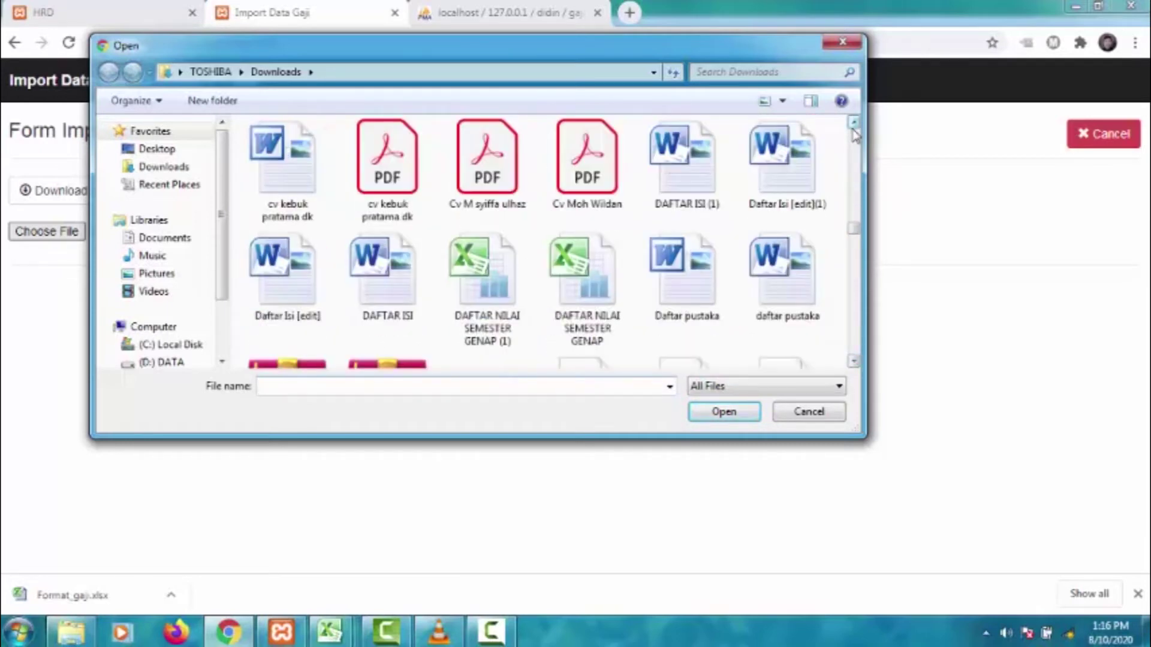
{"action": "left_click", "coordinate": [854, 362]}
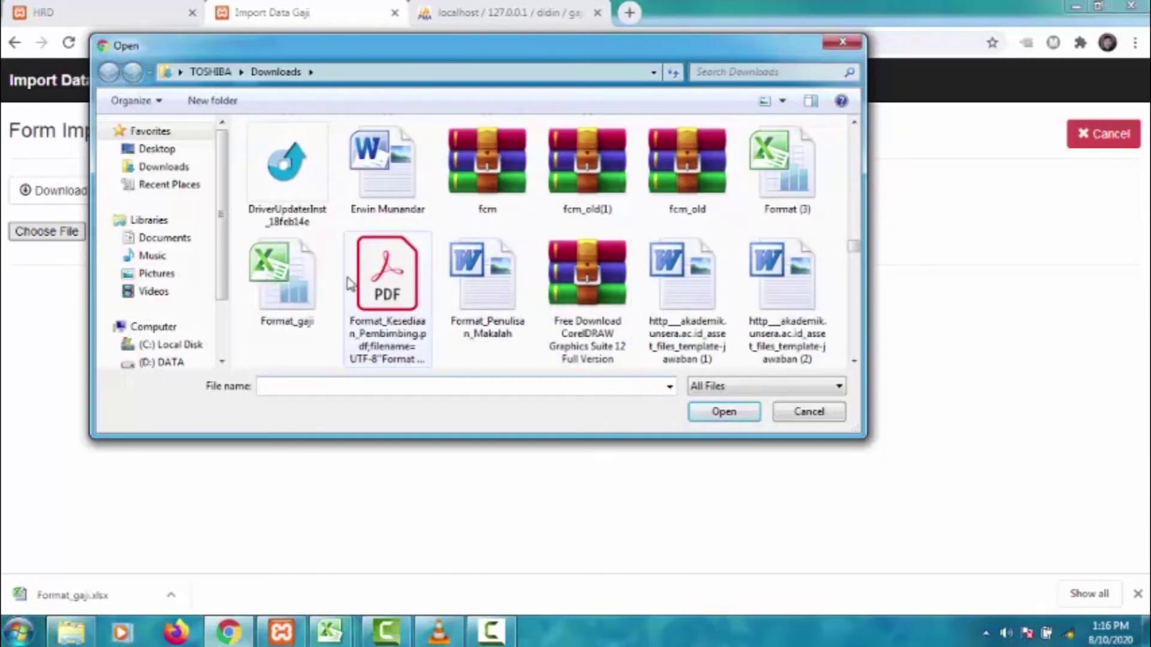
{"action": "left_click", "coordinate": [305, 294]}
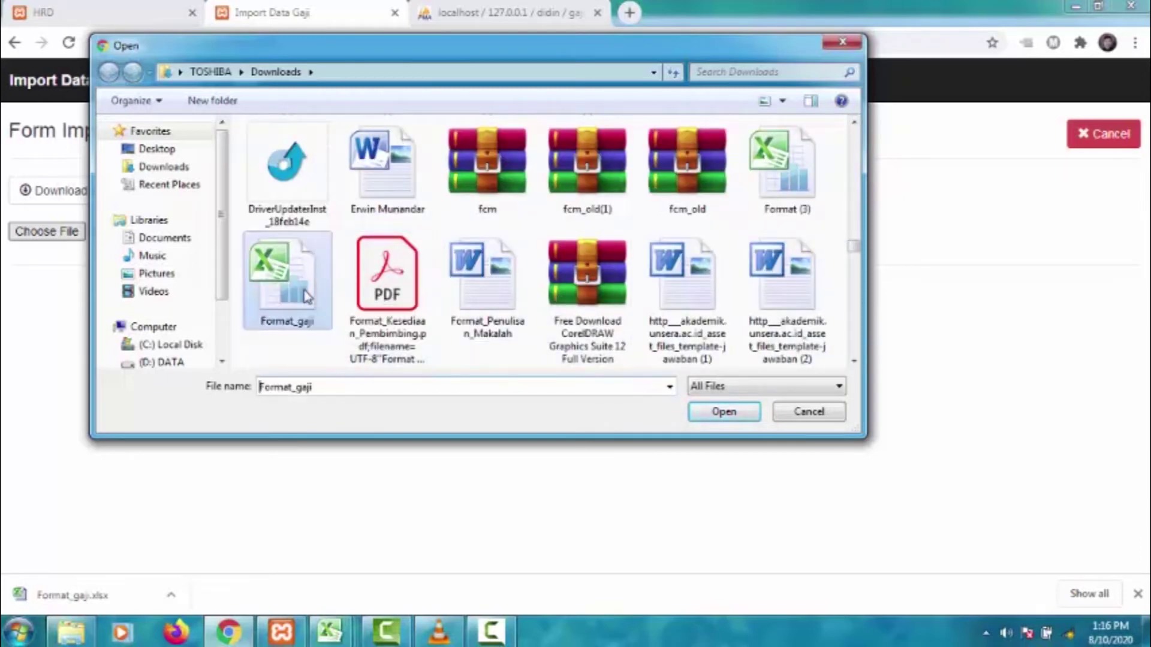
{"action": "left_click", "coordinate": [716, 411]}
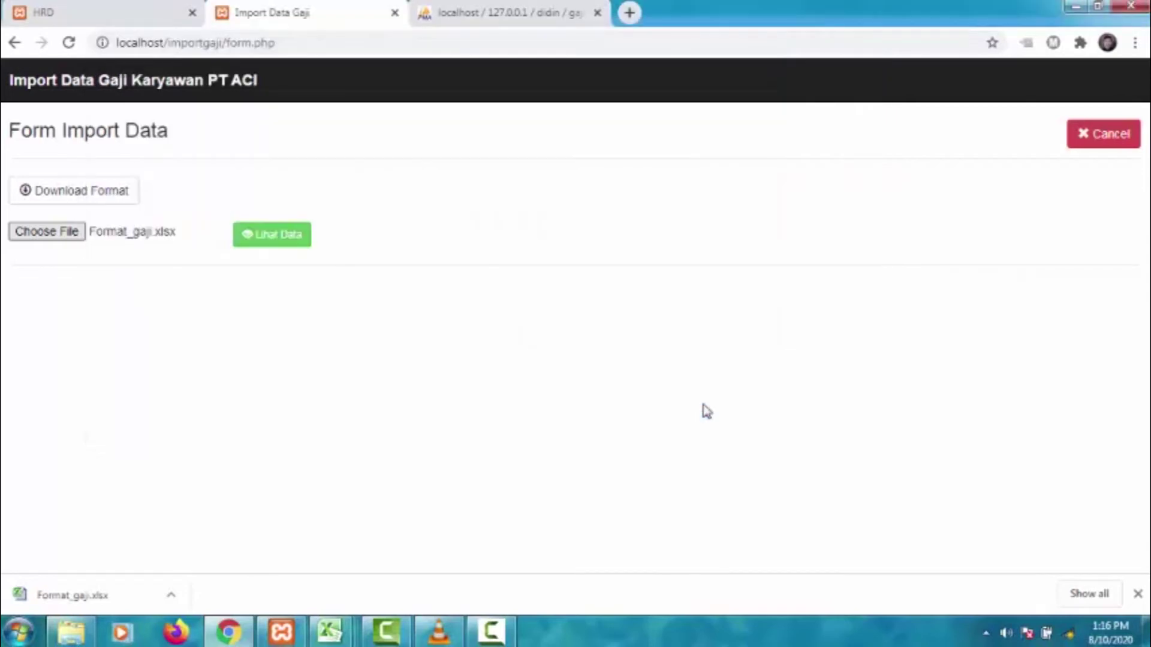
- Preview and import the three 032020 salary rows (net pay 16035000, 14455000, 12665000)
{"action": "left_click", "coordinate": [288, 246]}
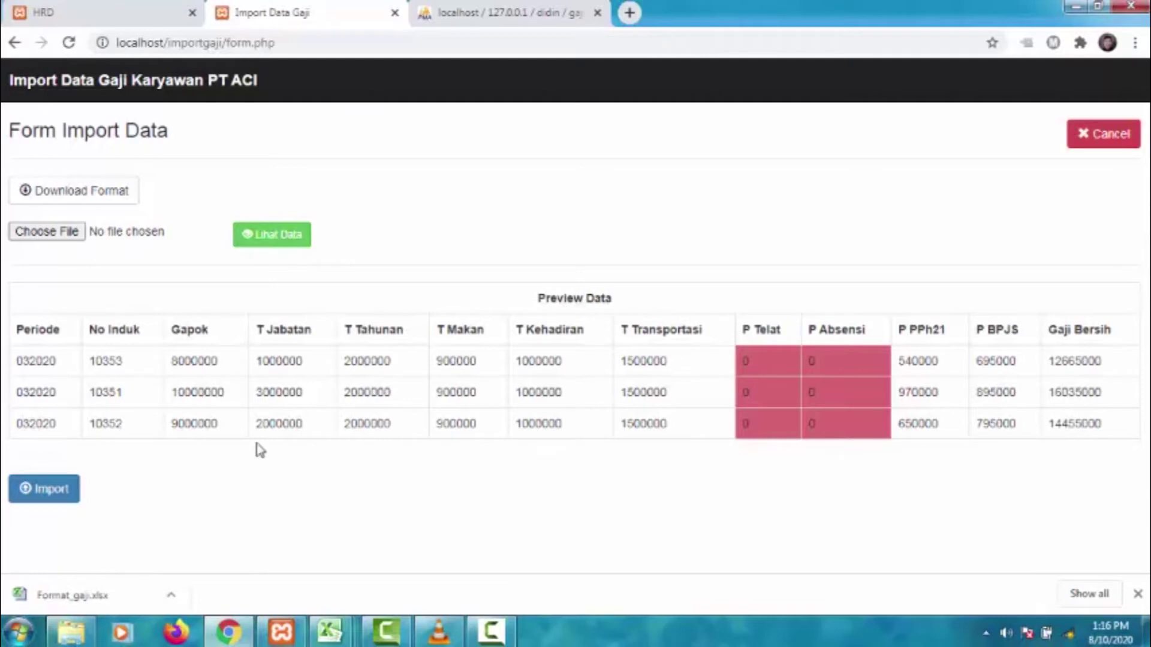
{"action": "left_click", "coordinate": [65, 493]}
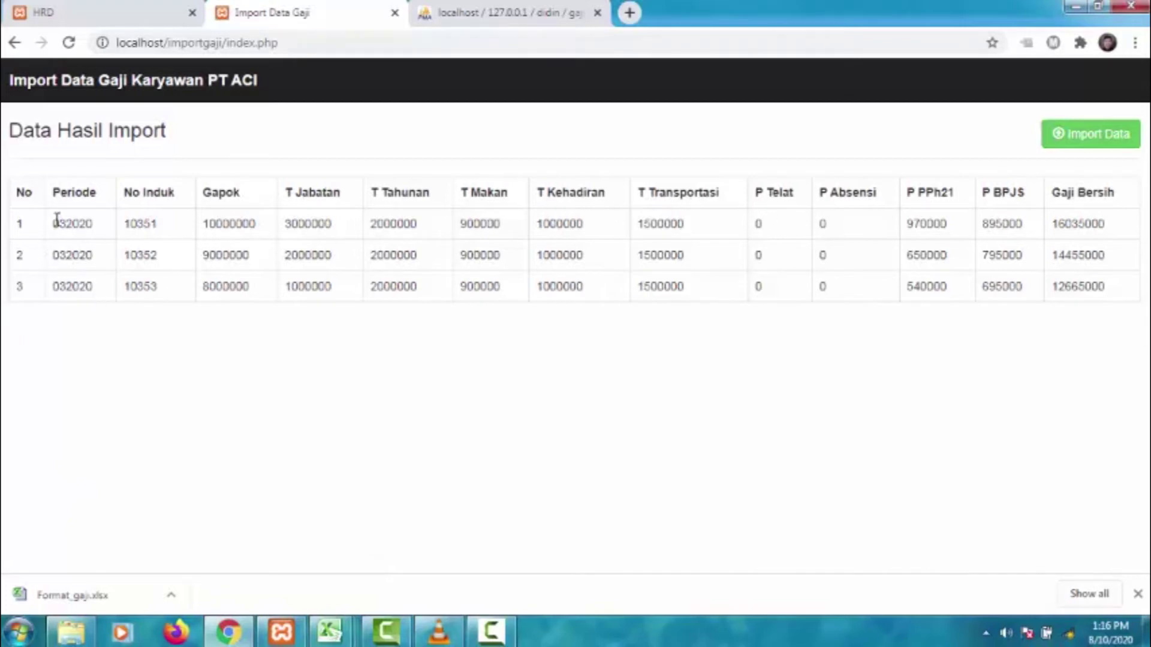
{"action": "left_click_drag", "start_coordinate": [202, 286], "coordinate": [541, 286]}
{"action": "left_click_drag", "start_coordinate": [230, 224], "coordinate": [334, 254]}
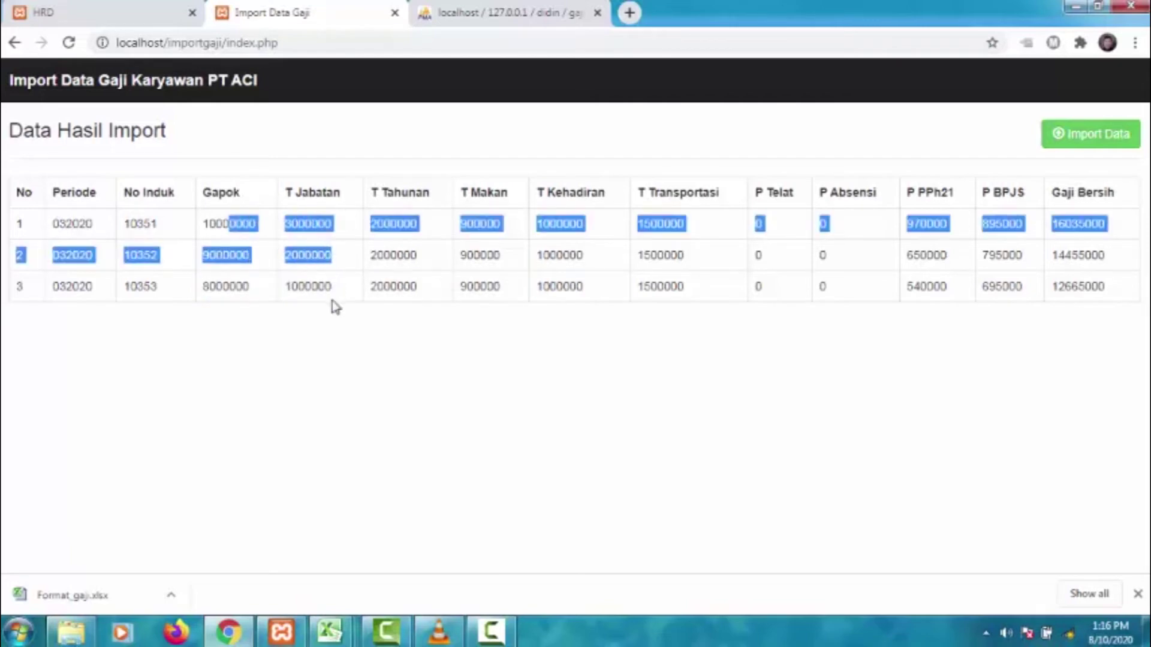
{"action": "left_click", "coordinate": [333, 339]}
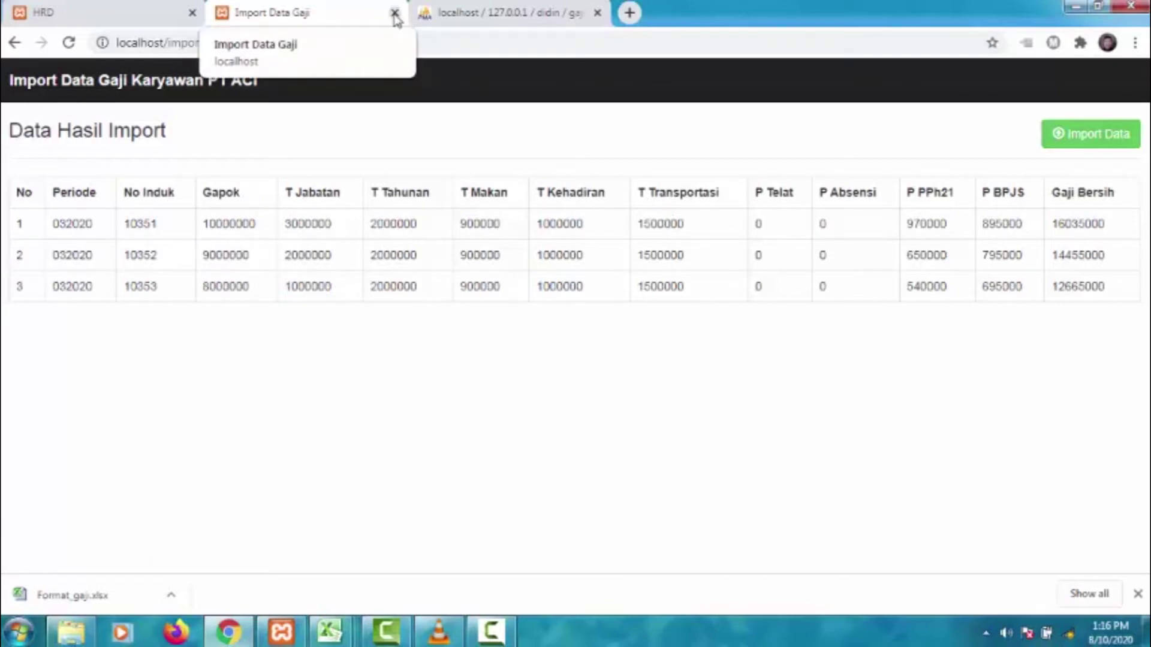
- Open the Import Data Absensi form and download its attendance template
{"action": "left_click", "coordinate": [84, 12]}
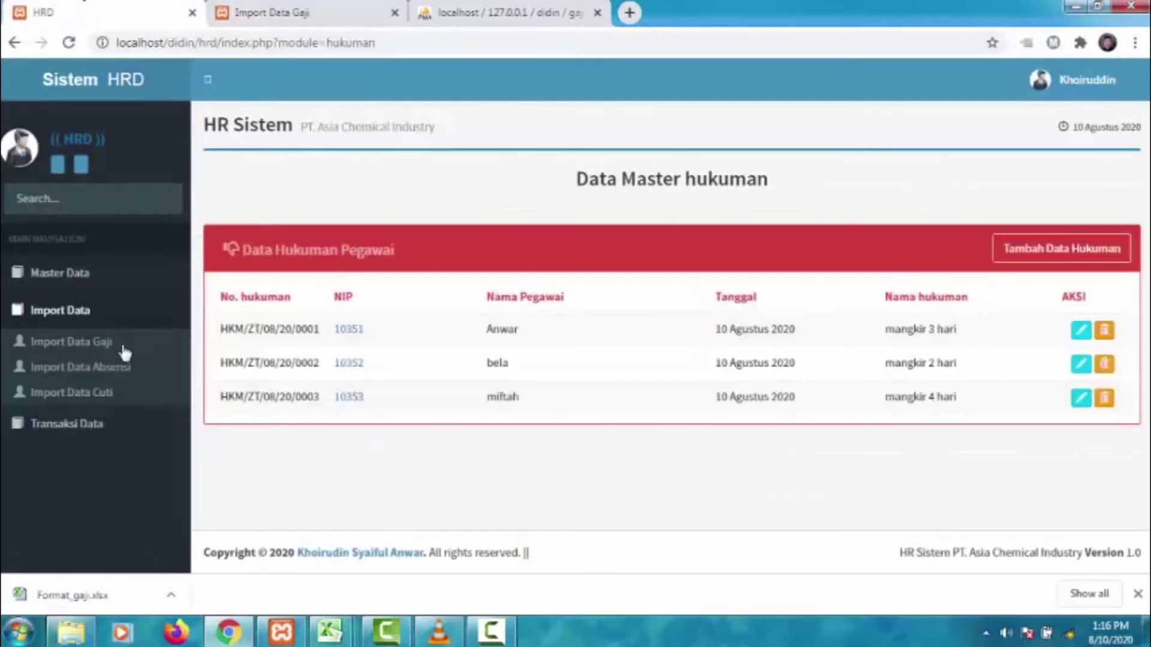
{"action": "left_click", "coordinate": [109, 373]}
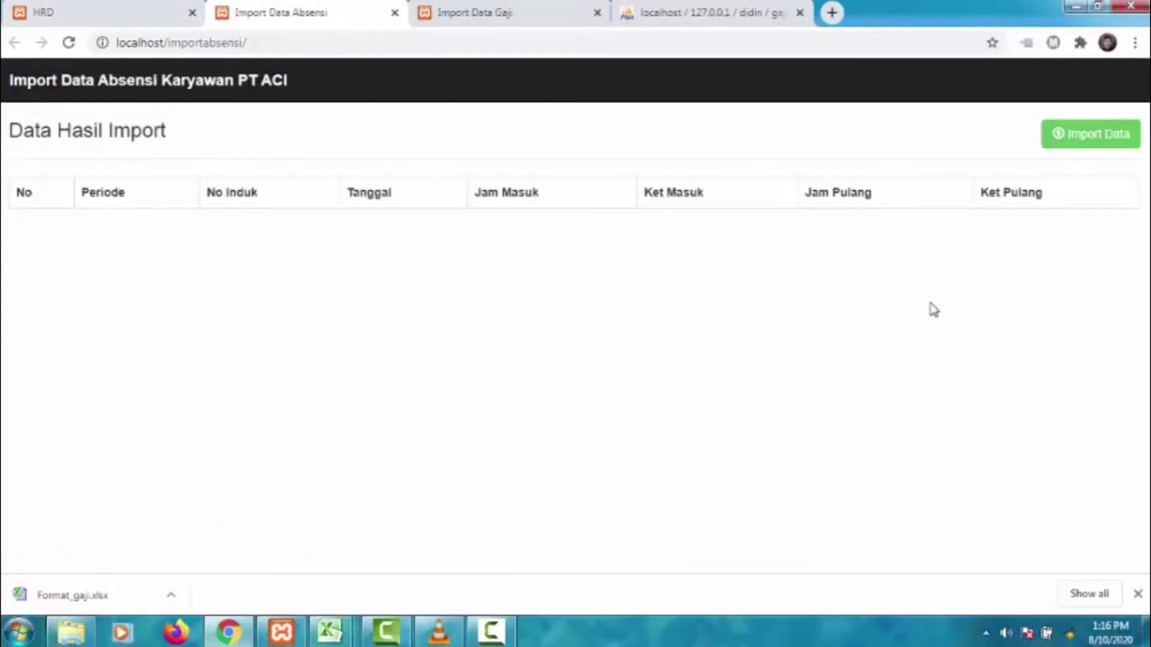
{"action": "left_click", "coordinate": [1096, 144]}
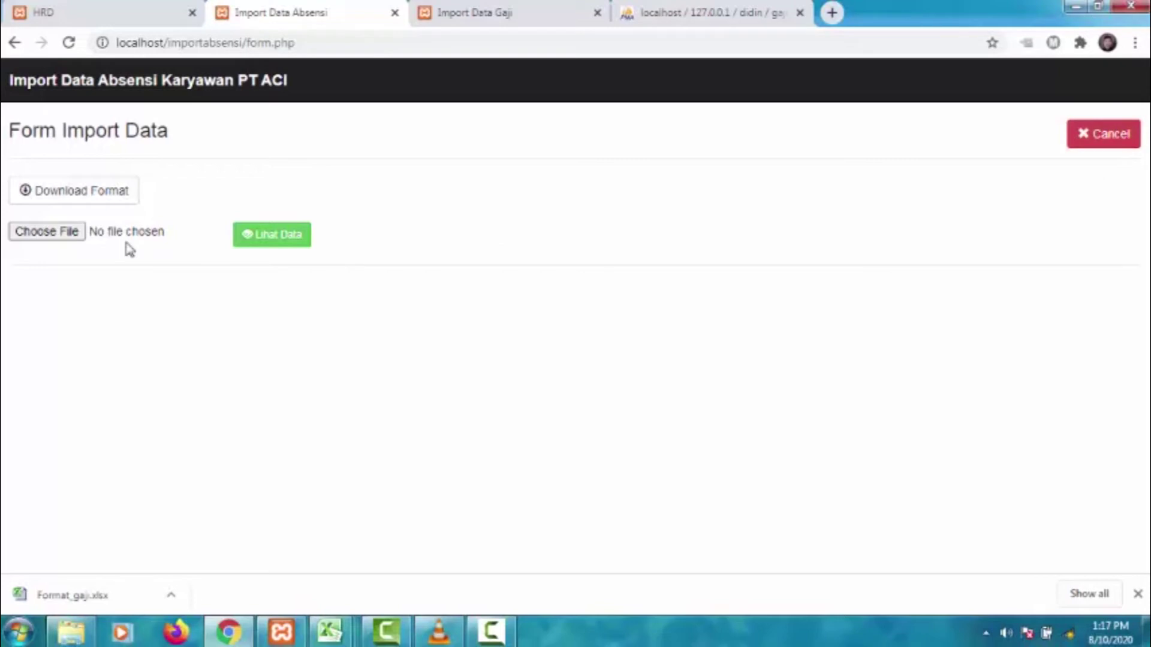
{"action": "left_click", "coordinate": [84, 190]}
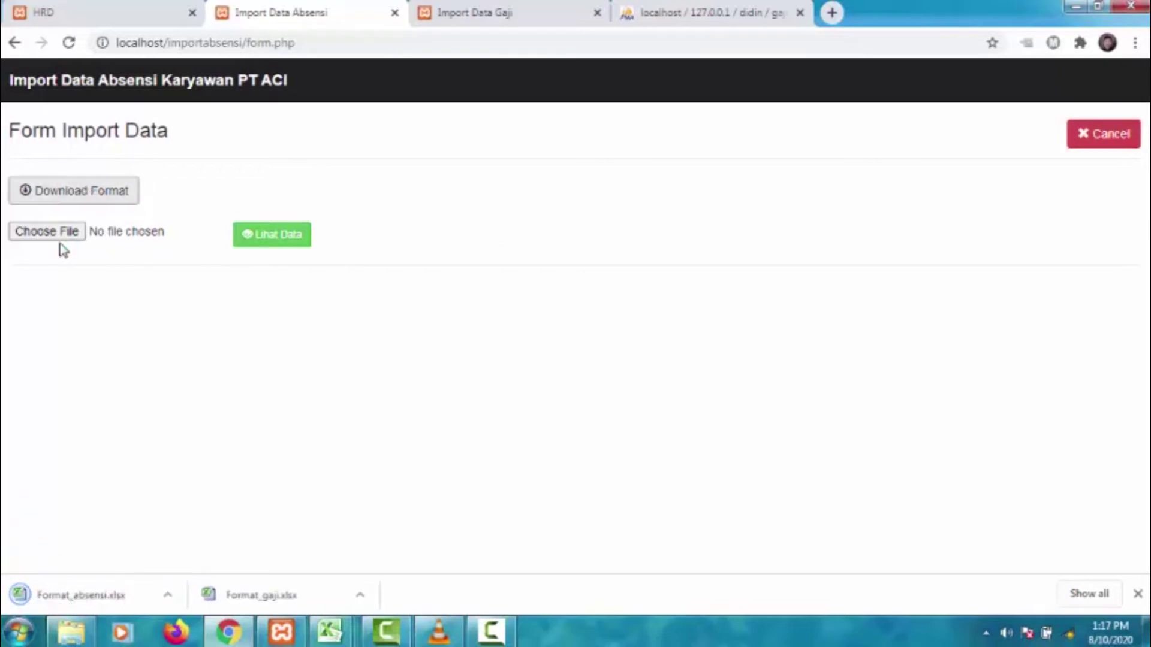
- Attach Format_absensi.xlsx, preview it, and import the seven attendance records
{"action": "left_click", "coordinate": [60, 241]}
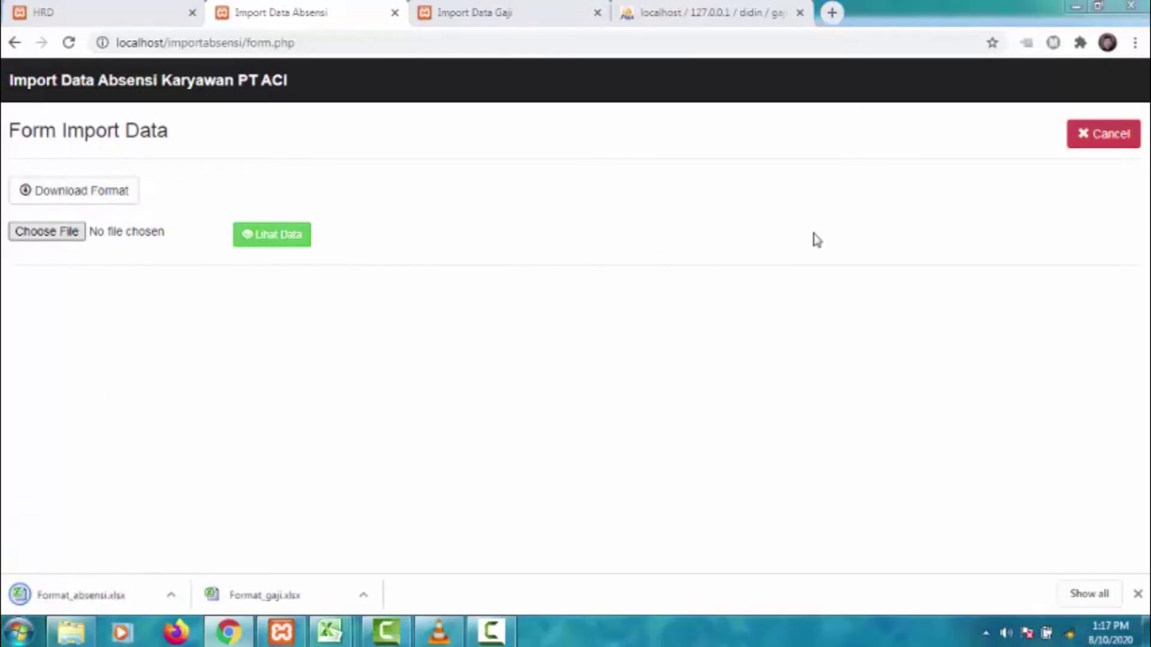
{"action": "left_click_drag", "start_coordinate": [853, 138], "coordinate": [860, 249]}
{"action": "left_click", "coordinate": [320, 229]}
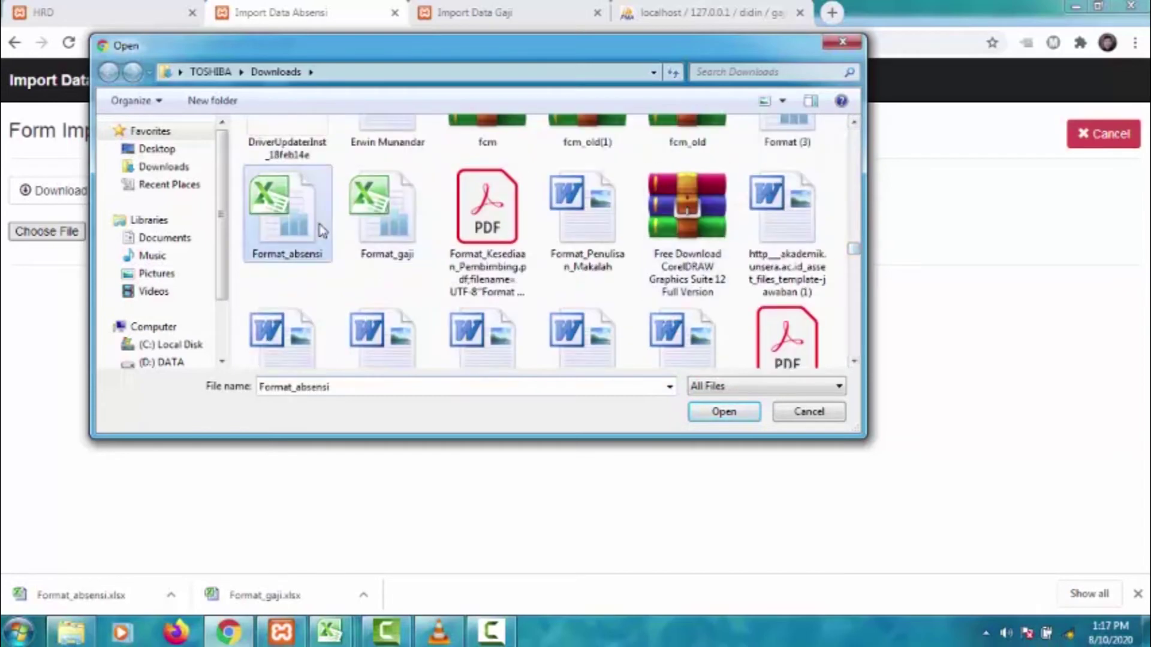
{"action": "left_click", "coordinate": [724, 411]}
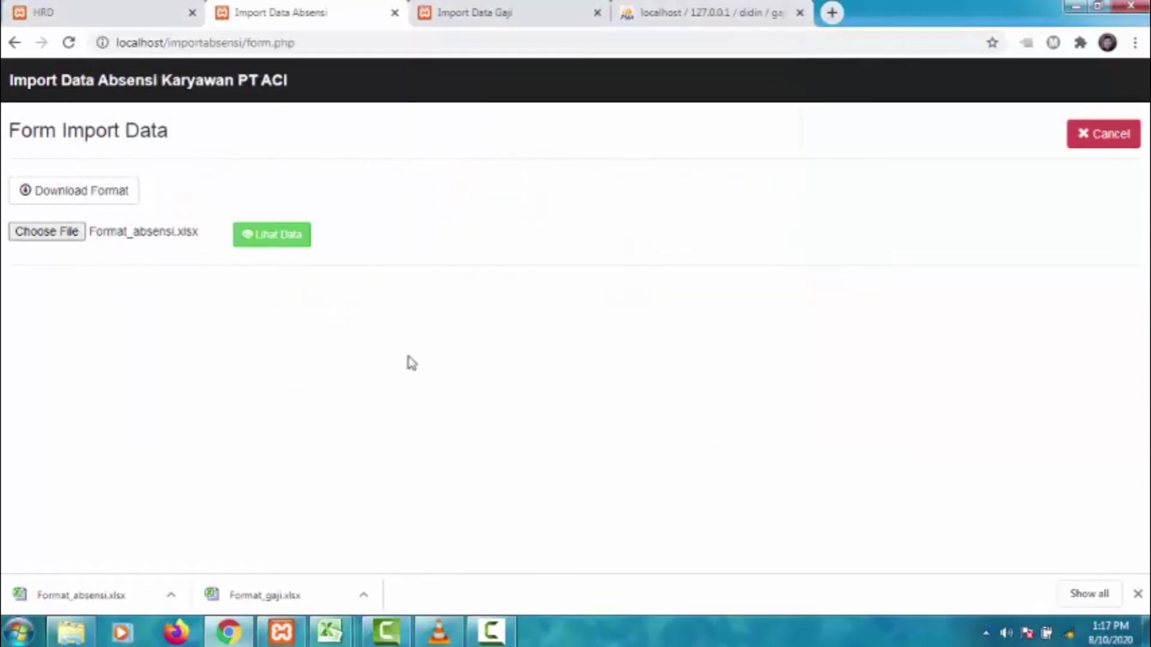
{"action": "left_click", "coordinate": [267, 232]}
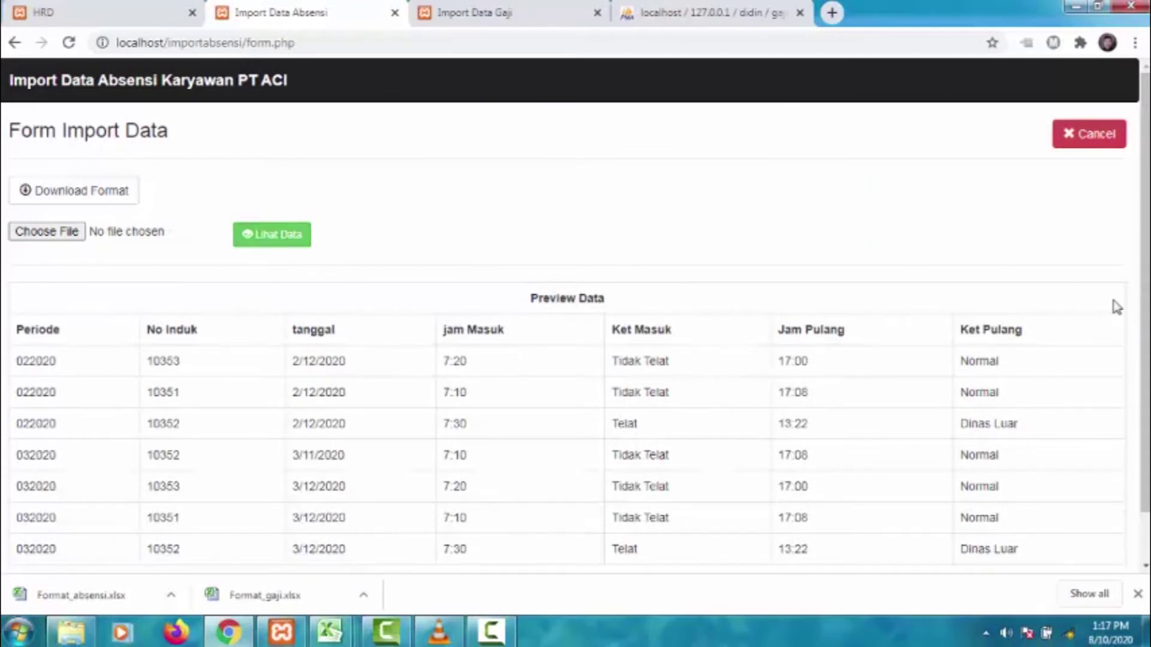
{"action": "scroll", "coordinate": [1133, 308], "scroll_direction": "down", "scroll_amount": 1}
{"action": "left_click", "coordinate": [59, 562]}
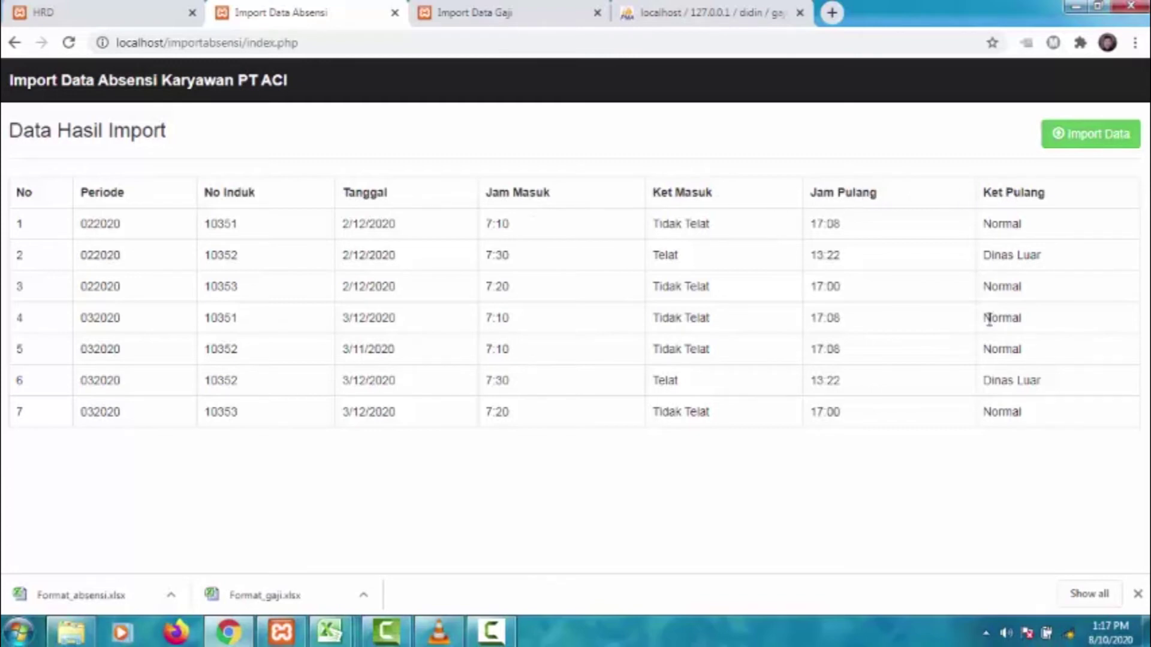
- Open the Import Data Cuti form, download its template, and attach Format_cuti.xlsx
{"action": "left_click", "coordinate": [95, 7]}
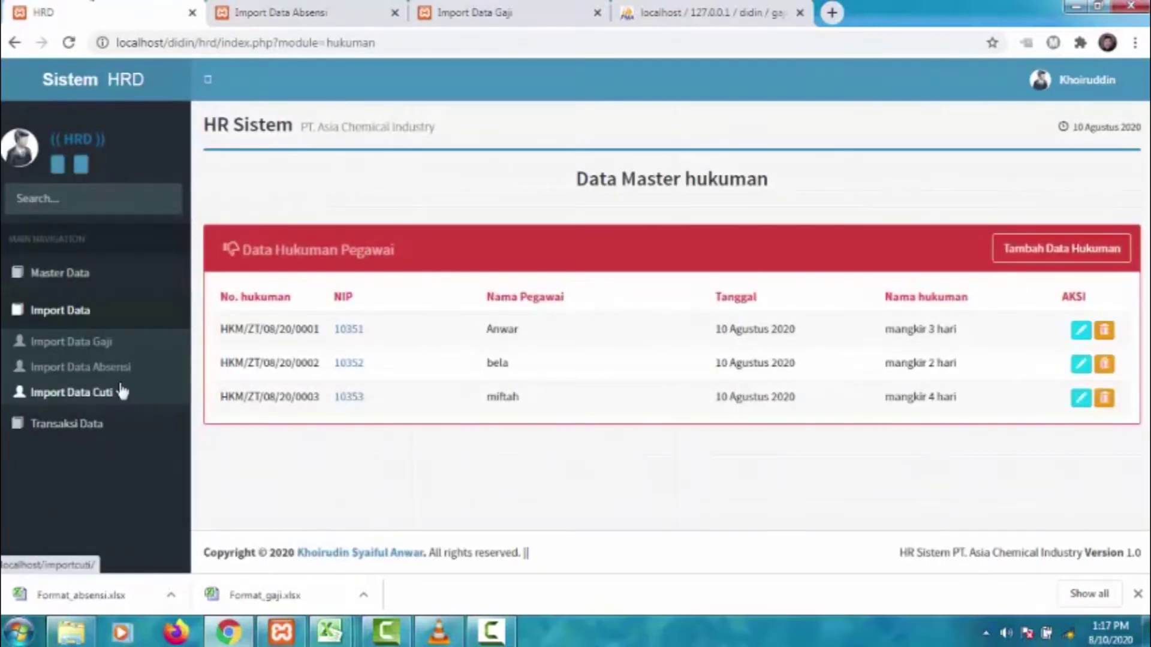
{"action": "left_click", "coordinate": [120, 390]}
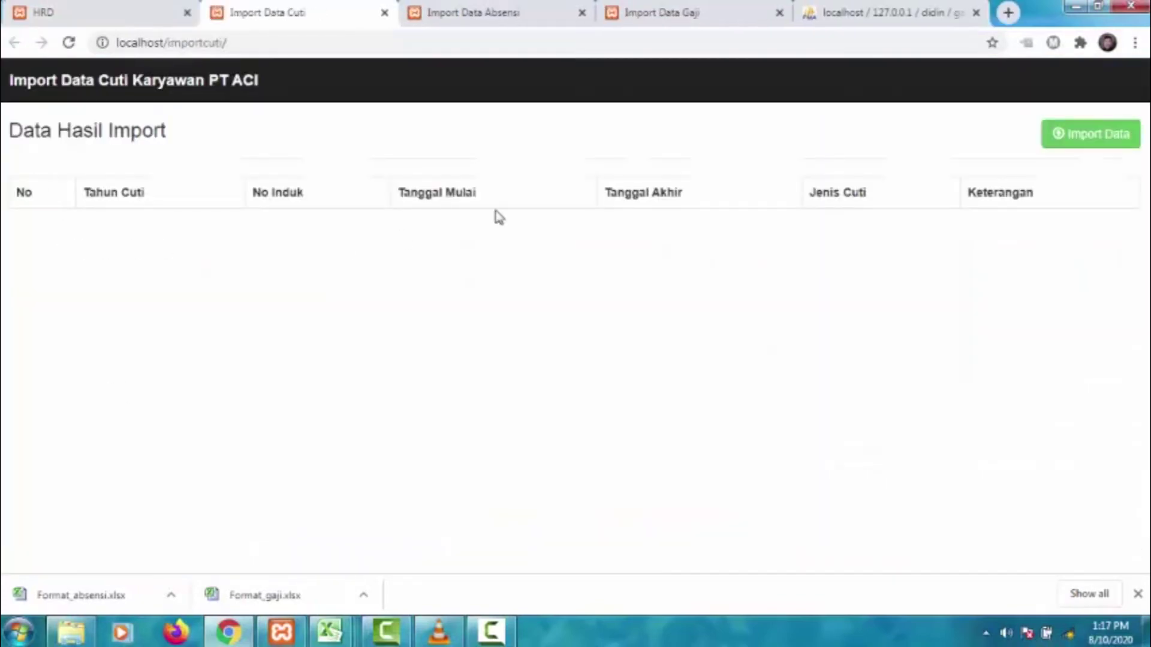
{"action": "left_click", "coordinate": [1075, 147]}
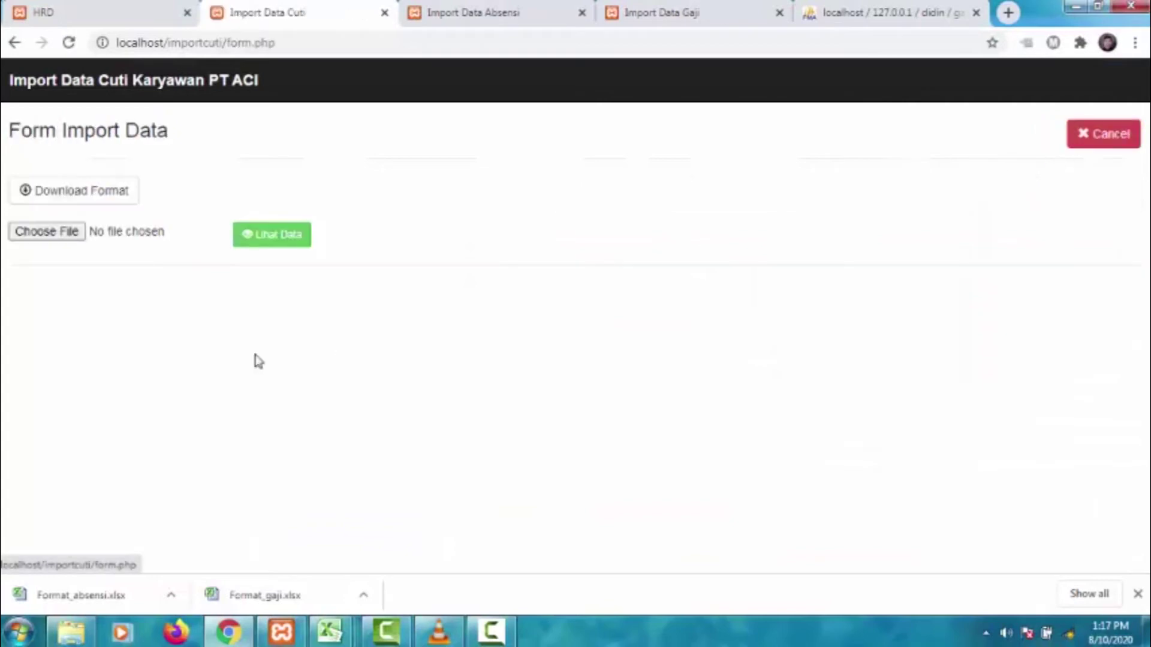
{"action": "left_click", "coordinate": [68, 202]}
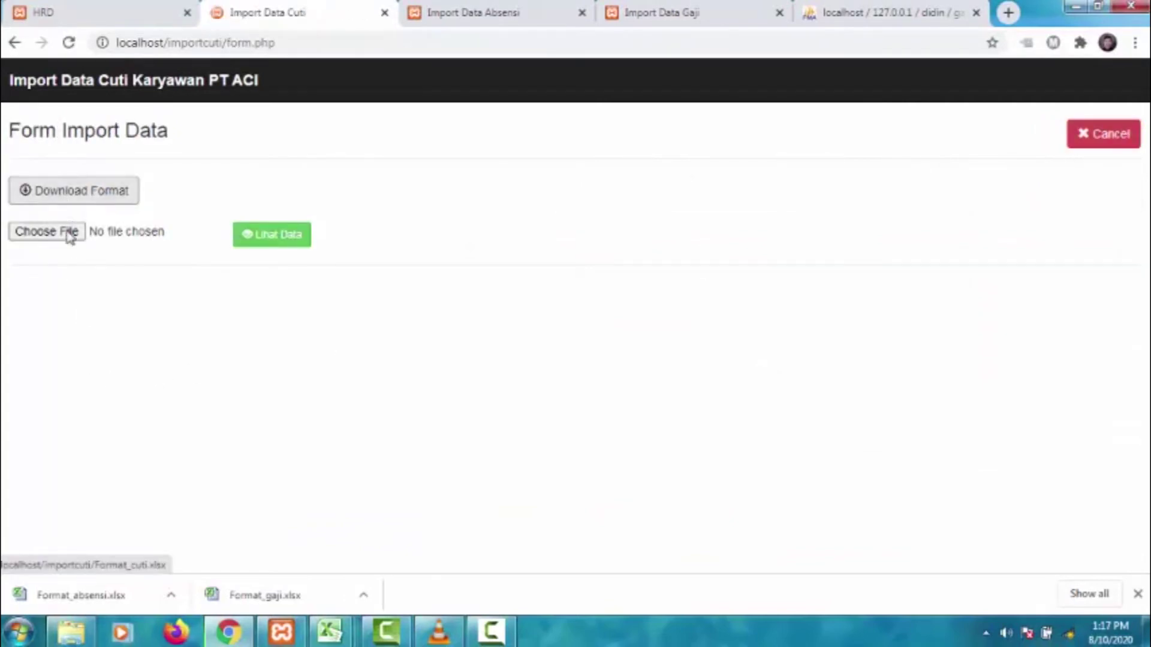
{"action": "left_click", "coordinate": [66, 234]}
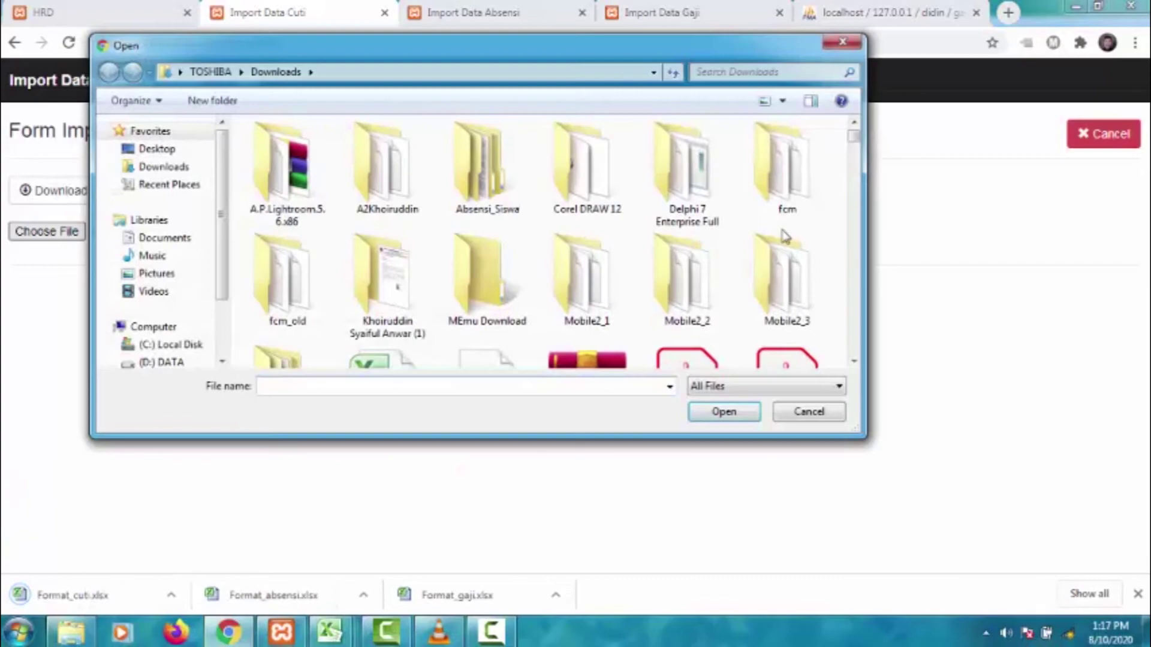
{"action": "left_click_drag", "start_coordinate": [856, 144], "coordinate": [869, 257]}
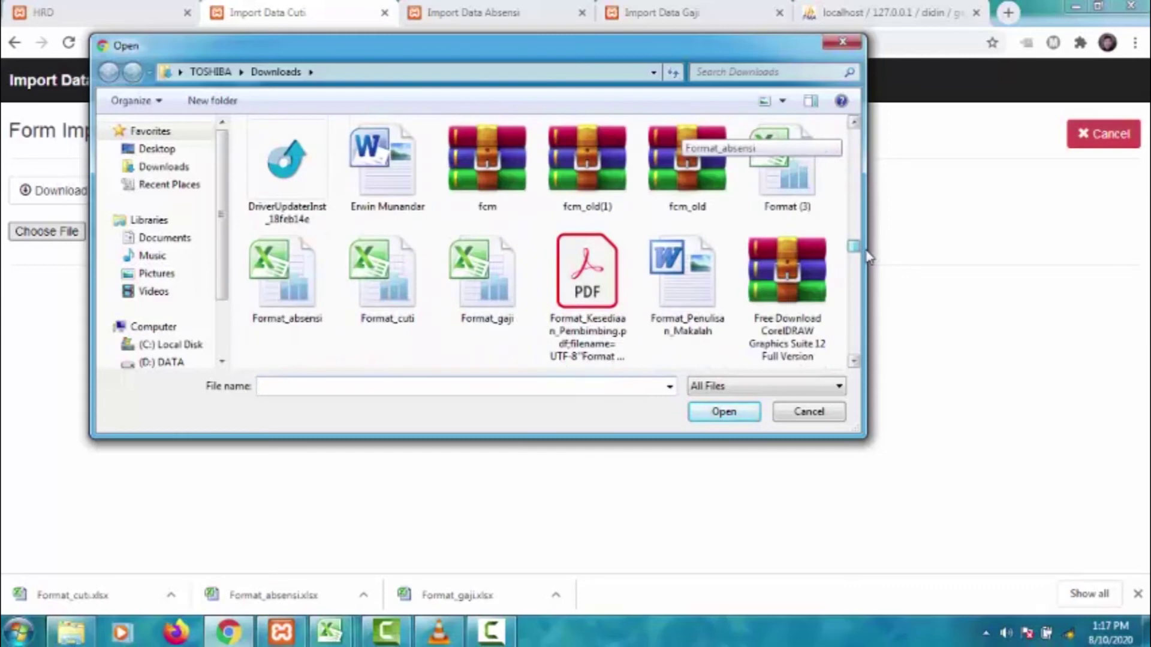
{"action": "left_click", "coordinate": [369, 283]}
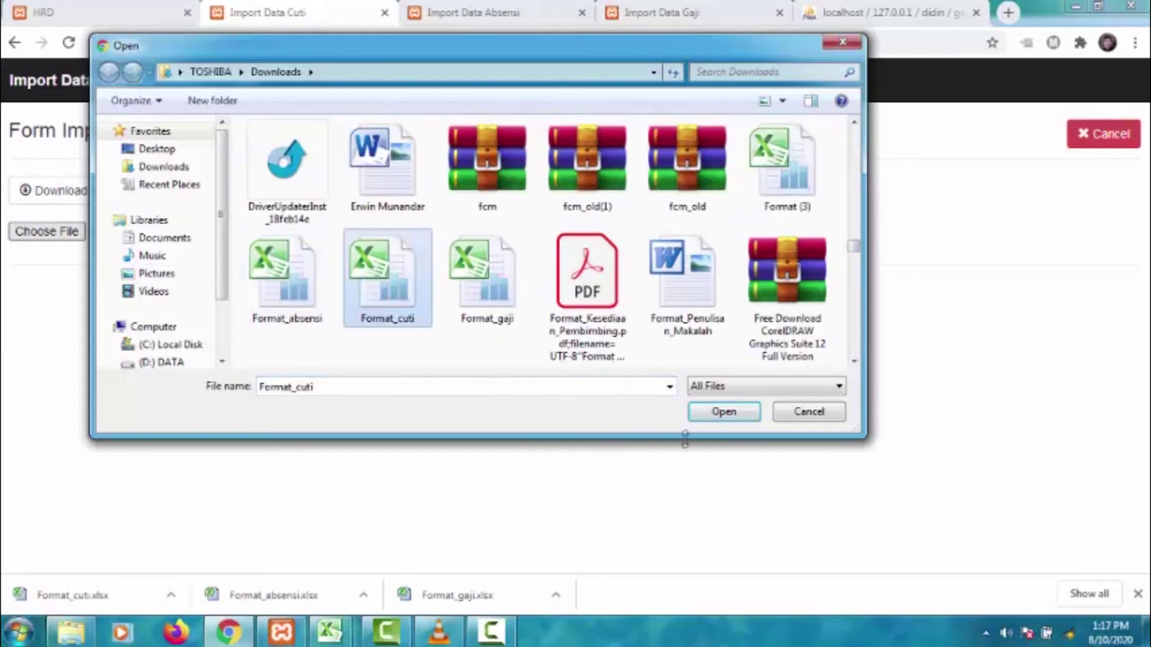
{"action": "left_click", "coordinate": [707, 412]}
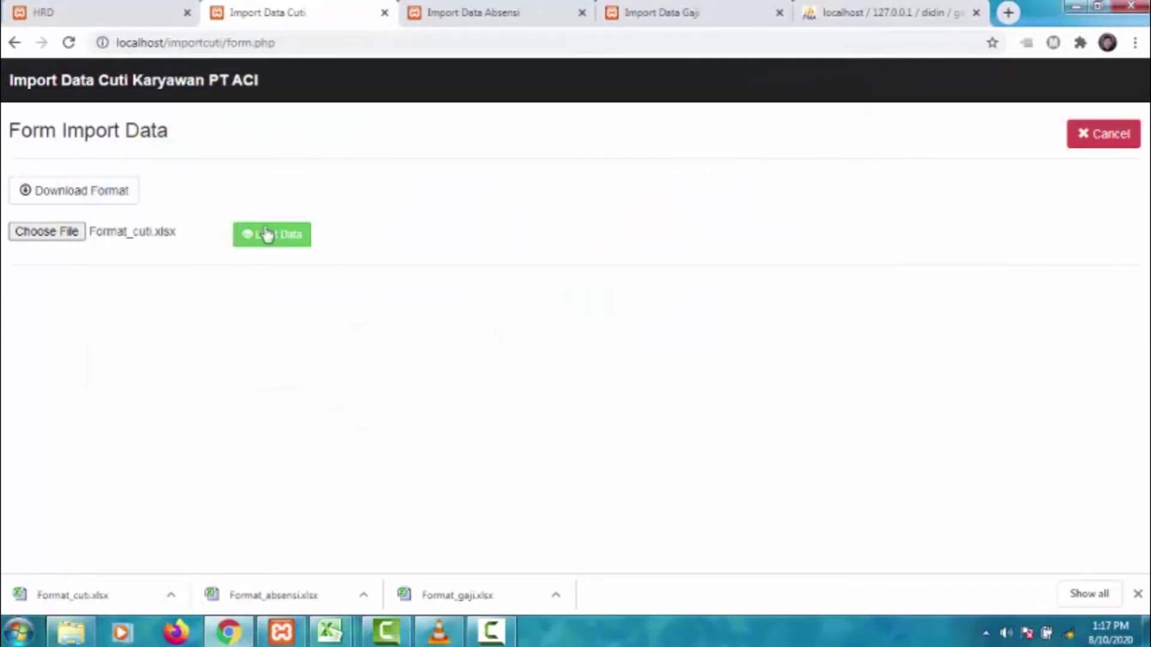
- Preview Format_cuti.xlsx and import its 12 leave records, reviewing the results list
{"action": "left_click", "coordinate": [267, 234]}
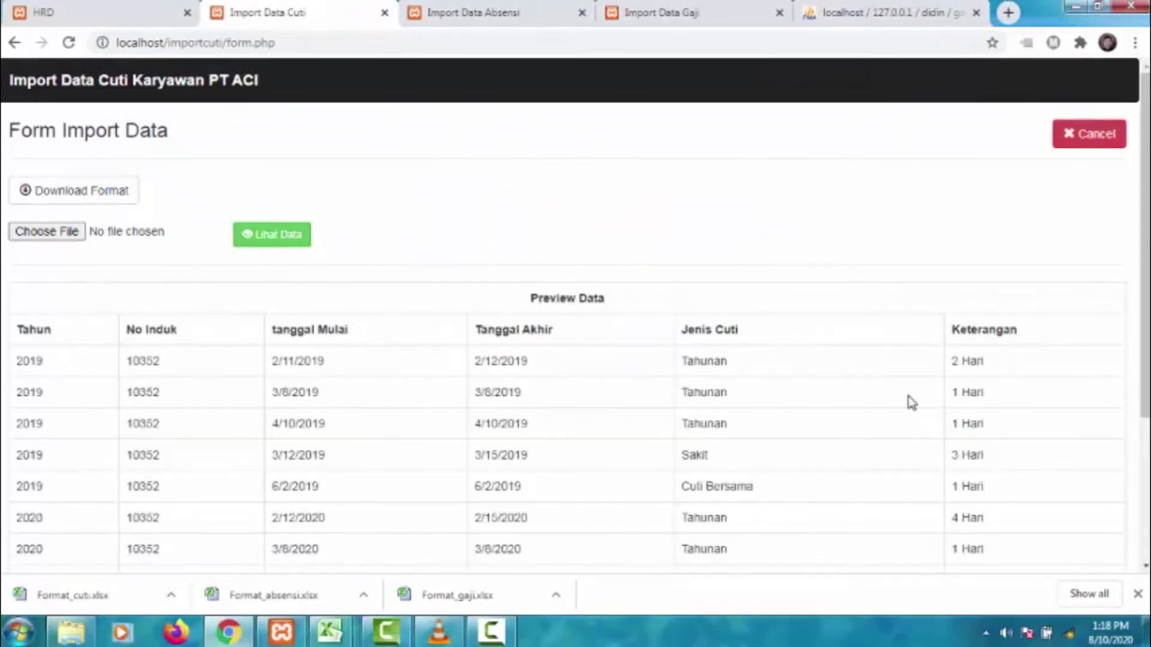
{"action": "scroll", "coordinate": [908, 403], "scroll_direction": "down", "scroll_amount": 4}
{"action": "scroll", "coordinate": [629, 404], "scroll_direction": "up", "scroll_amount": 4}
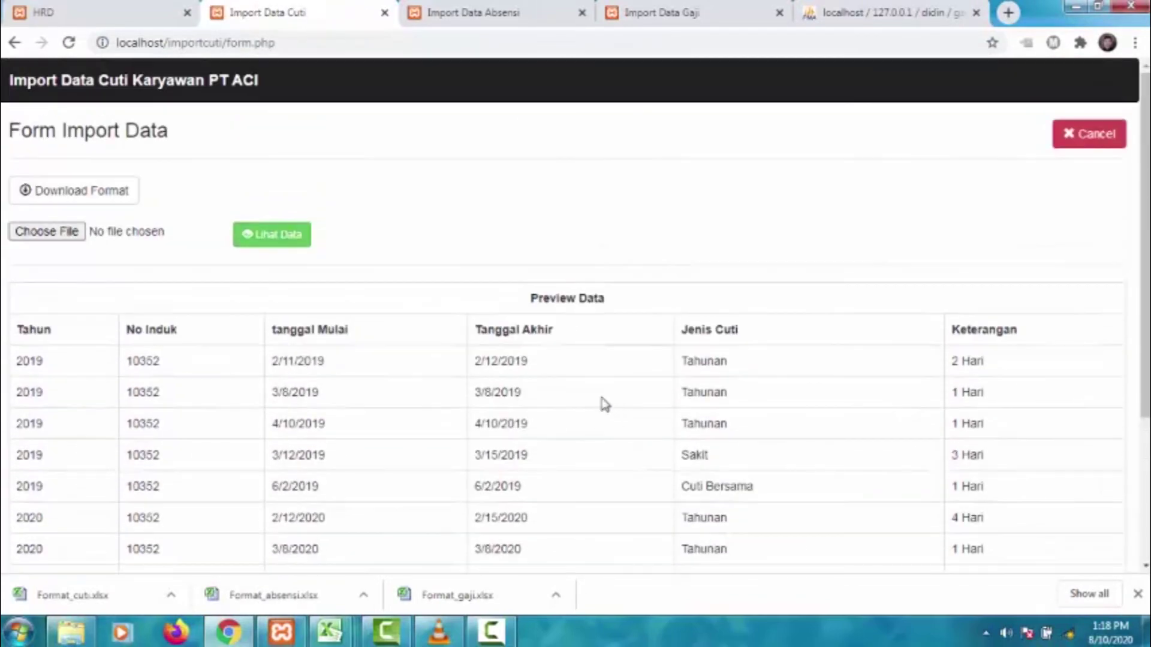
{"action": "scroll", "coordinate": [465, 392], "scroll_direction": "down", "scroll_amount": 4}
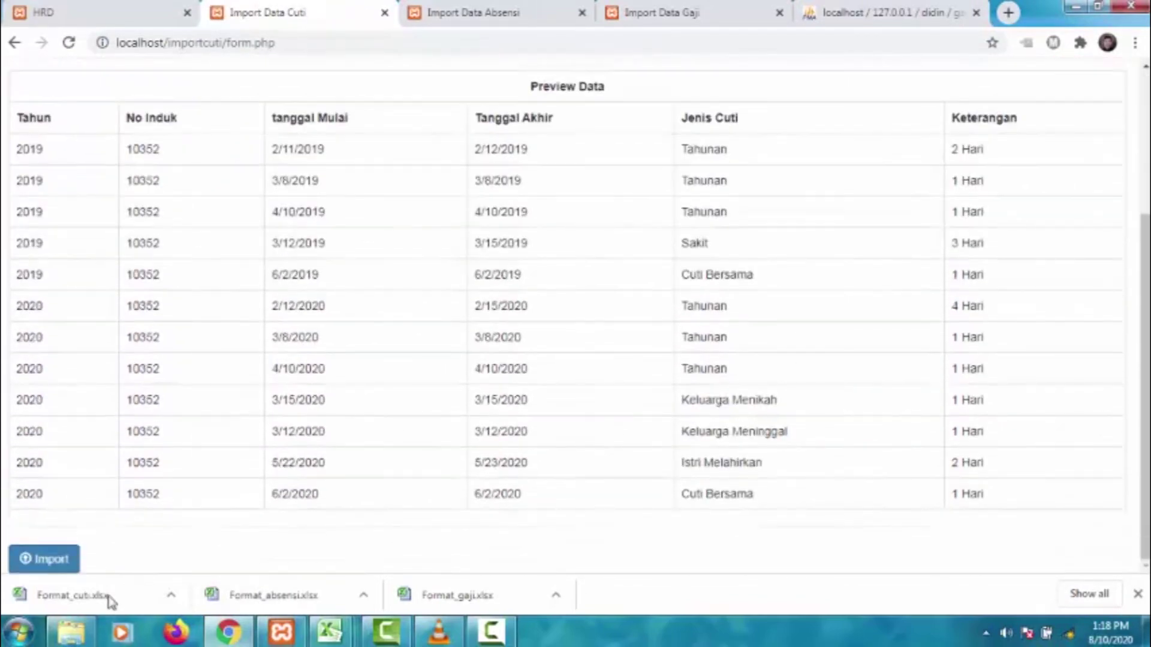
{"action": "left_click", "coordinate": [44, 559]}
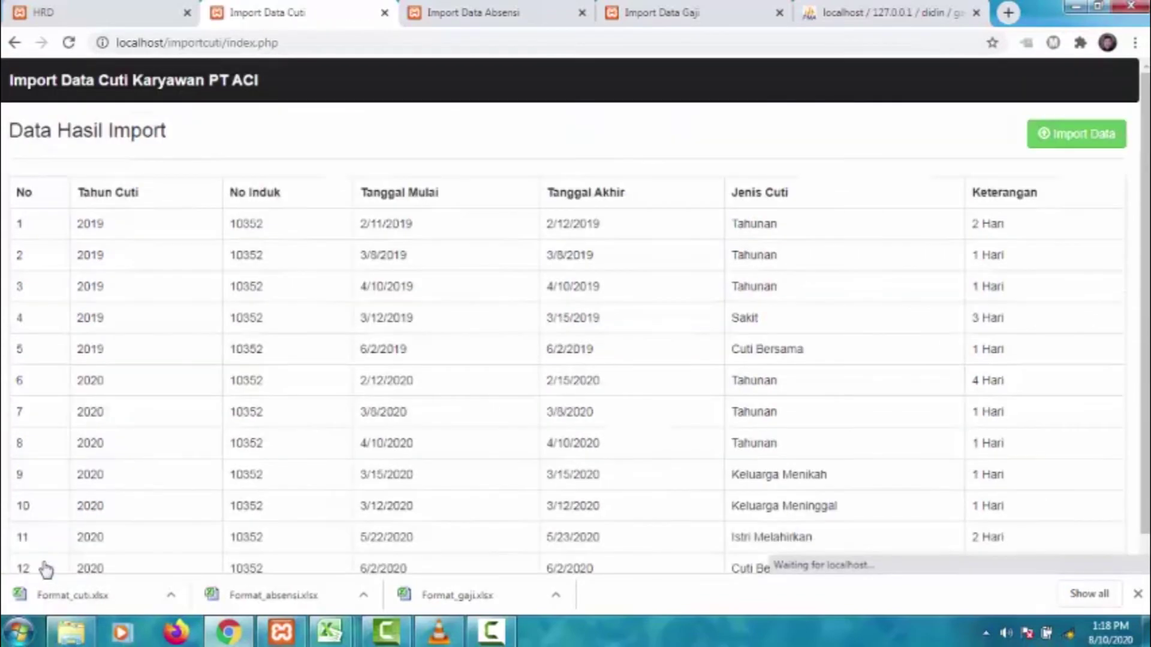
{"action": "scroll", "coordinate": [950, 392], "scroll_direction": "down", "scroll_amount": 1}
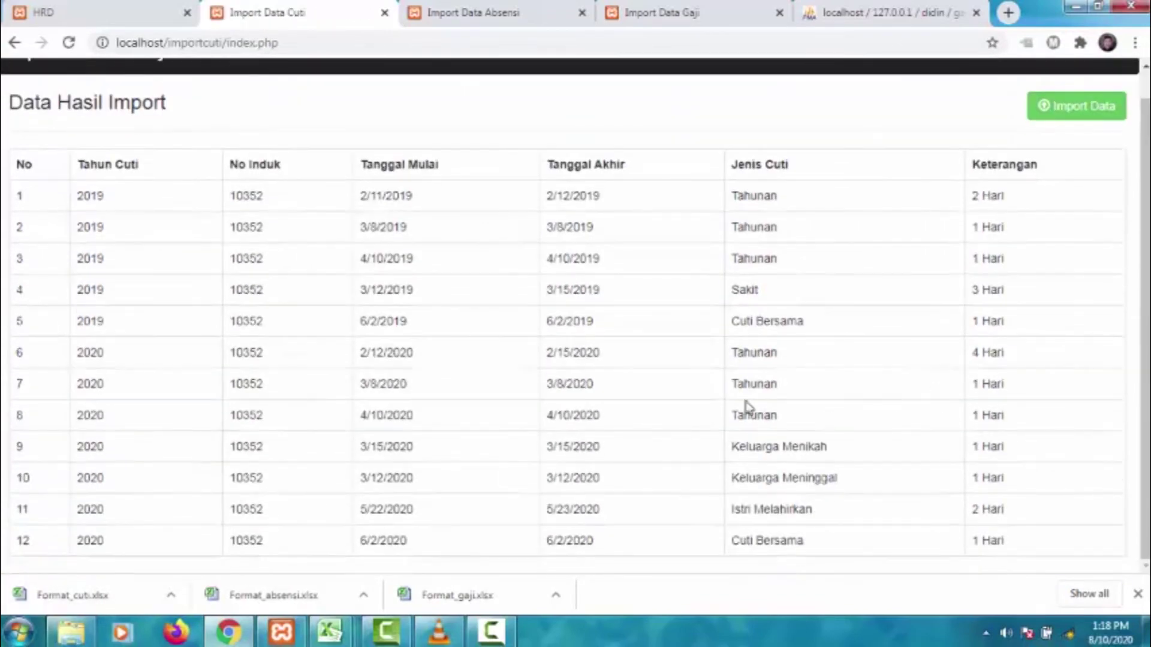
{"action": "scroll", "coordinate": [357, 314], "scroll_direction": "up", "scroll_amount": 1}
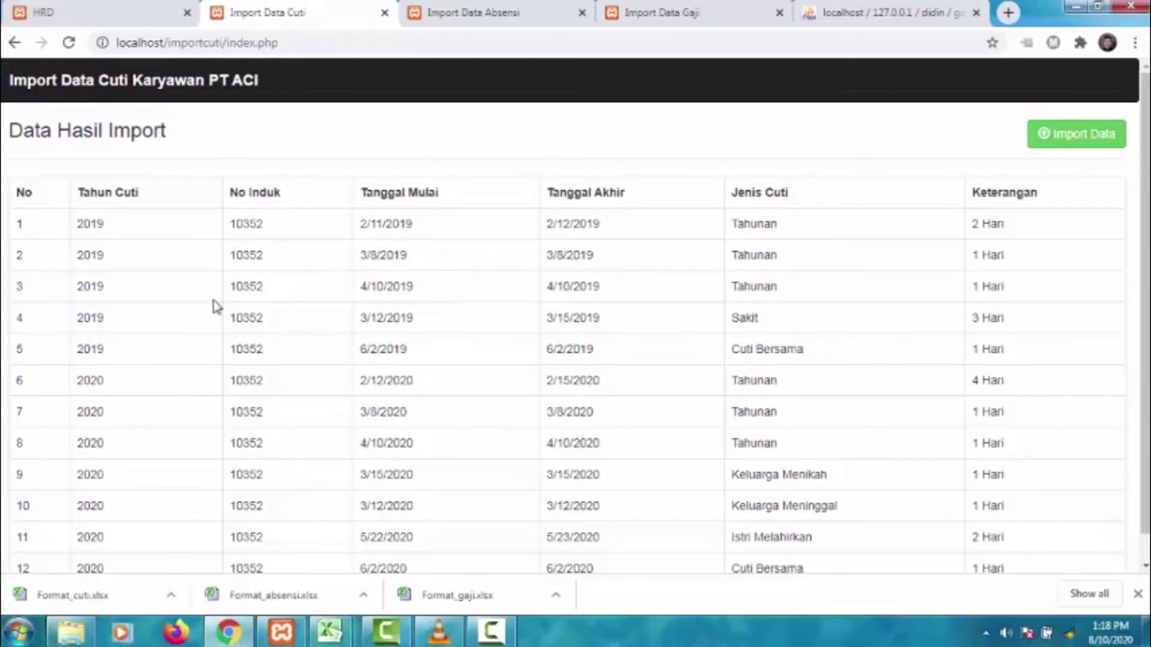
{"action": "scroll", "coordinate": [223, 306], "scroll_direction": "down", "scroll_amount": 1}
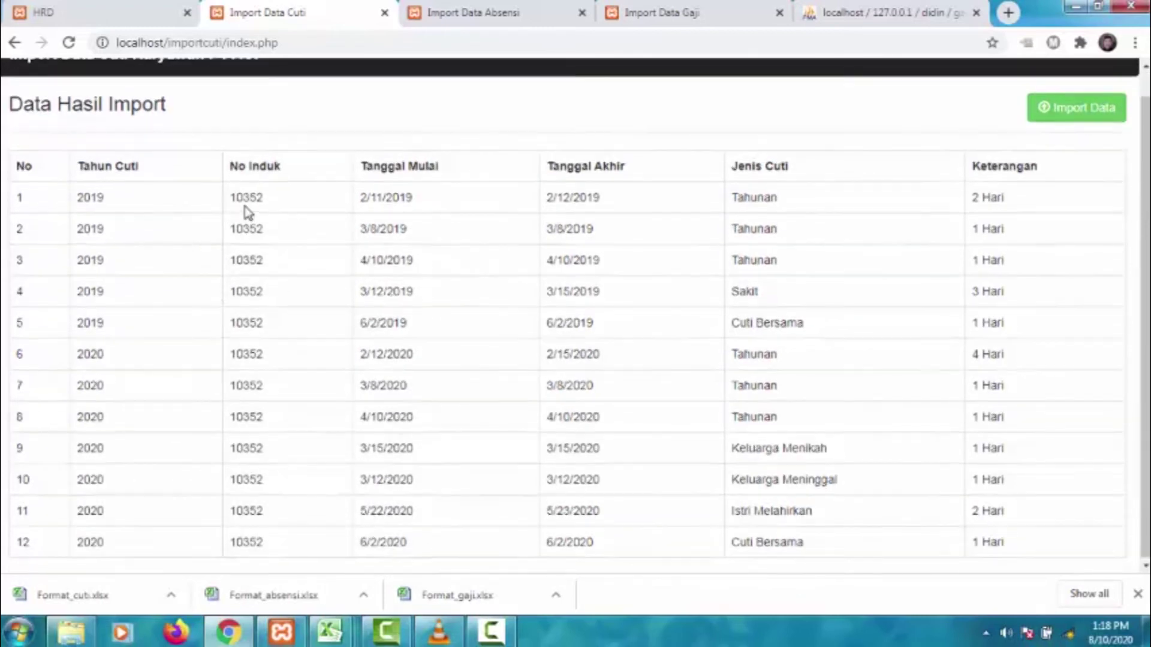
{"action": "scroll", "coordinate": [247, 213], "scroll_direction": "up", "scroll_amount": 1}
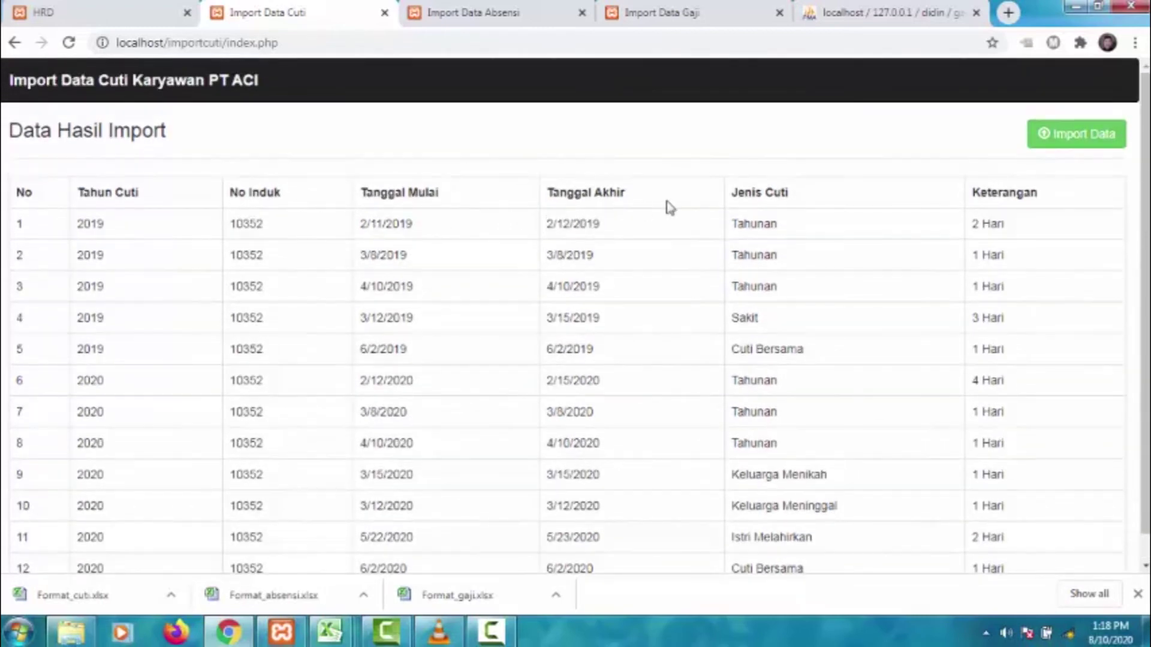
{"action": "scroll", "coordinate": [1002, 353], "scroll_direction": "down", "scroll_amount": 1}
{"action": "scroll", "coordinate": [1002, 353], "scroll_direction": "up", "scroll_amount": 1}
- Sign out of the manager account with Keluar
{"action": "left_click", "coordinate": [167, 14]}
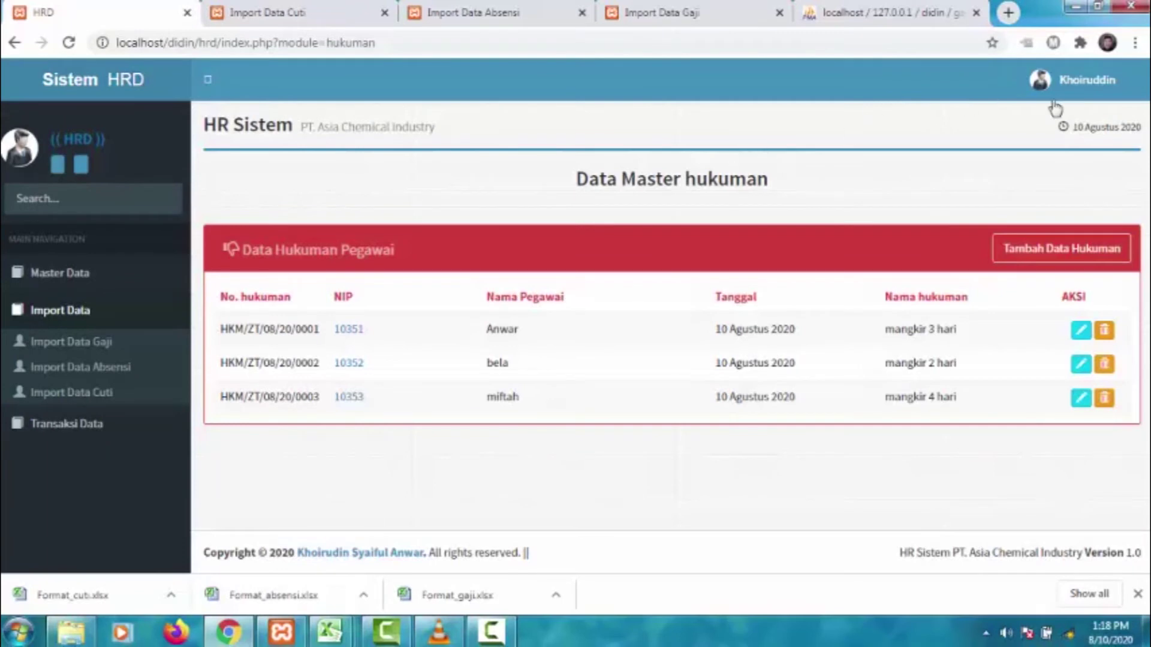
{"action": "left_click", "coordinate": [1081, 90]}
{"action": "left_click", "coordinate": [1105, 275]}
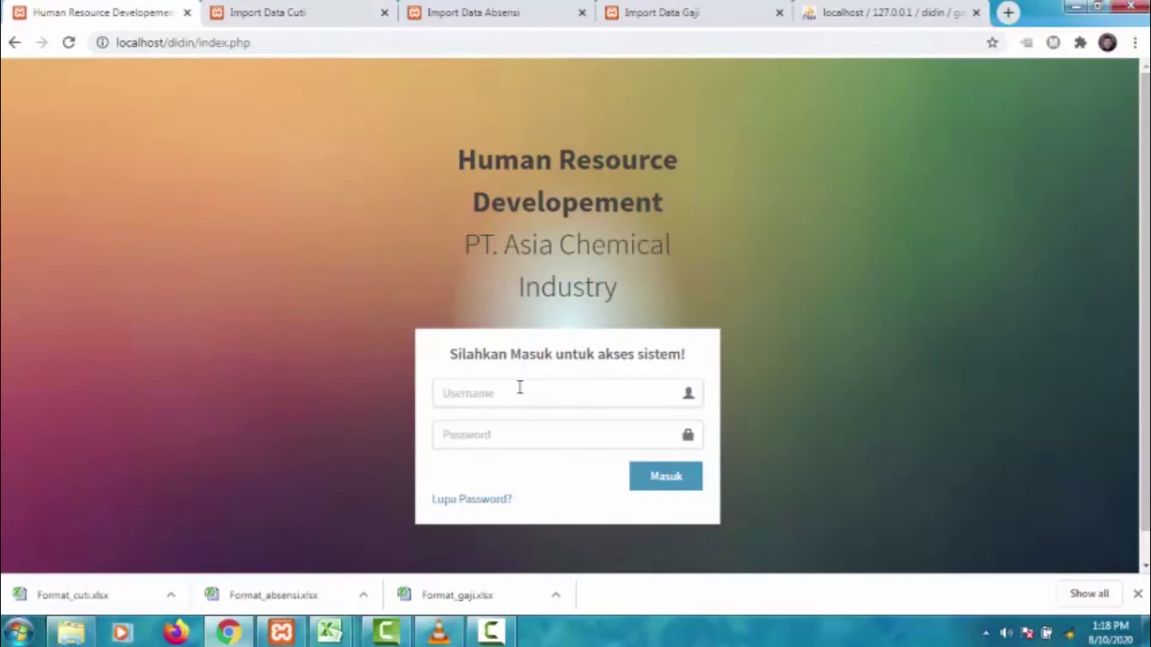
- Sign in with the employee's username and password
{"action": "left_click", "coordinate": [519, 387]}
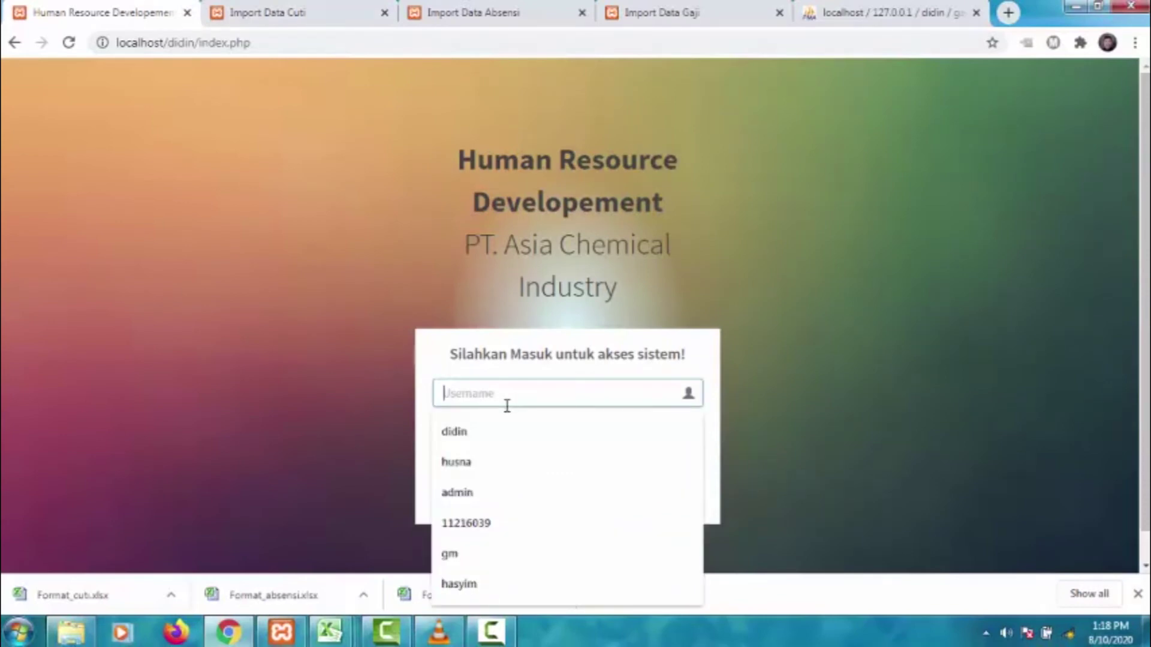
{"action": "type", "text": "bela"}
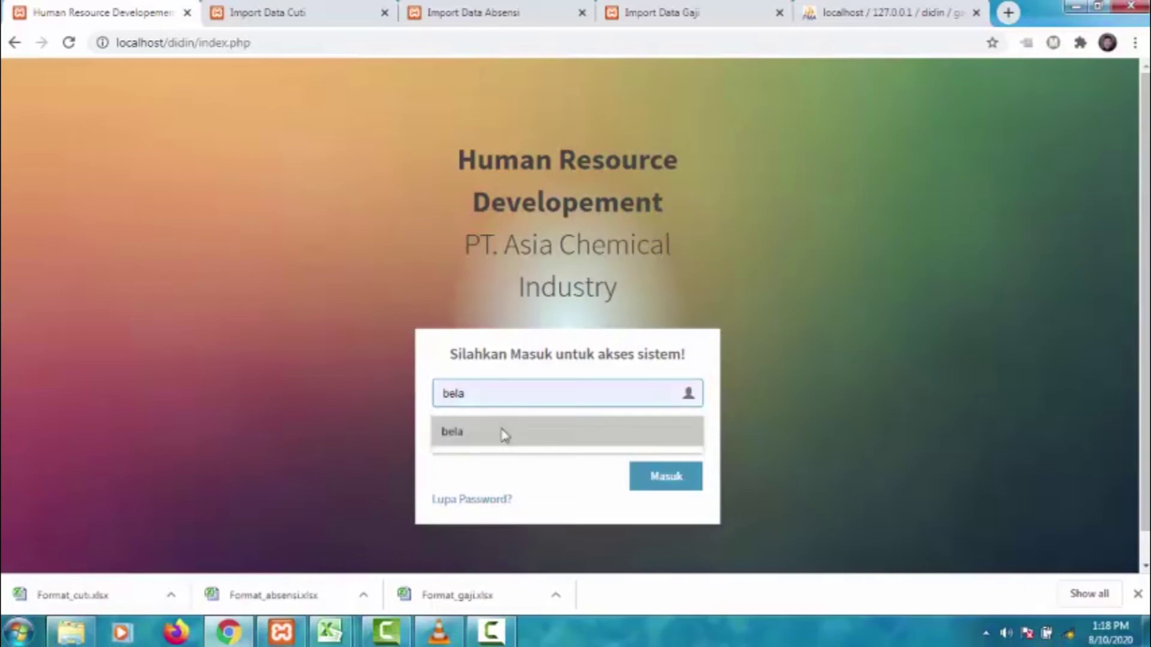
{"action": "left_click", "coordinate": [504, 432]}
{"action": "left_click", "coordinate": [504, 431]}
{"action": "type", "text": "b"}
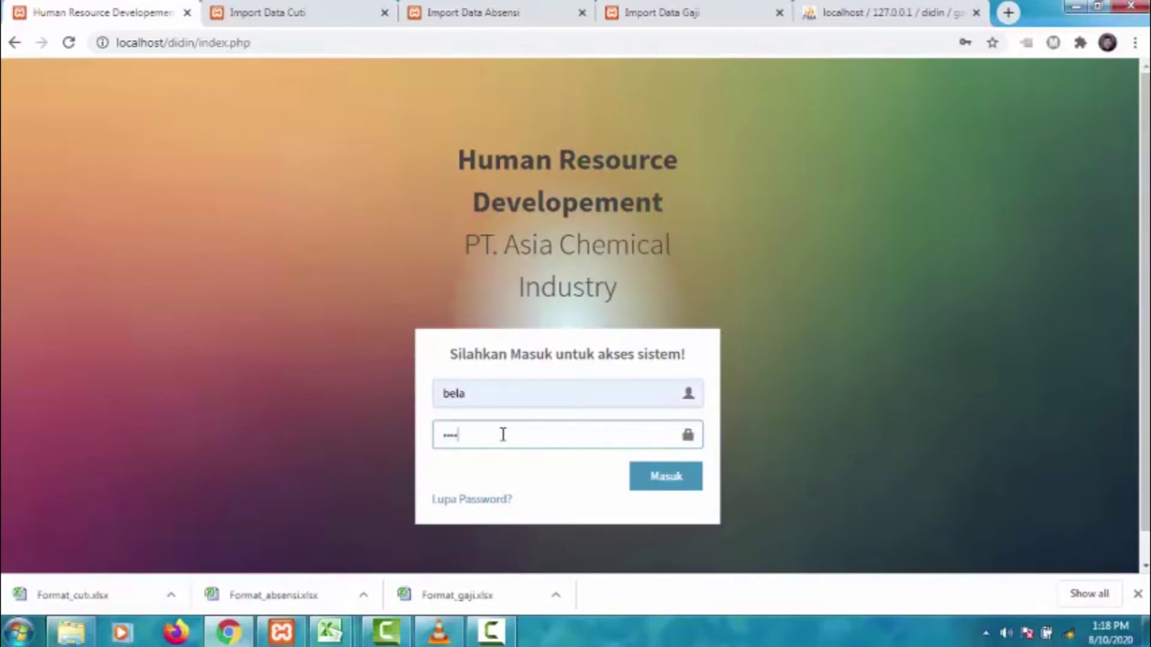
{"action": "left_click", "coordinate": [663, 485]}
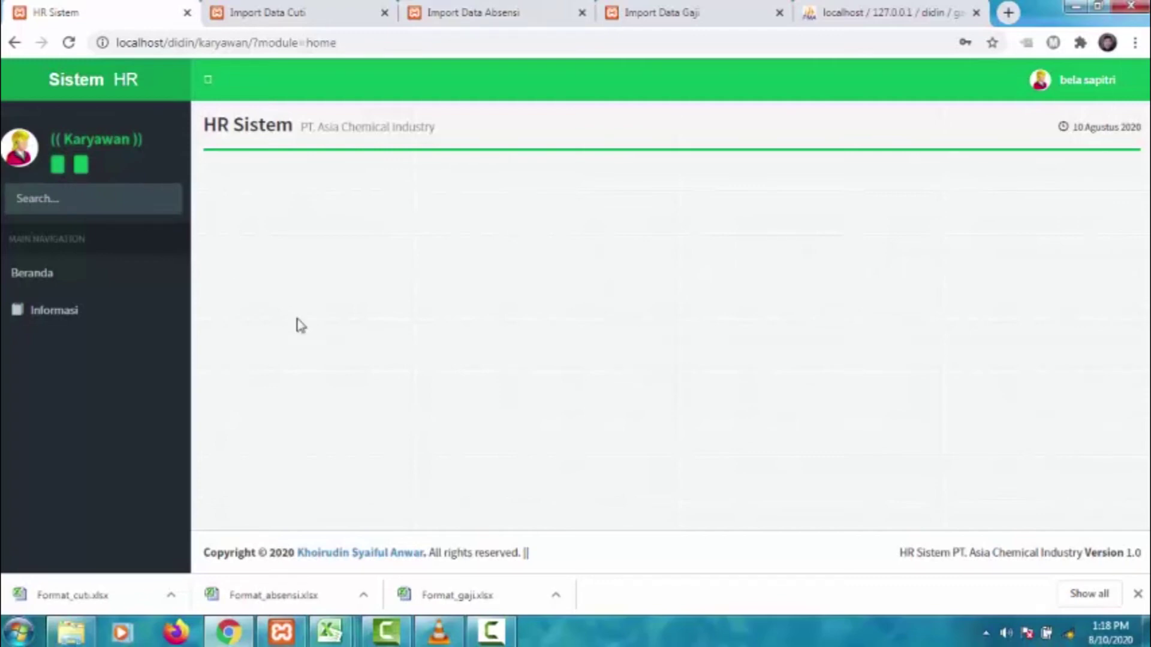
- Open Informasi Gaji under Informasi to see period 032020 with net pay 14.455.000
{"action": "left_click", "coordinate": [75, 310]}
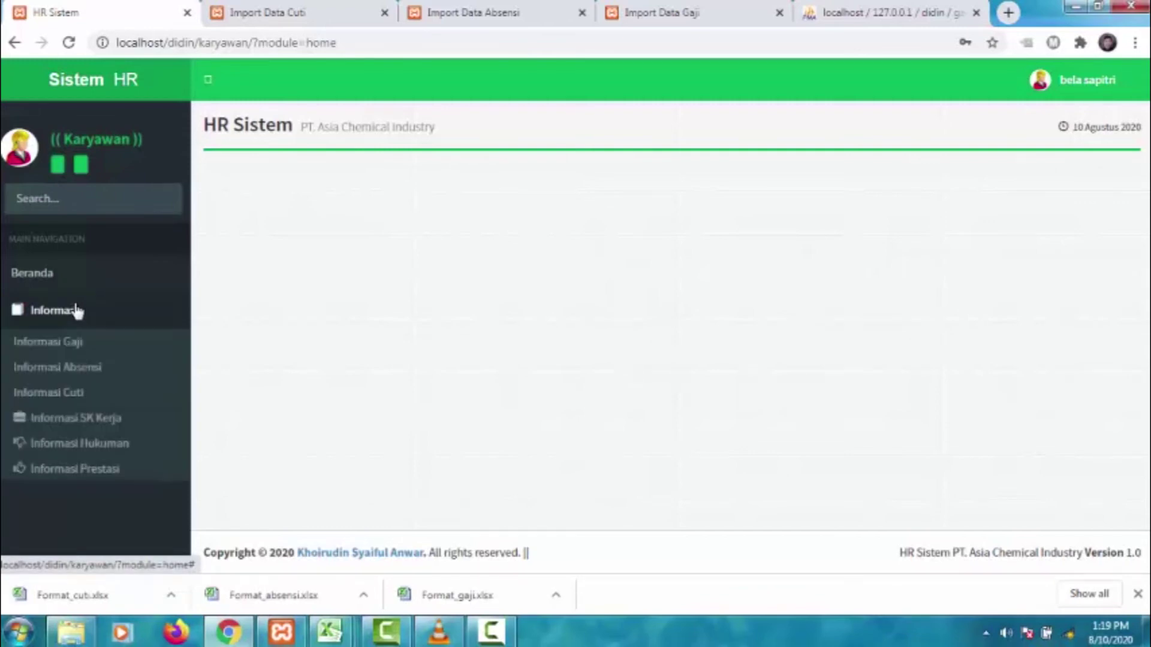
{"action": "left_click", "coordinate": [76, 343]}
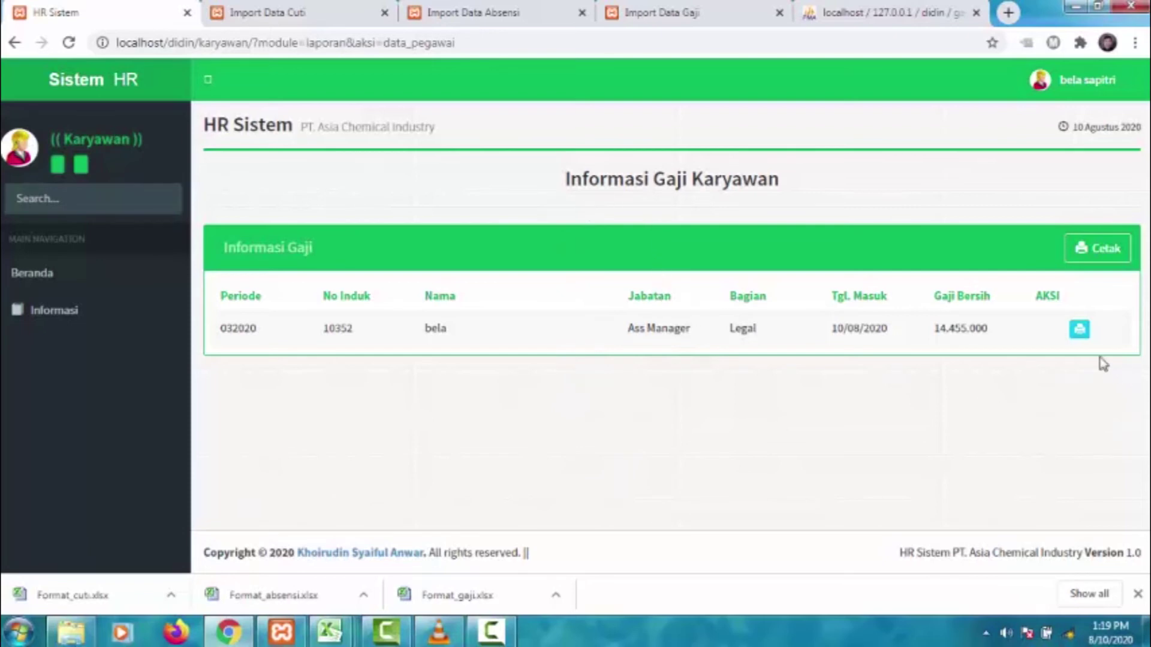
- Print the 032020 pay slip PDF (gross 16,400,000, net 14,455,000) and return to the HR tab
{"action": "left_click", "coordinate": [1081, 331]}
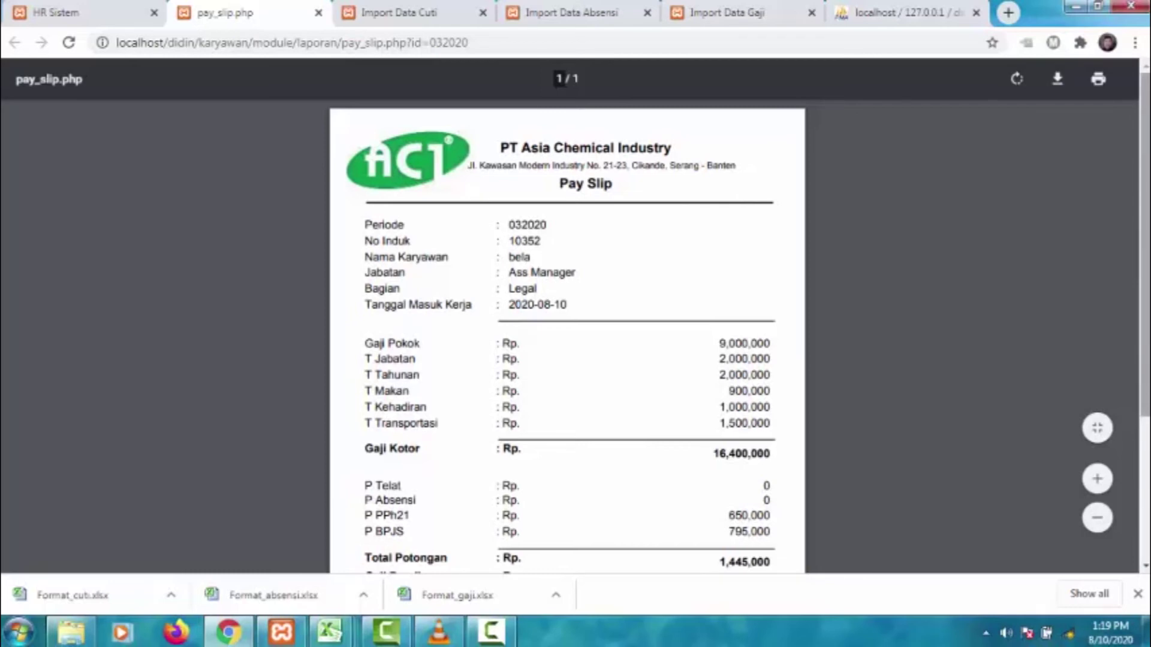
{"action": "scroll", "coordinate": [567, 324], "scroll_direction": "down", "scroll_amount": 1}
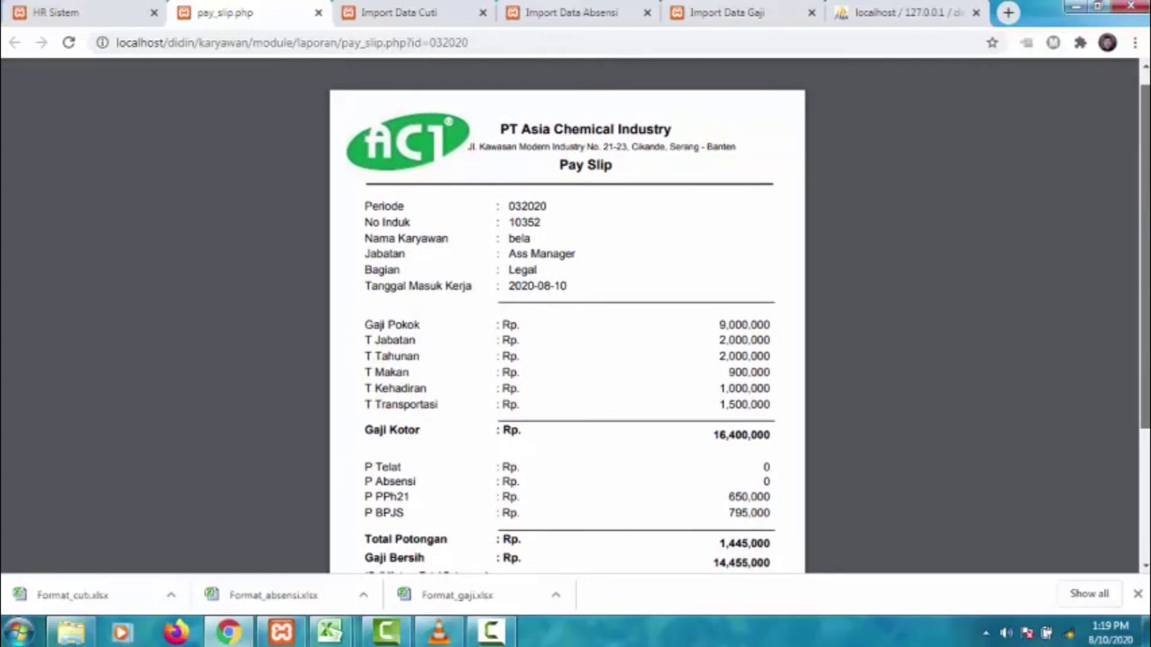
{"action": "scroll", "coordinate": [567, 323], "scroll_direction": "down", "scroll_amount": 1}
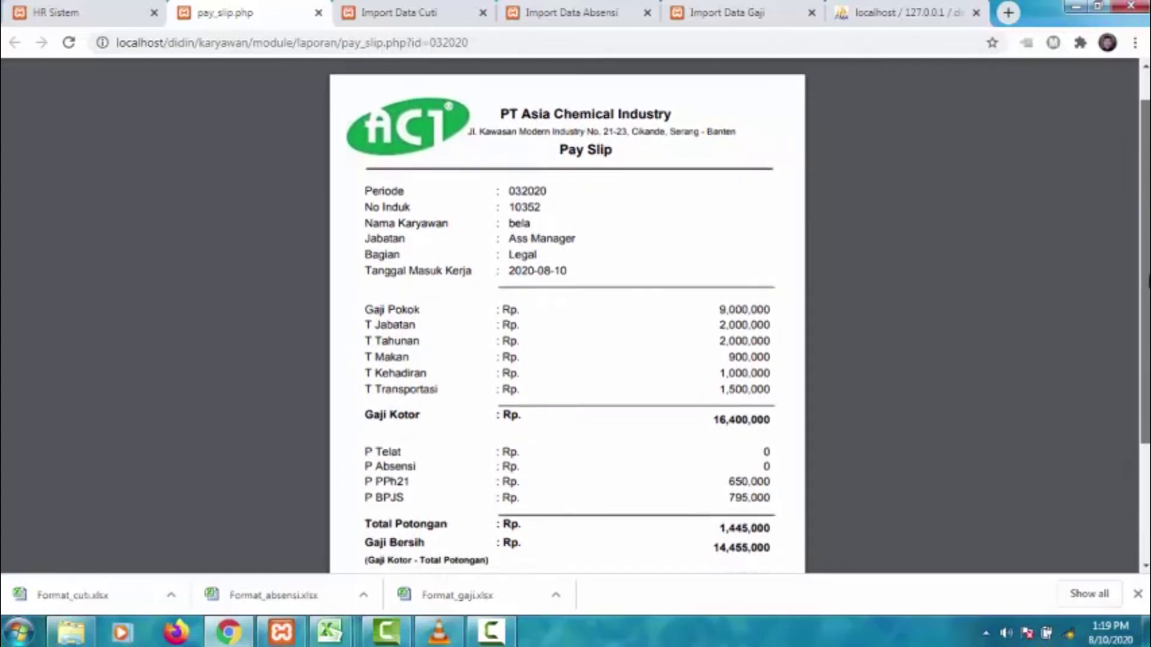
{"action": "scroll", "coordinate": [567, 323], "scroll_direction": "down", "scroll_amount": 1}
{"action": "left_click_drag", "start_coordinate": [1145, 275], "coordinate": [1145, 245]}
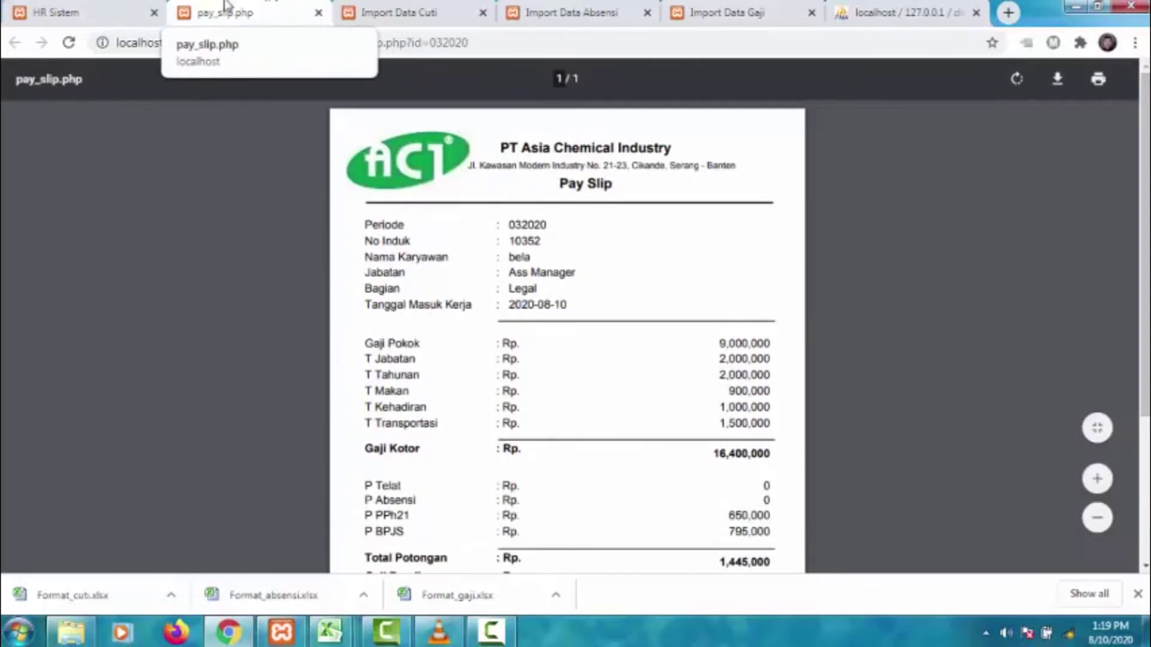
{"action": "left_click", "coordinate": [40, 11]}
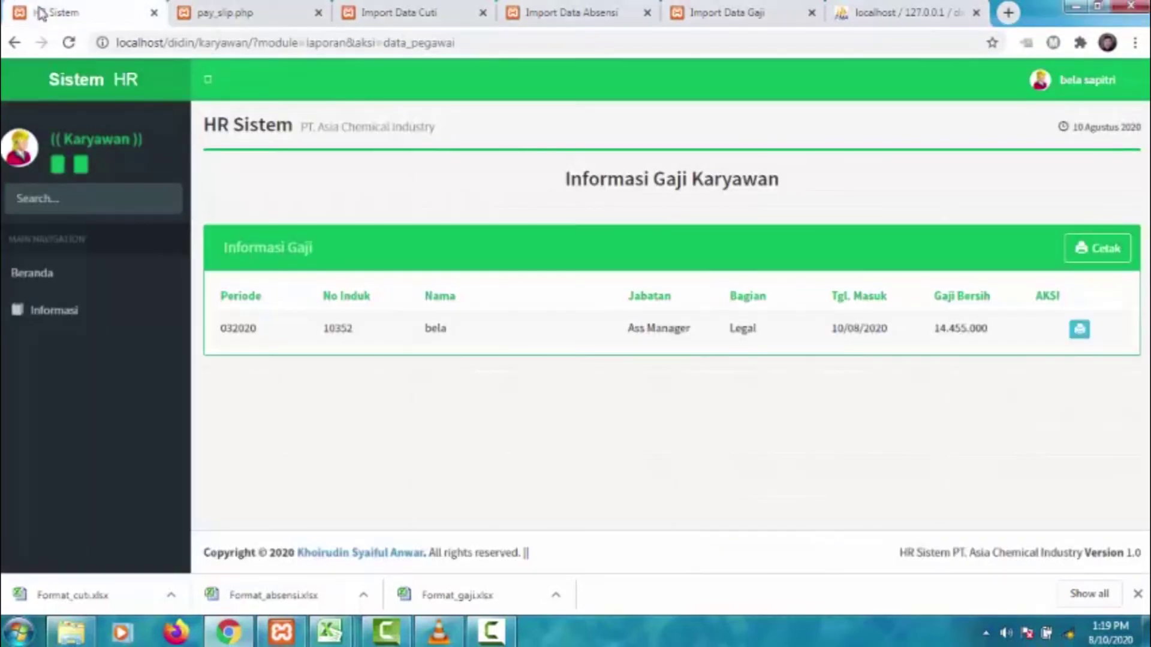
{"action": "left_click", "coordinate": [111, 307]}
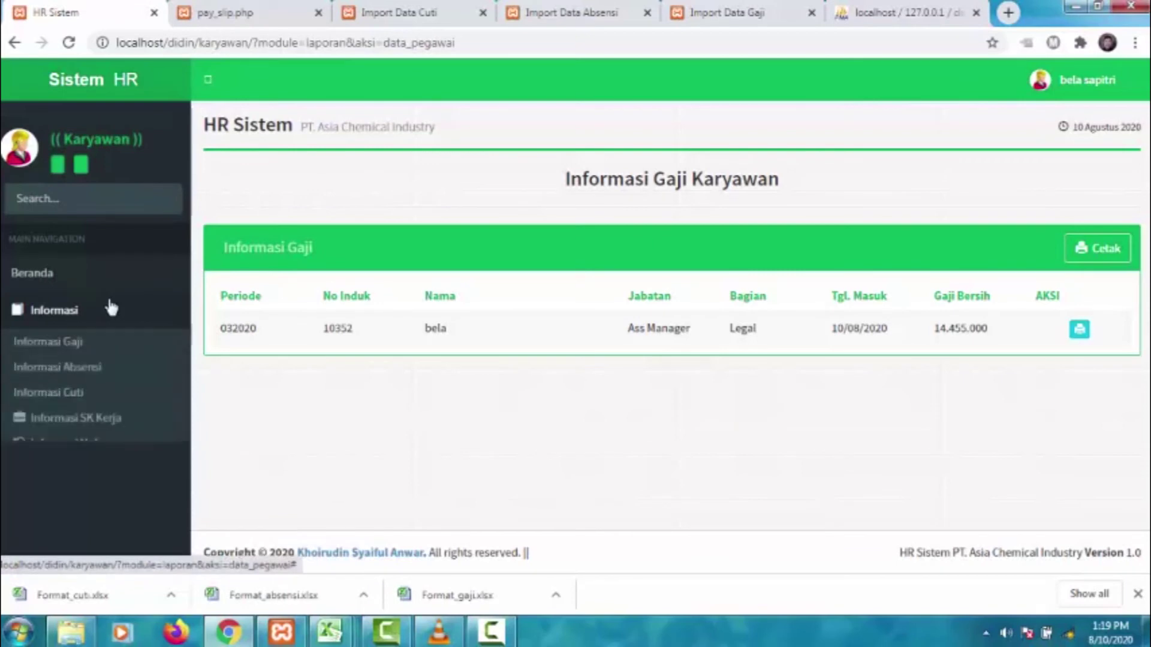
- Open Informasi Absensi and view the attendance report for period 032020
{"action": "left_click", "coordinate": [95, 372]}
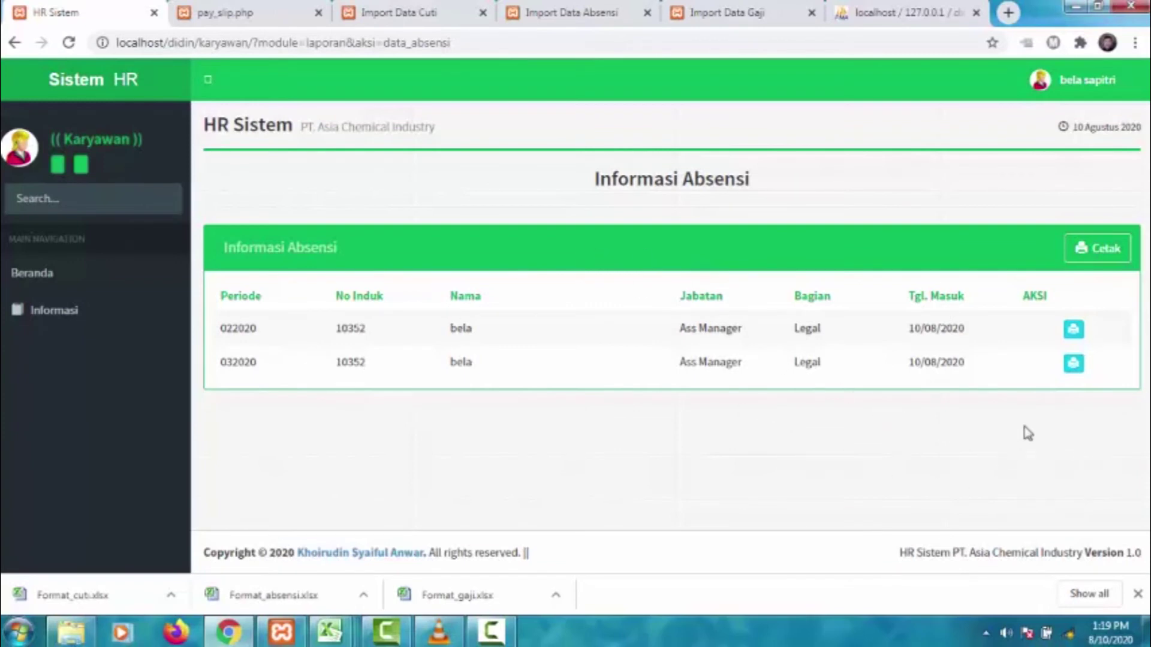
{"action": "left_click", "coordinate": [1074, 364]}
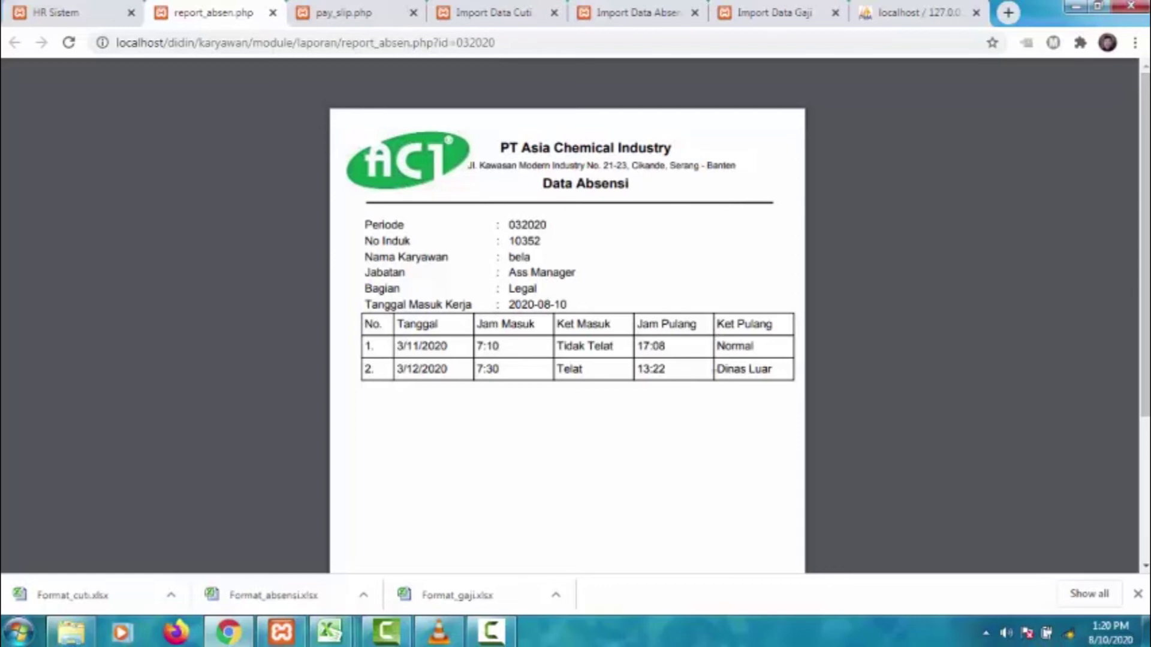
{"action": "scroll", "coordinate": [654, 375], "scroll_direction": "down", "scroll_amount": 4}
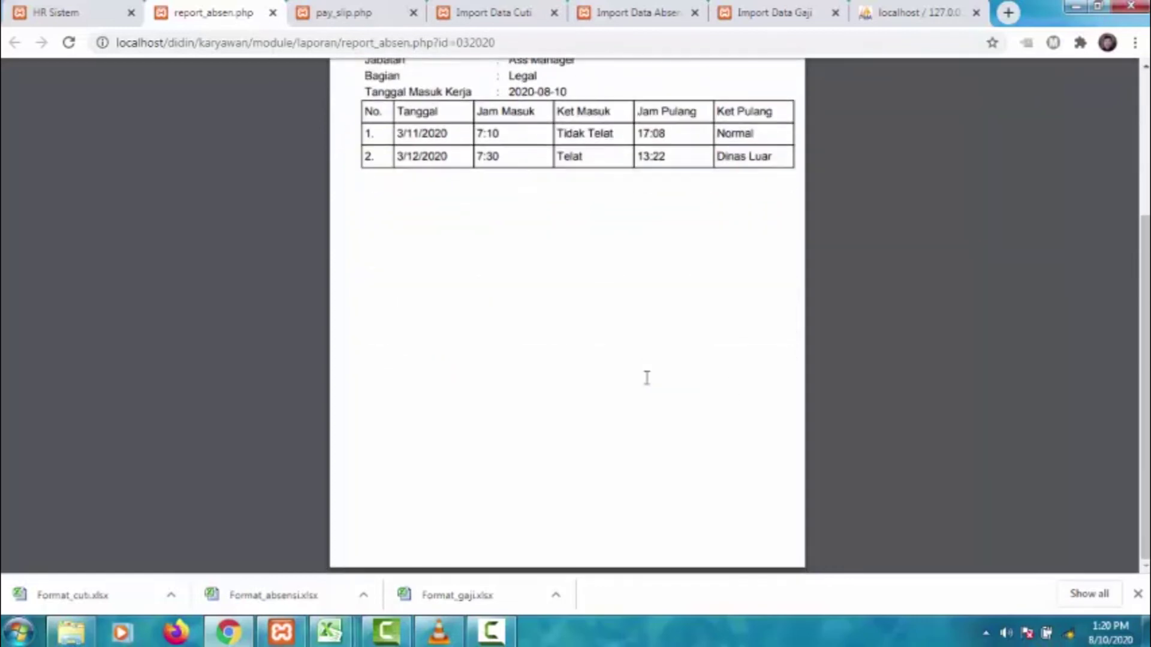
{"action": "scroll", "coordinate": [645, 378], "scroll_direction": "up", "scroll_amount": 2}
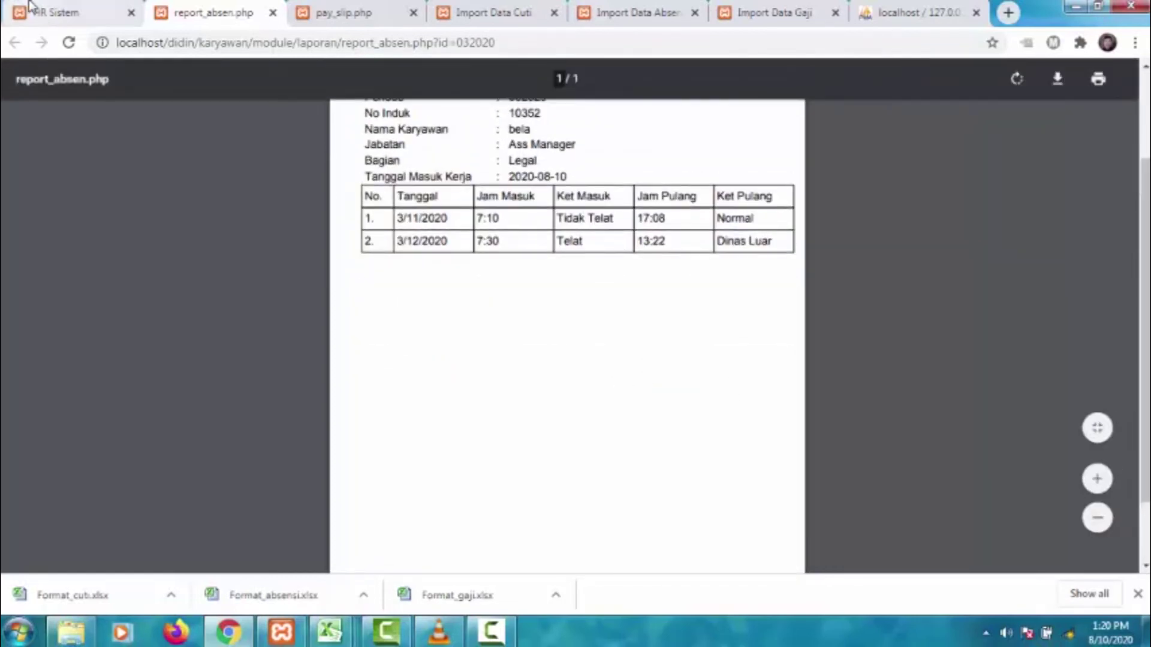
- Back in the HR tab, open Informasi Cuti listing the 2019 and 2020 leave years
{"action": "left_click", "coordinate": [30, 7]}
{"action": "left_click", "coordinate": [47, 322]}
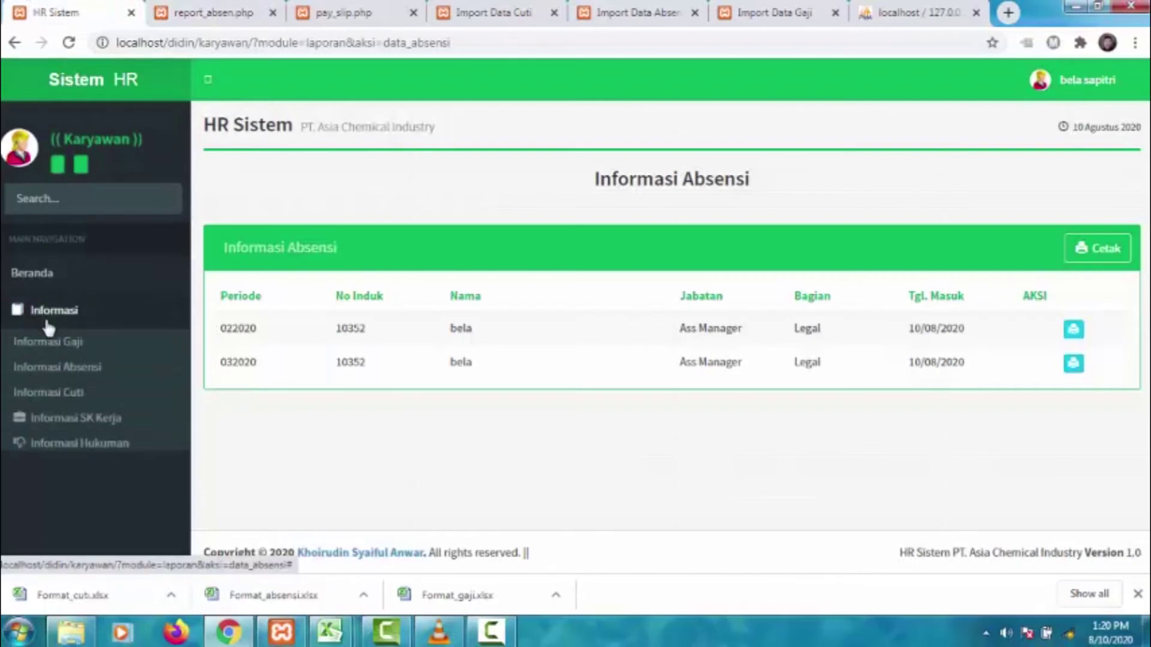
{"action": "left_click", "coordinate": [71, 393]}
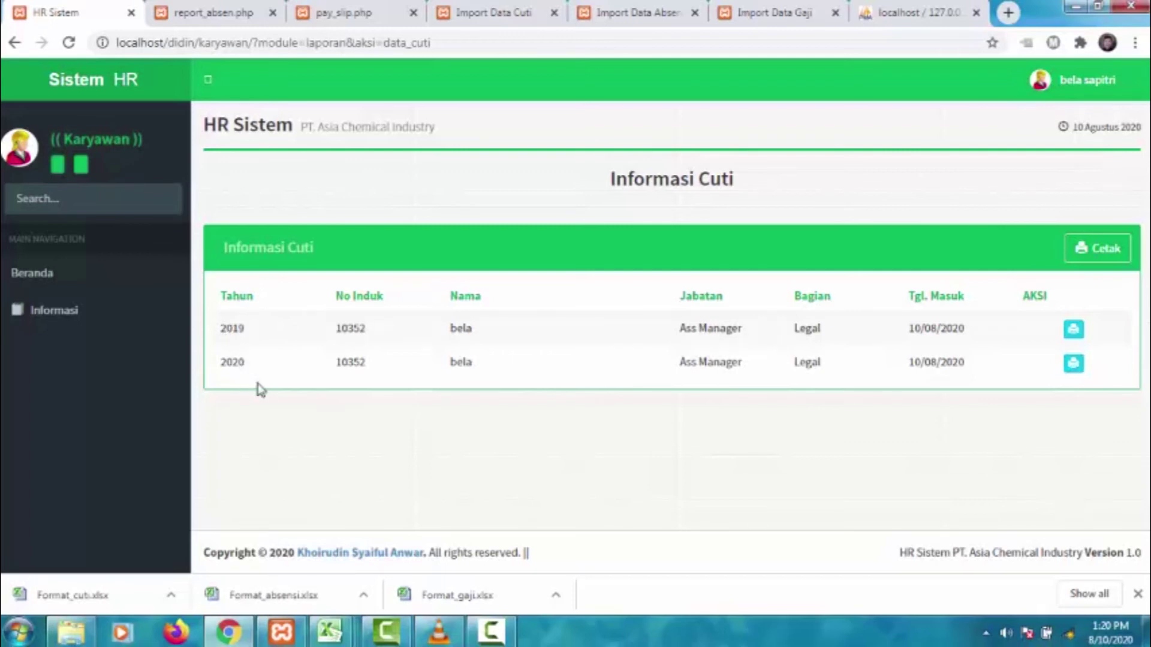
- Print the 2019 leave report with its five entries, then return to the leave list
{"action": "left_click", "coordinate": [1073, 330]}
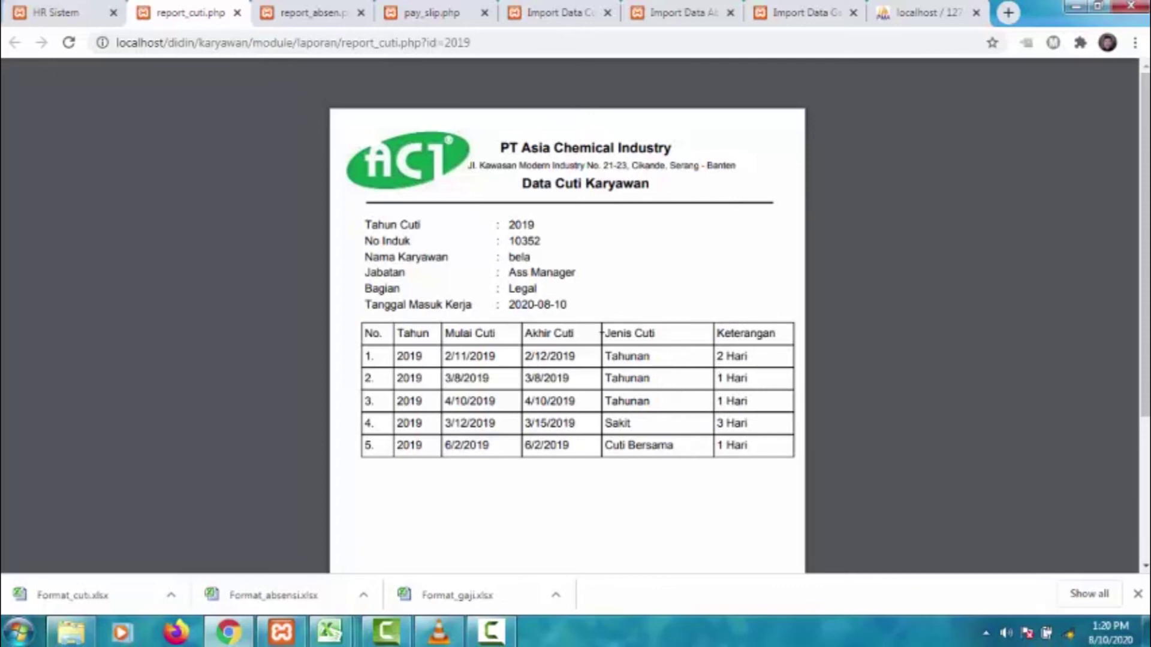
{"action": "left_click", "coordinate": [59, 12]}
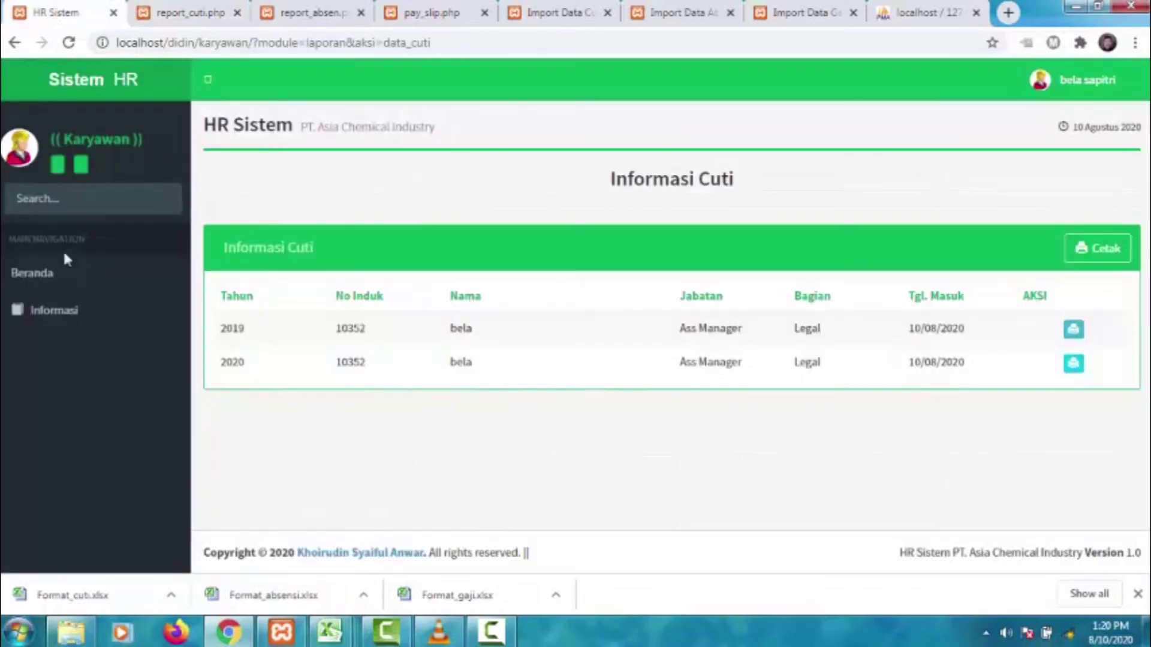
{"action": "left_click", "coordinate": [55, 310]}
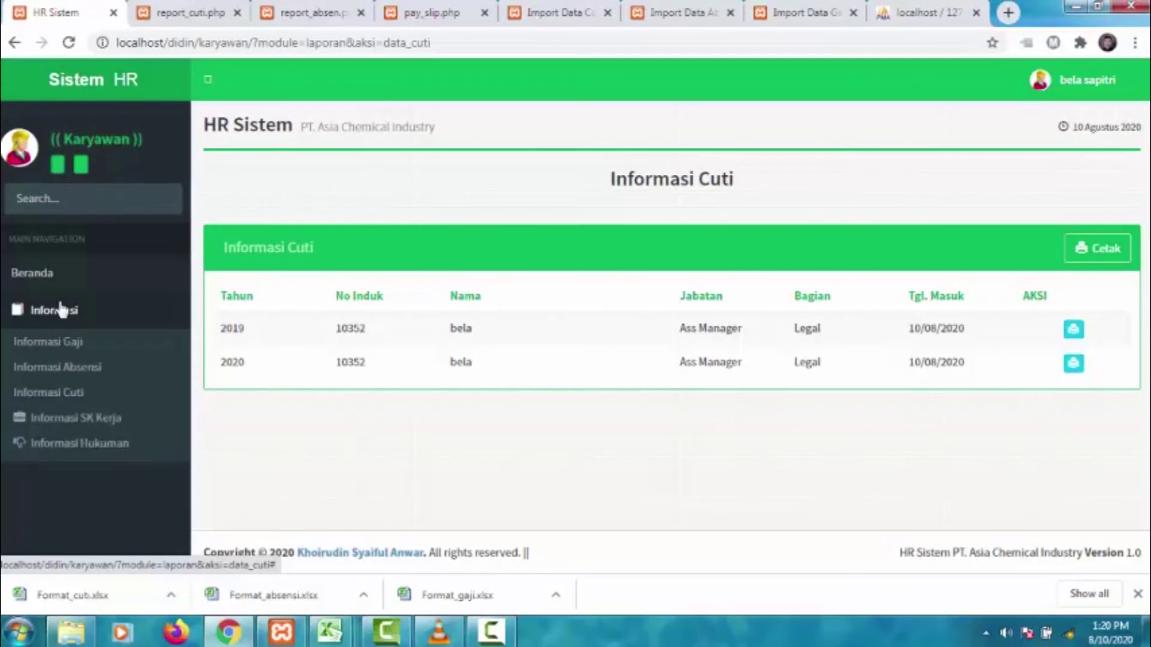
- View Informasi SK Kerja and Informasi Hukuman, then Informasi Prestasi showing 'Karyawan terbaik bidang IT'
{"action": "left_click", "coordinate": [82, 422]}
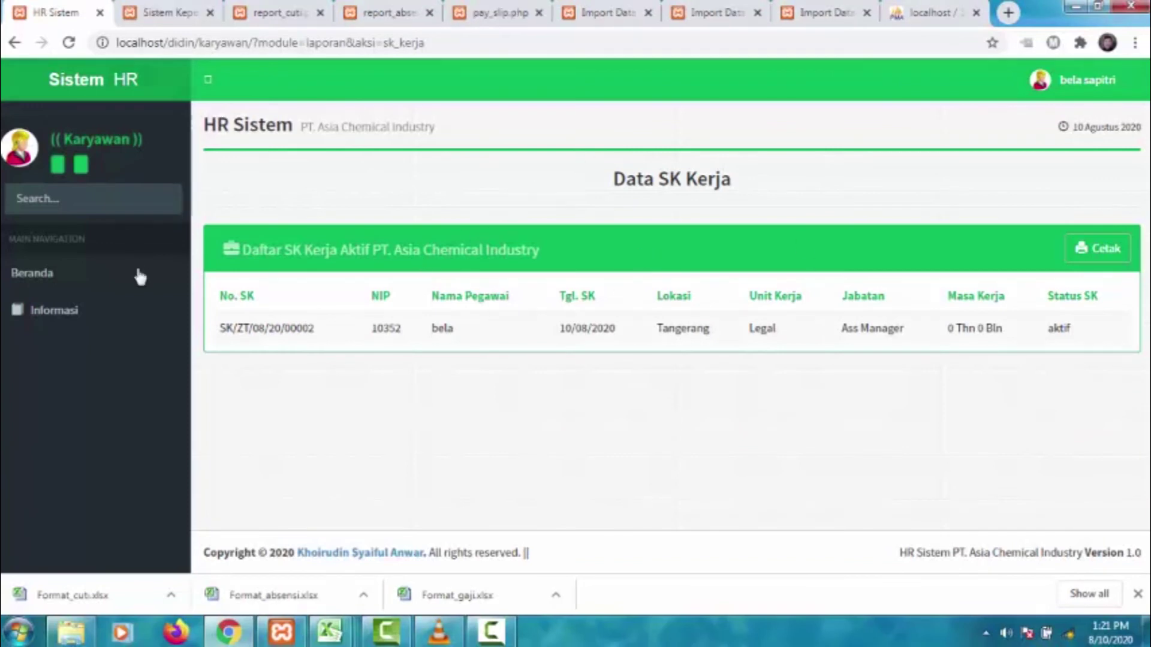
{"action": "left_click", "coordinate": [123, 311]}
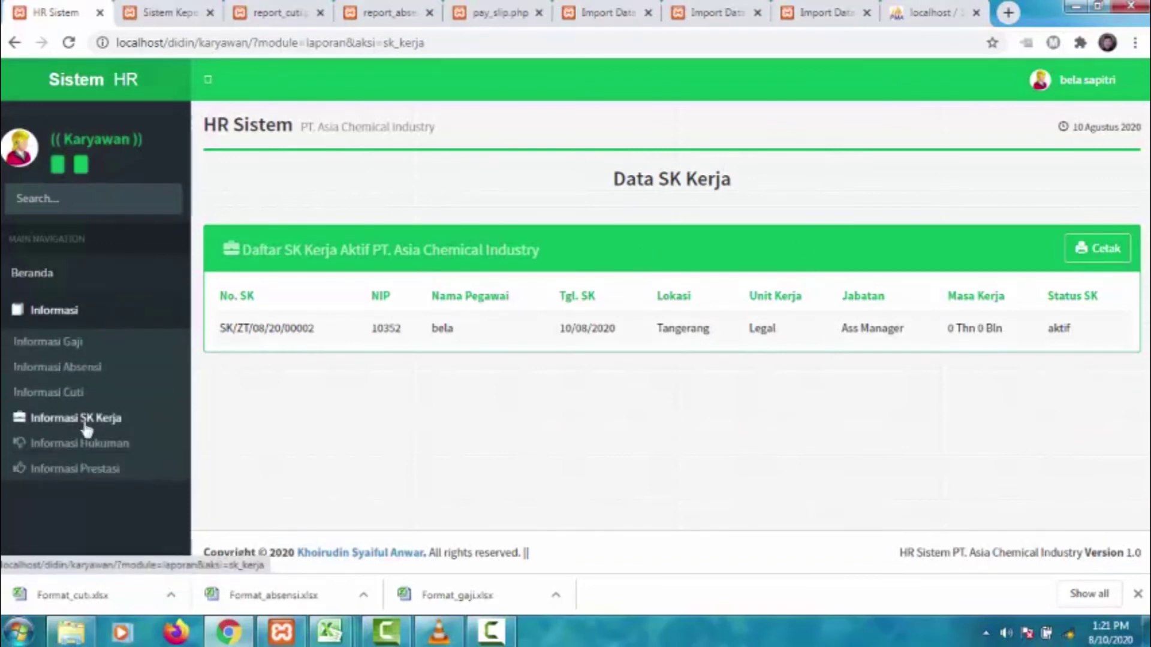
{"action": "left_click", "coordinate": [89, 444]}
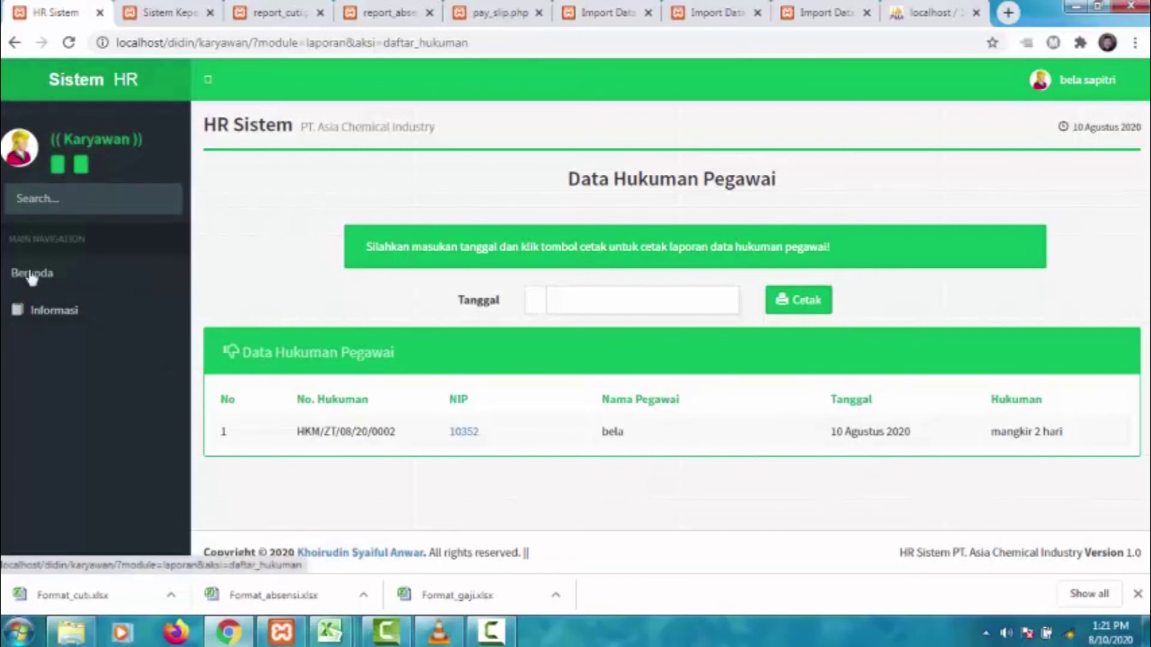
{"action": "left_click", "coordinate": [41, 313]}
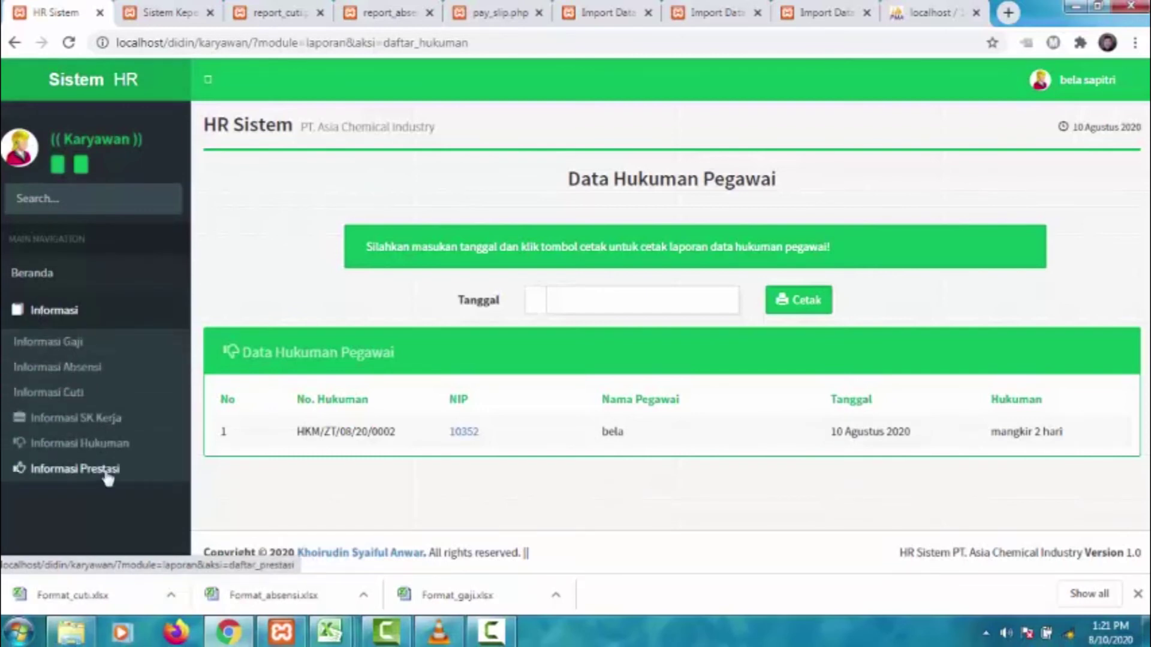
{"action": "left_click", "coordinate": [107, 471]}
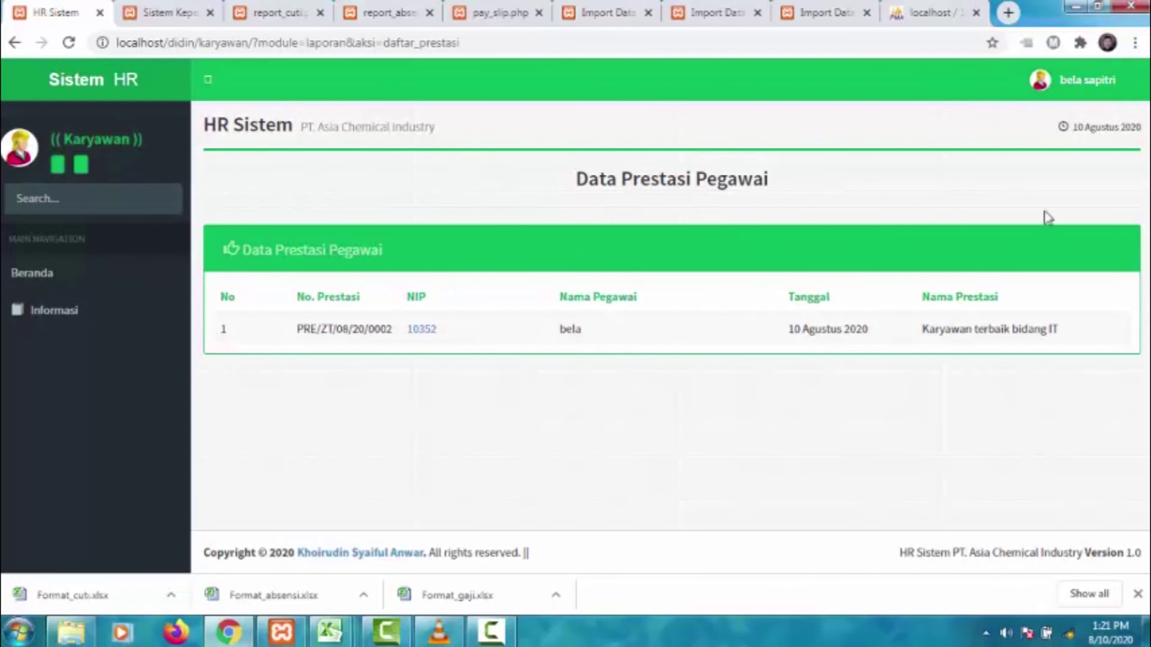
- Sign out of the employee account and log in as the Pimpinan manager with its username and password
{"action": "left_click", "coordinate": [1091, 89]}
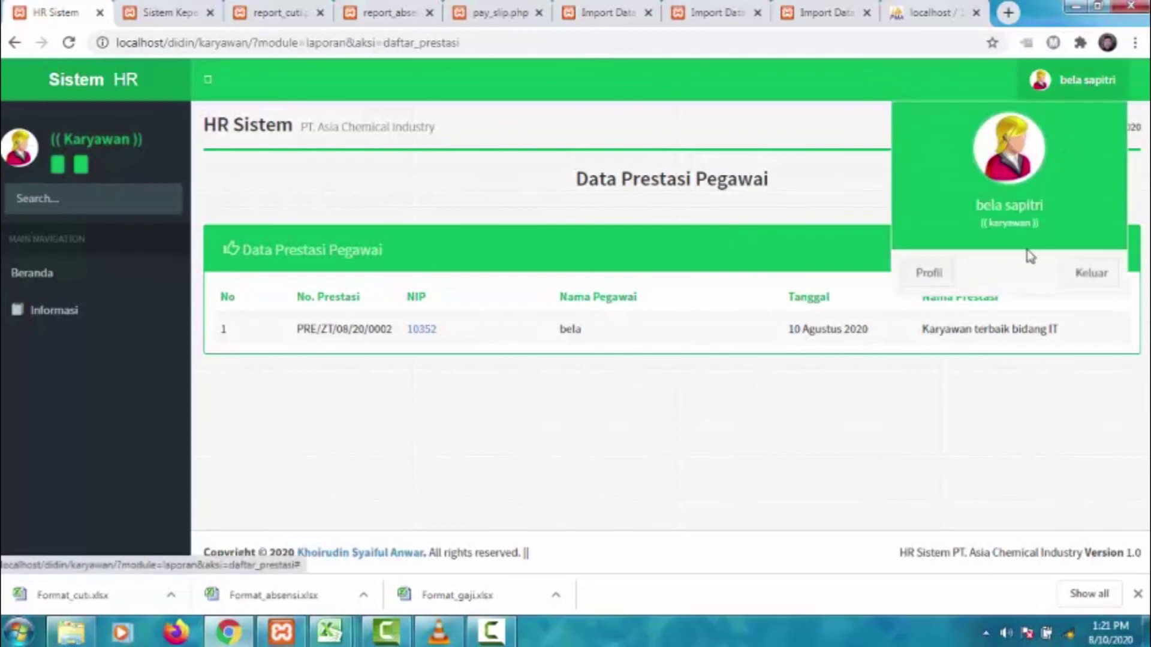
{"action": "left_click", "coordinate": [1103, 273]}
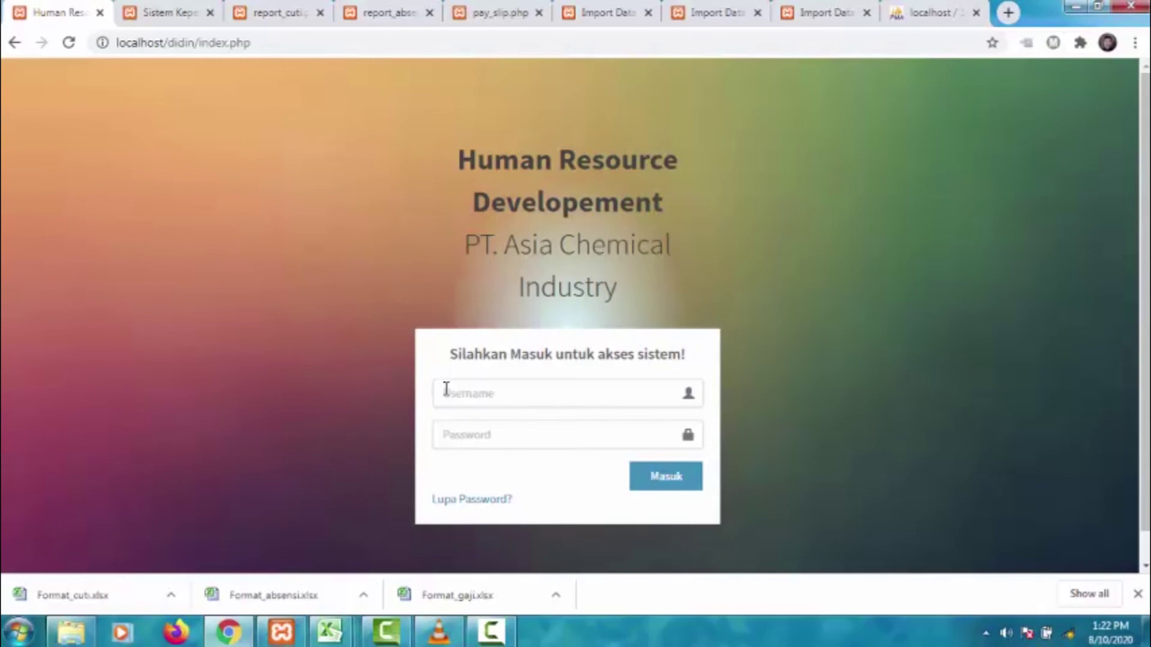
{"action": "left_click", "coordinate": [449, 392]}
{"action": "type", "text": "gm"}
{"action": "left_click", "coordinate": [482, 433]}
{"action": "left_click", "coordinate": [634, 476]}
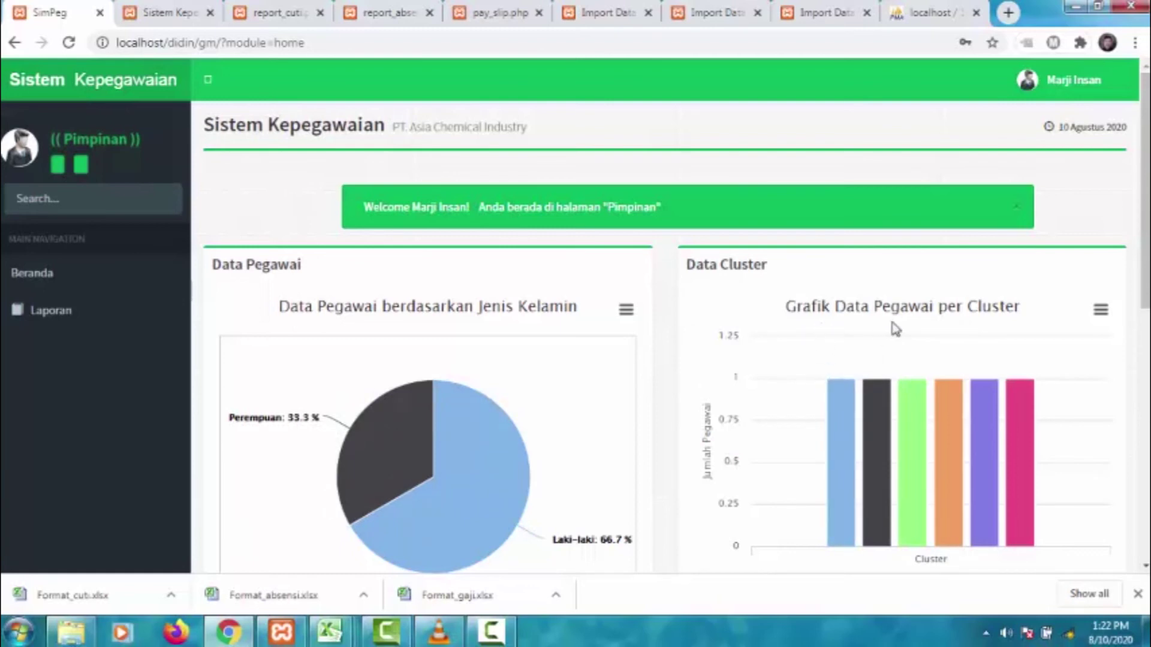
- Open the Laporan SK Kerja report showing the three work decrees with salaries 500.000, 750.000 and 1.000.000
{"action": "scroll", "coordinate": [941, 348], "scroll_direction": "down", "scroll_amount": 1}
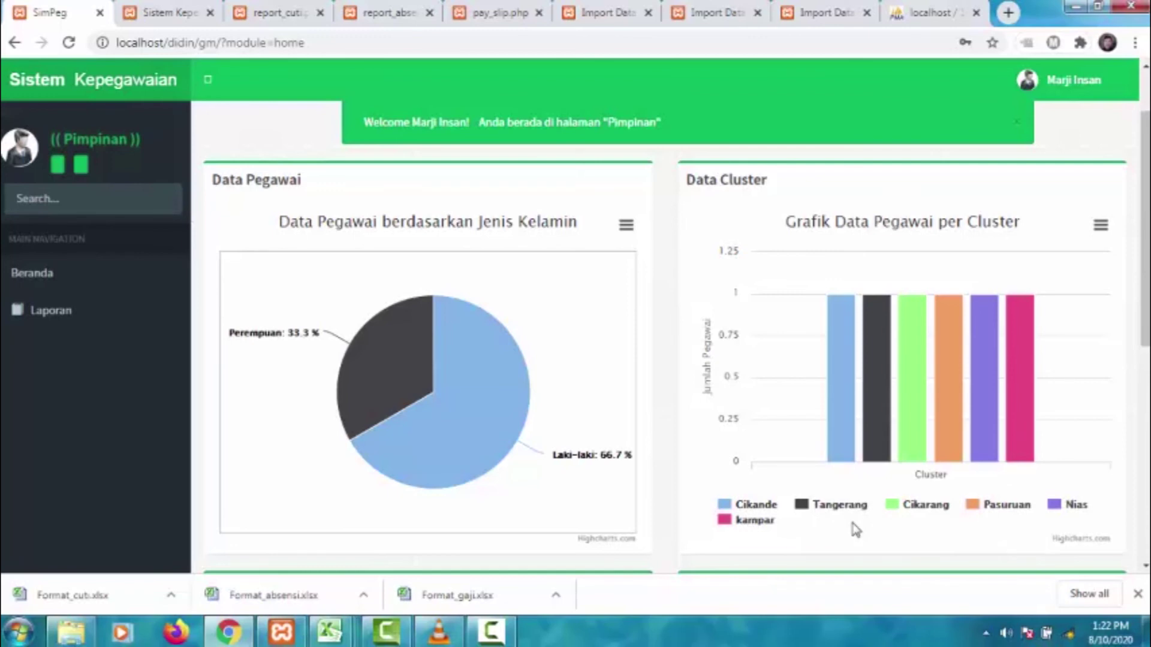
{"action": "scroll", "coordinate": [855, 530], "scroll_direction": "up", "scroll_amount": 2}
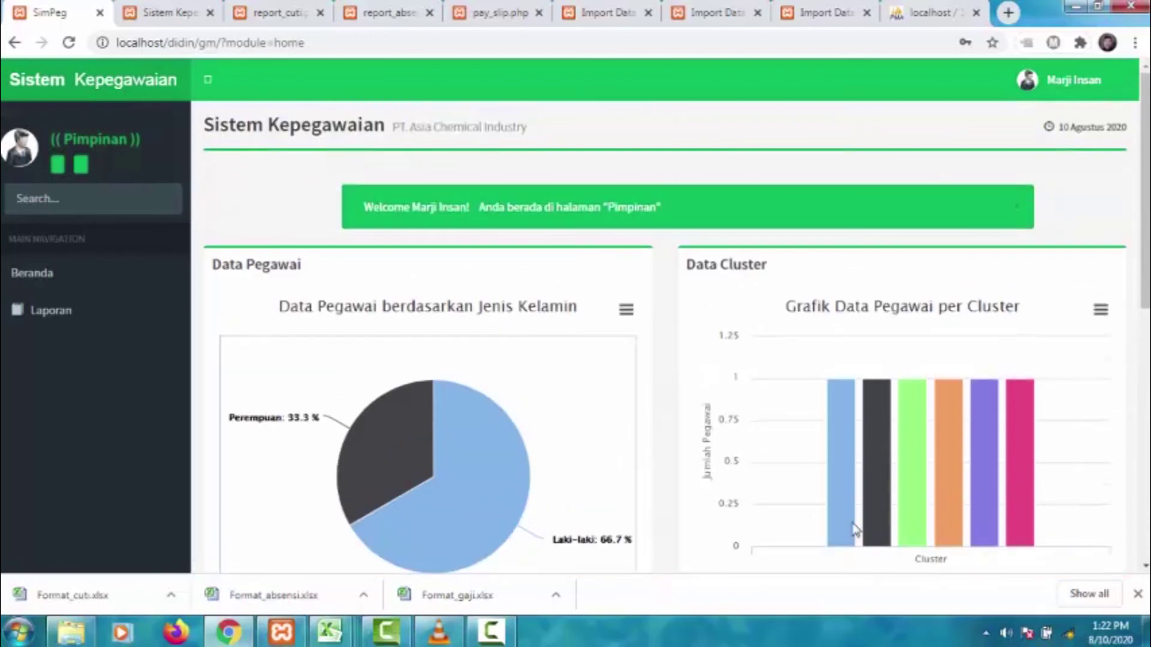
{"action": "left_click", "coordinate": [109, 312]}
{"action": "left_click", "coordinate": [82, 369]}
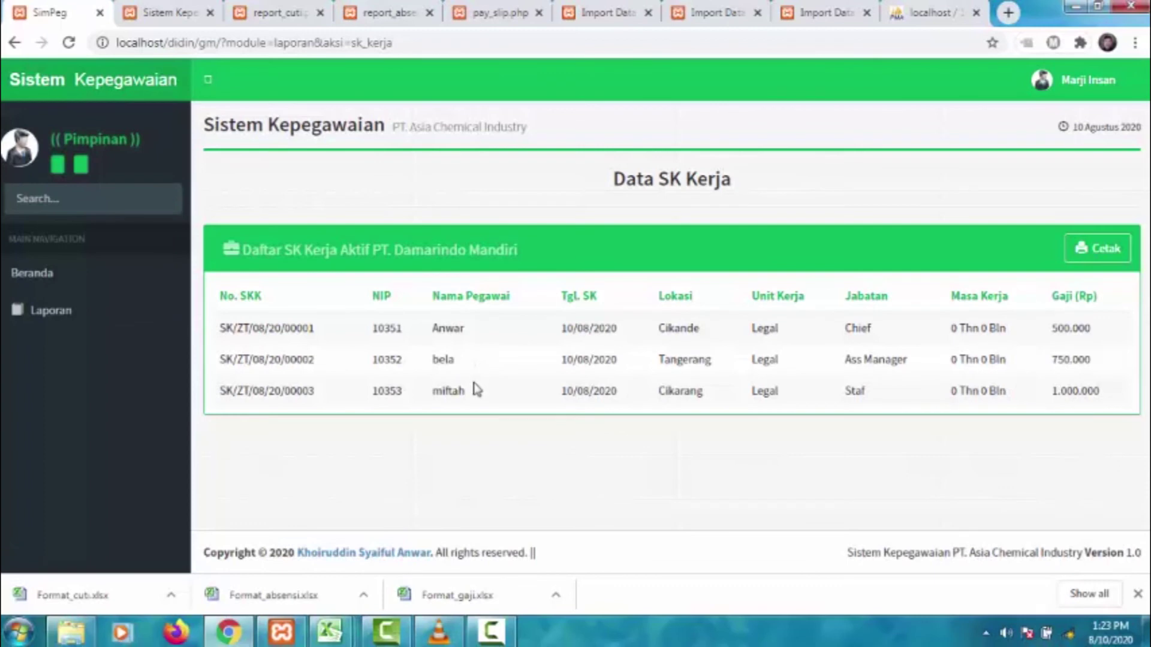
- Review all employees' disciplinary records in the Laporan Hukuman report
{"action": "left_click", "coordinate": [112, 308]}
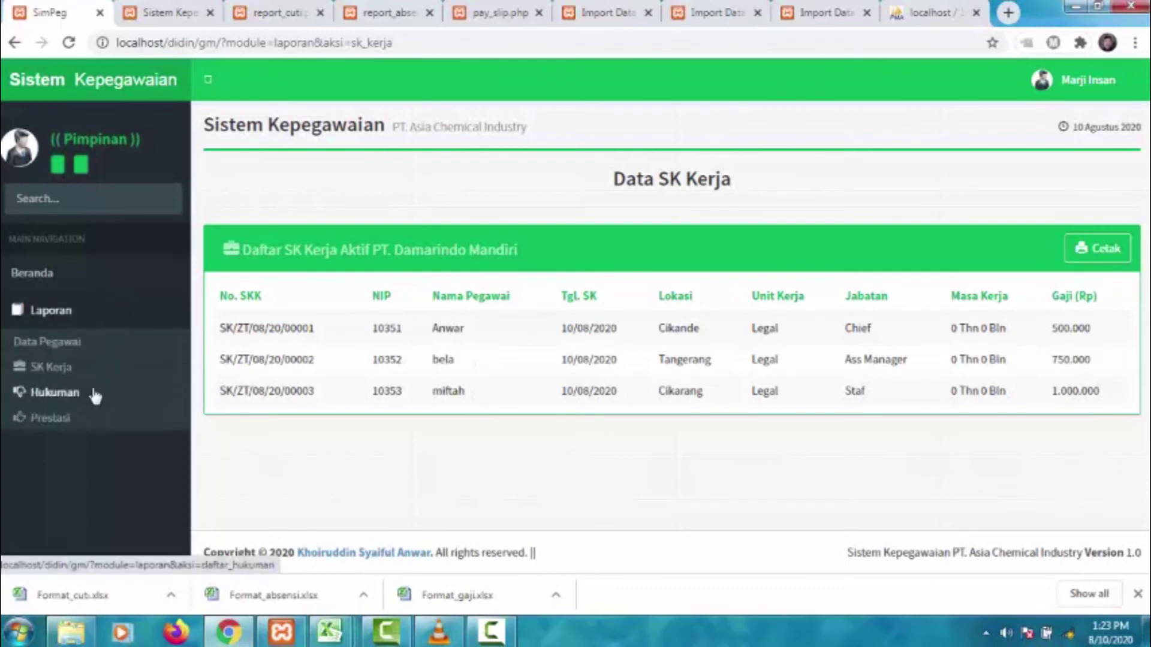
{"action": "left_click", "coordinate": [93, 390]}
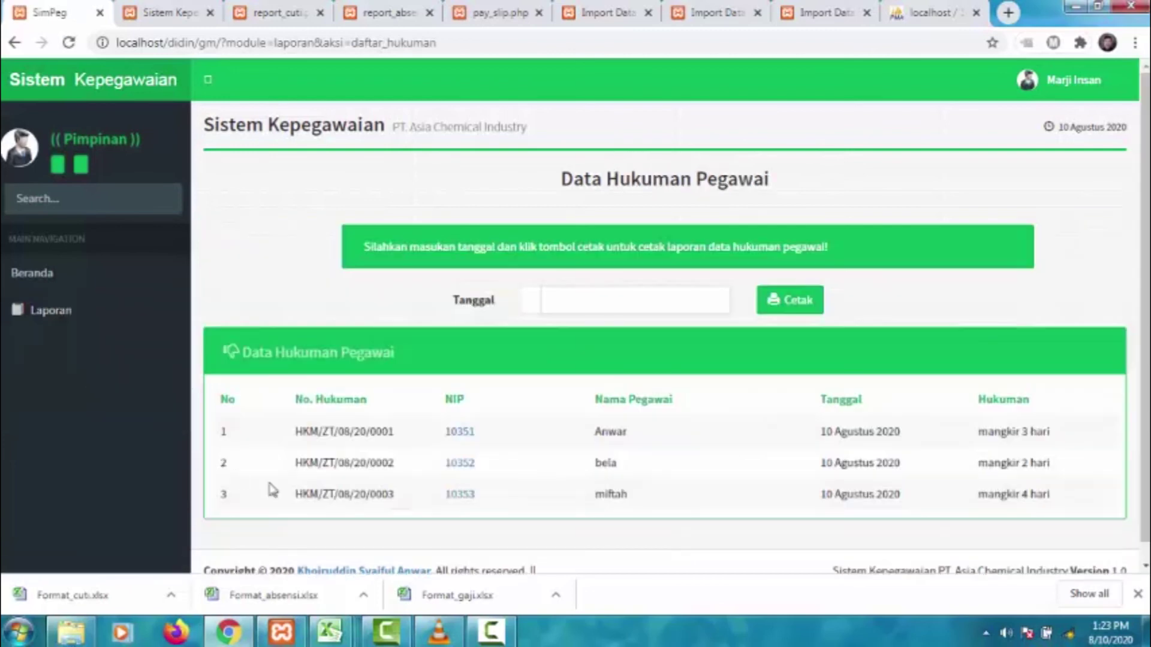
{"action": "scroll", "coordinate": [839, 360], "scroll_direction": "down", "scroll_amount": 1}
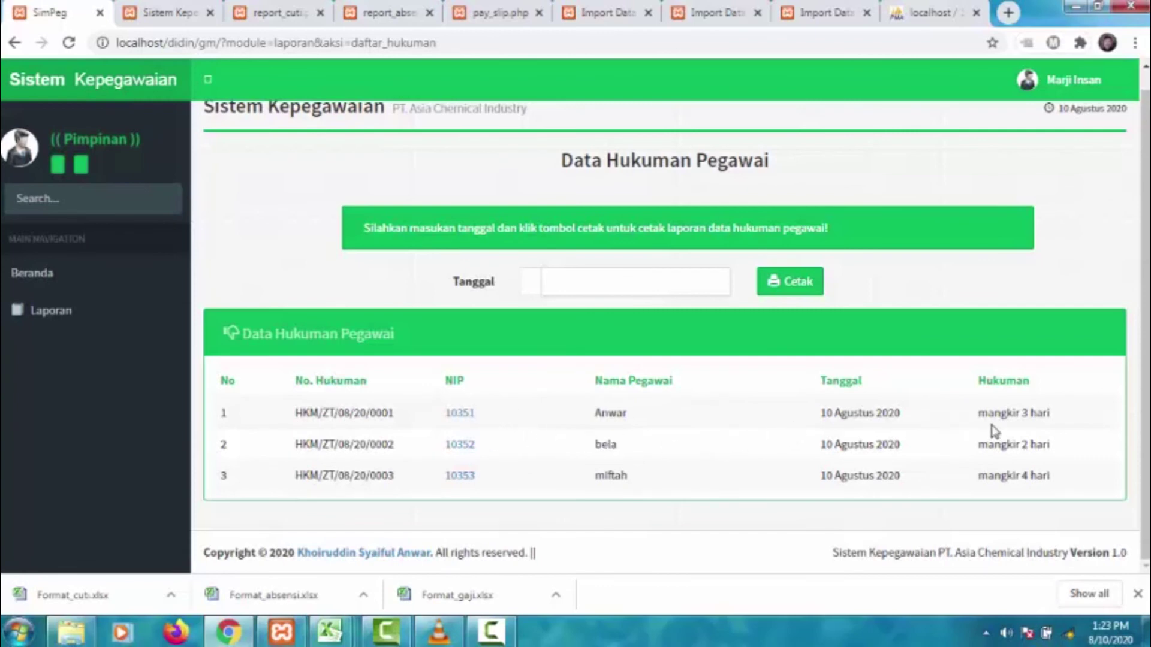
- Open the Laporan Prestasi report listing Karyawan Terbaik, Karyawan terbaik bidang IT and Karyawan Teladan
{"action": "left_click", "coordinate": [88, 310]}
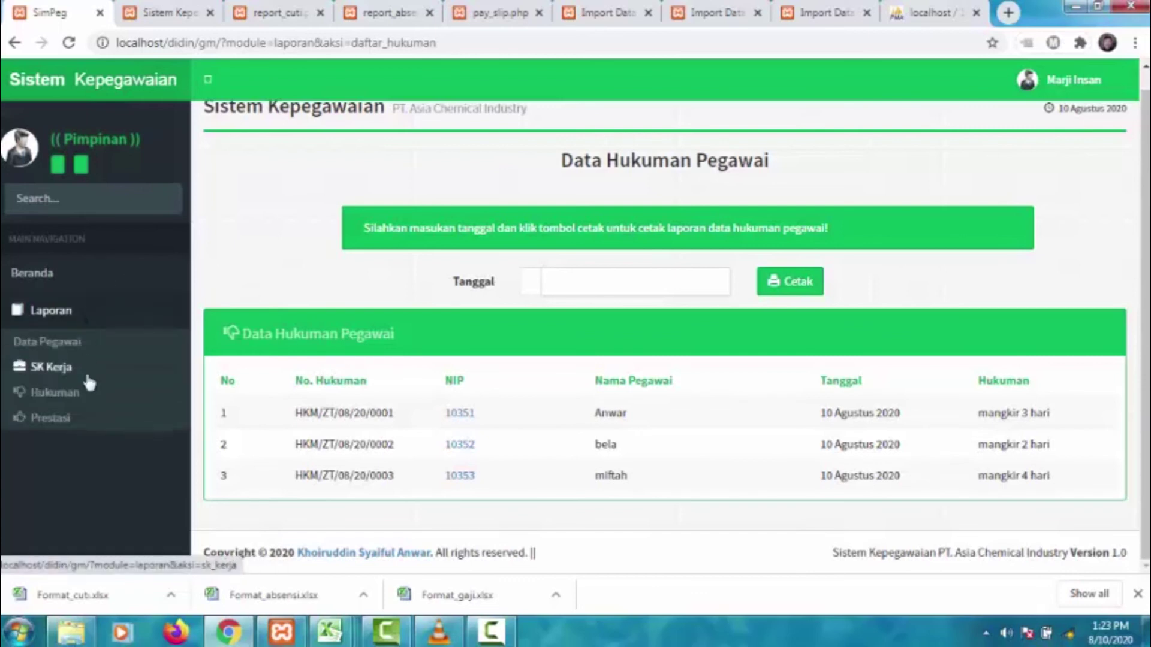
{"action": "left_click", "coordinate": [77, 419]}
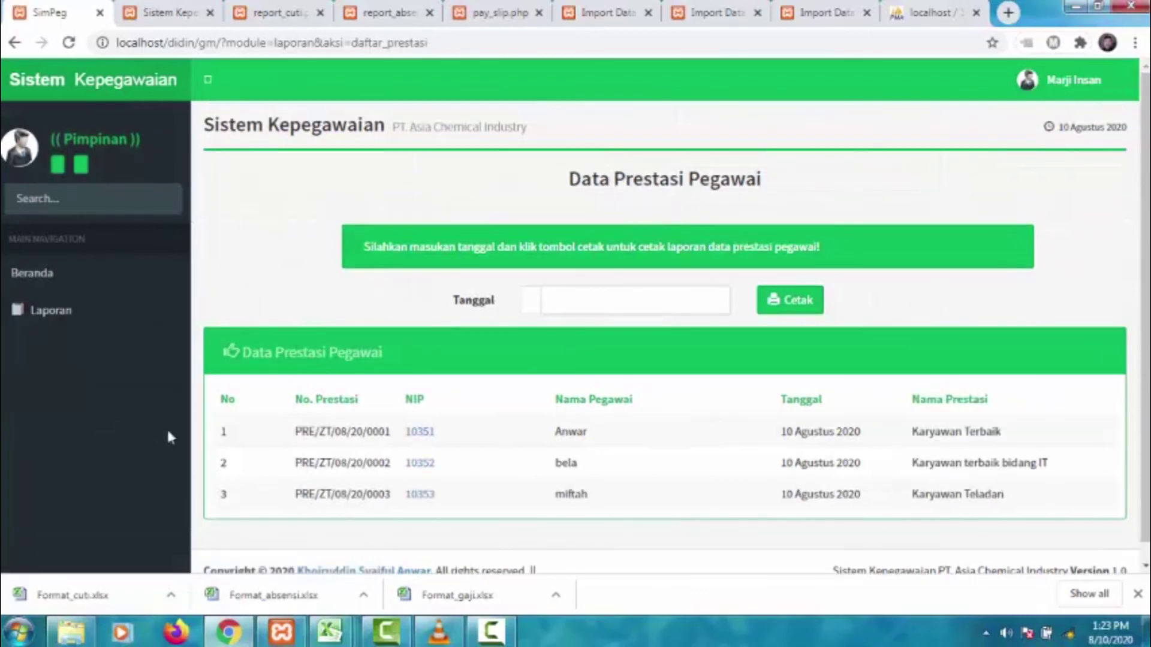
{"action": "scroll", "coordinate": [1145, 412], "scroll_direction": "down", "scroll_amount": 1}
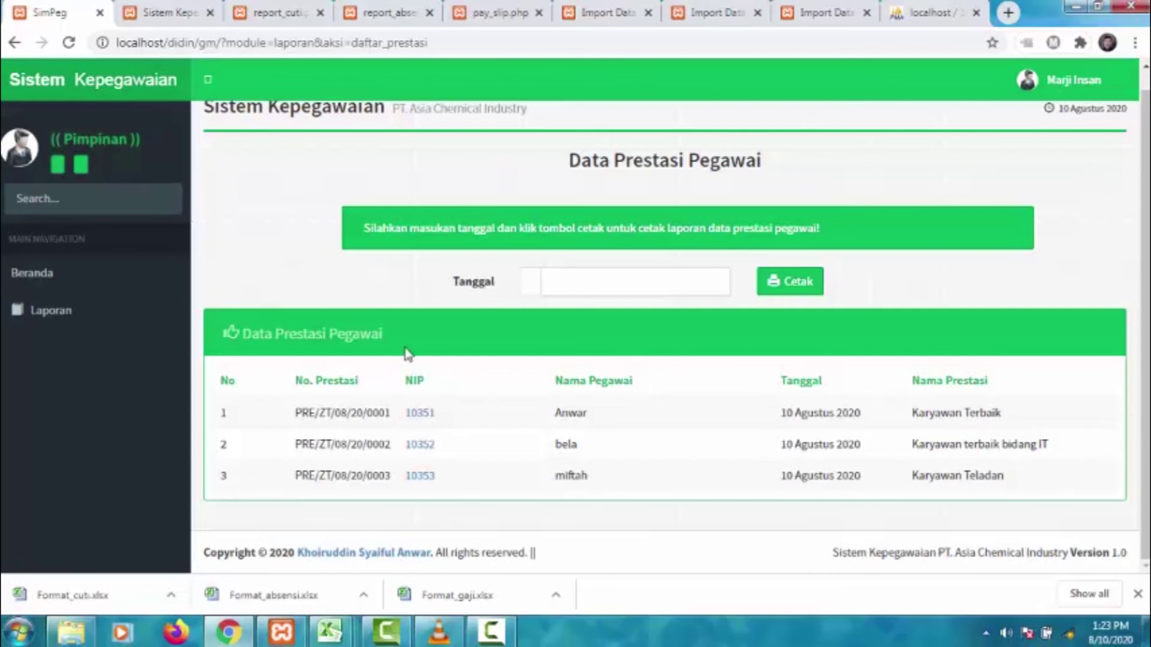
{"action": "scroll", "coordinate": [522, 203], "scroll_direction": "up", "scroll_amount": 1}
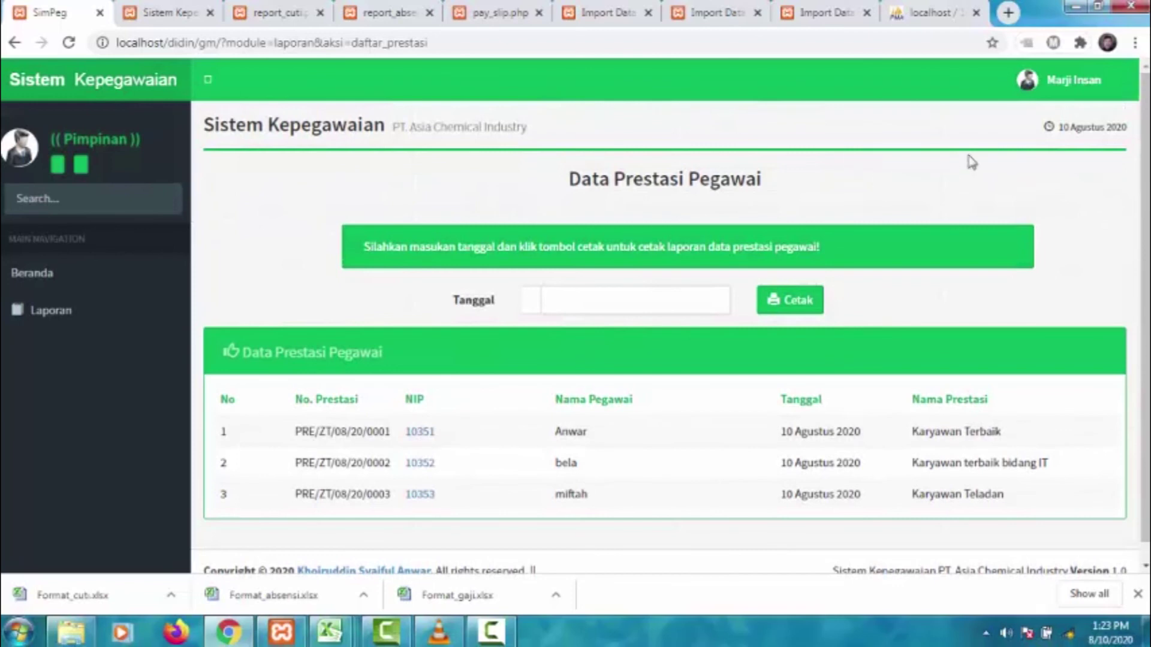
- Log out of the manager account via Keluar in the top-right user menu
{"action": "left_click", "coordinate": [1064, 80]}
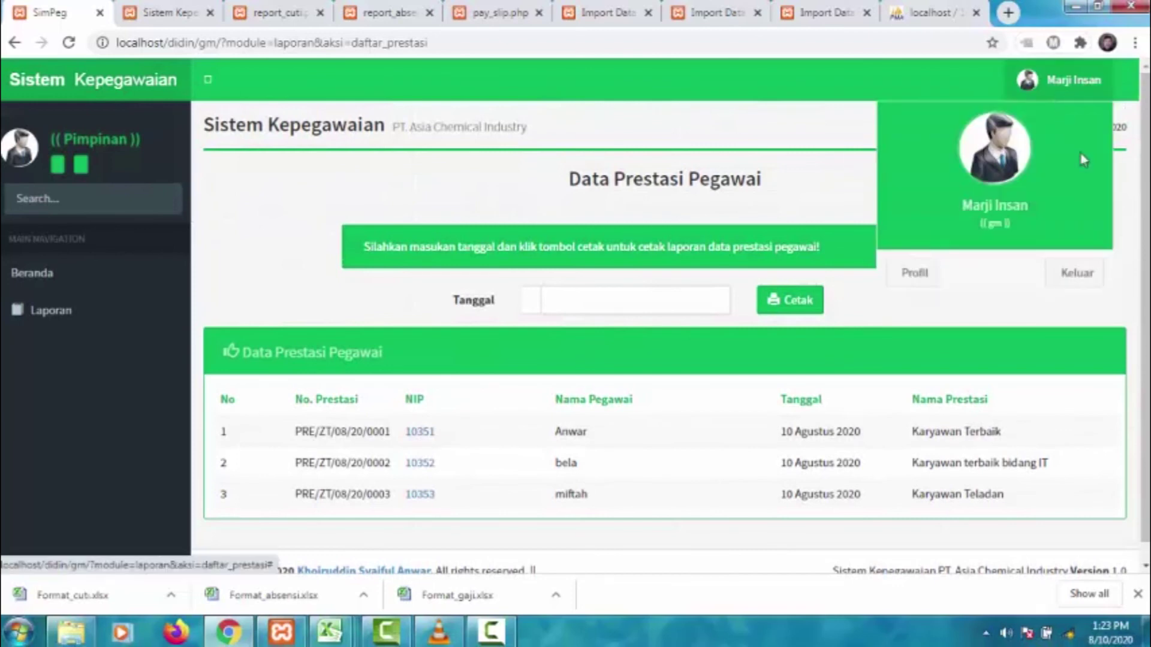
{"action": "left_click", "coordinate": [1079, 277]}
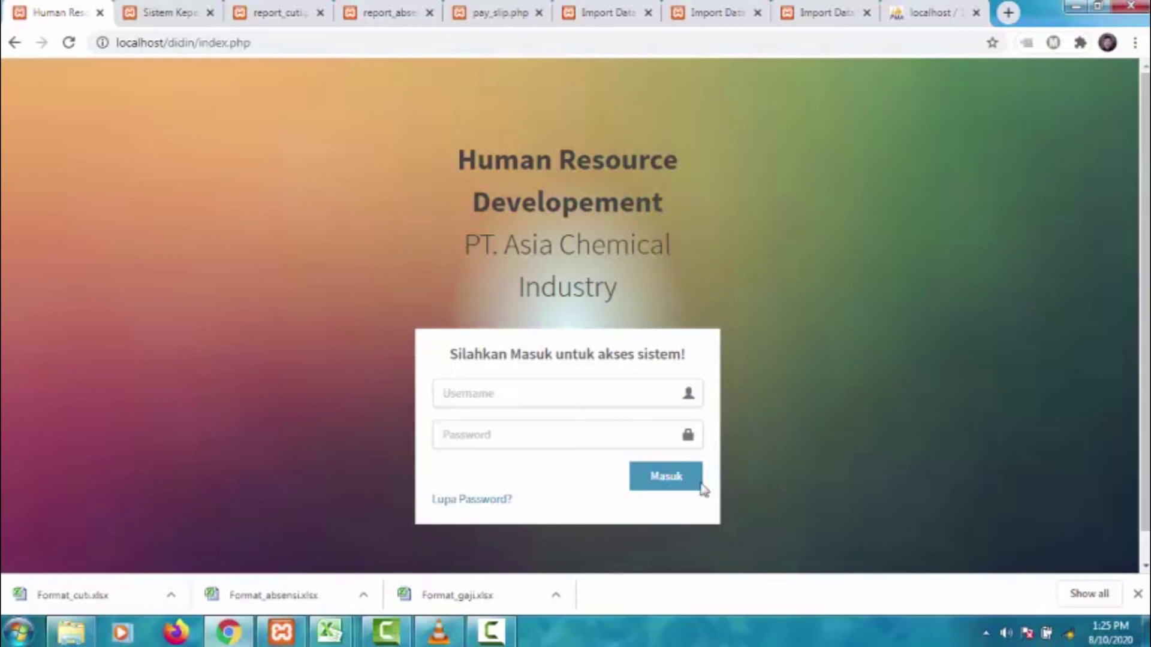
{"action": "left_click", "coordinate": [491, 631]}
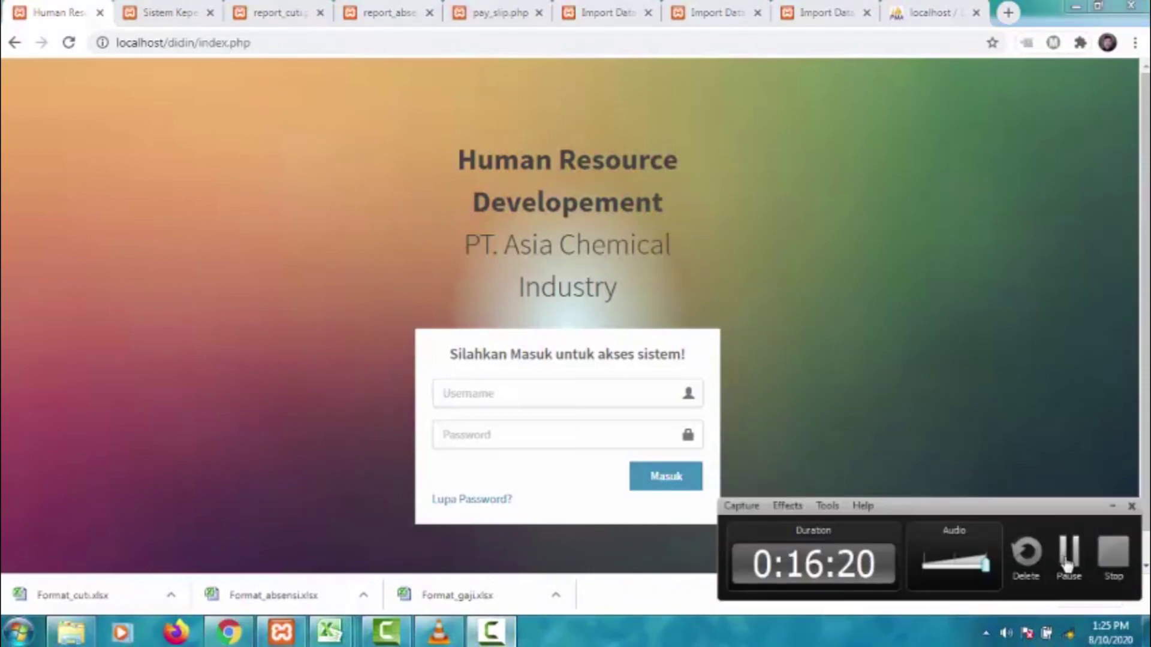